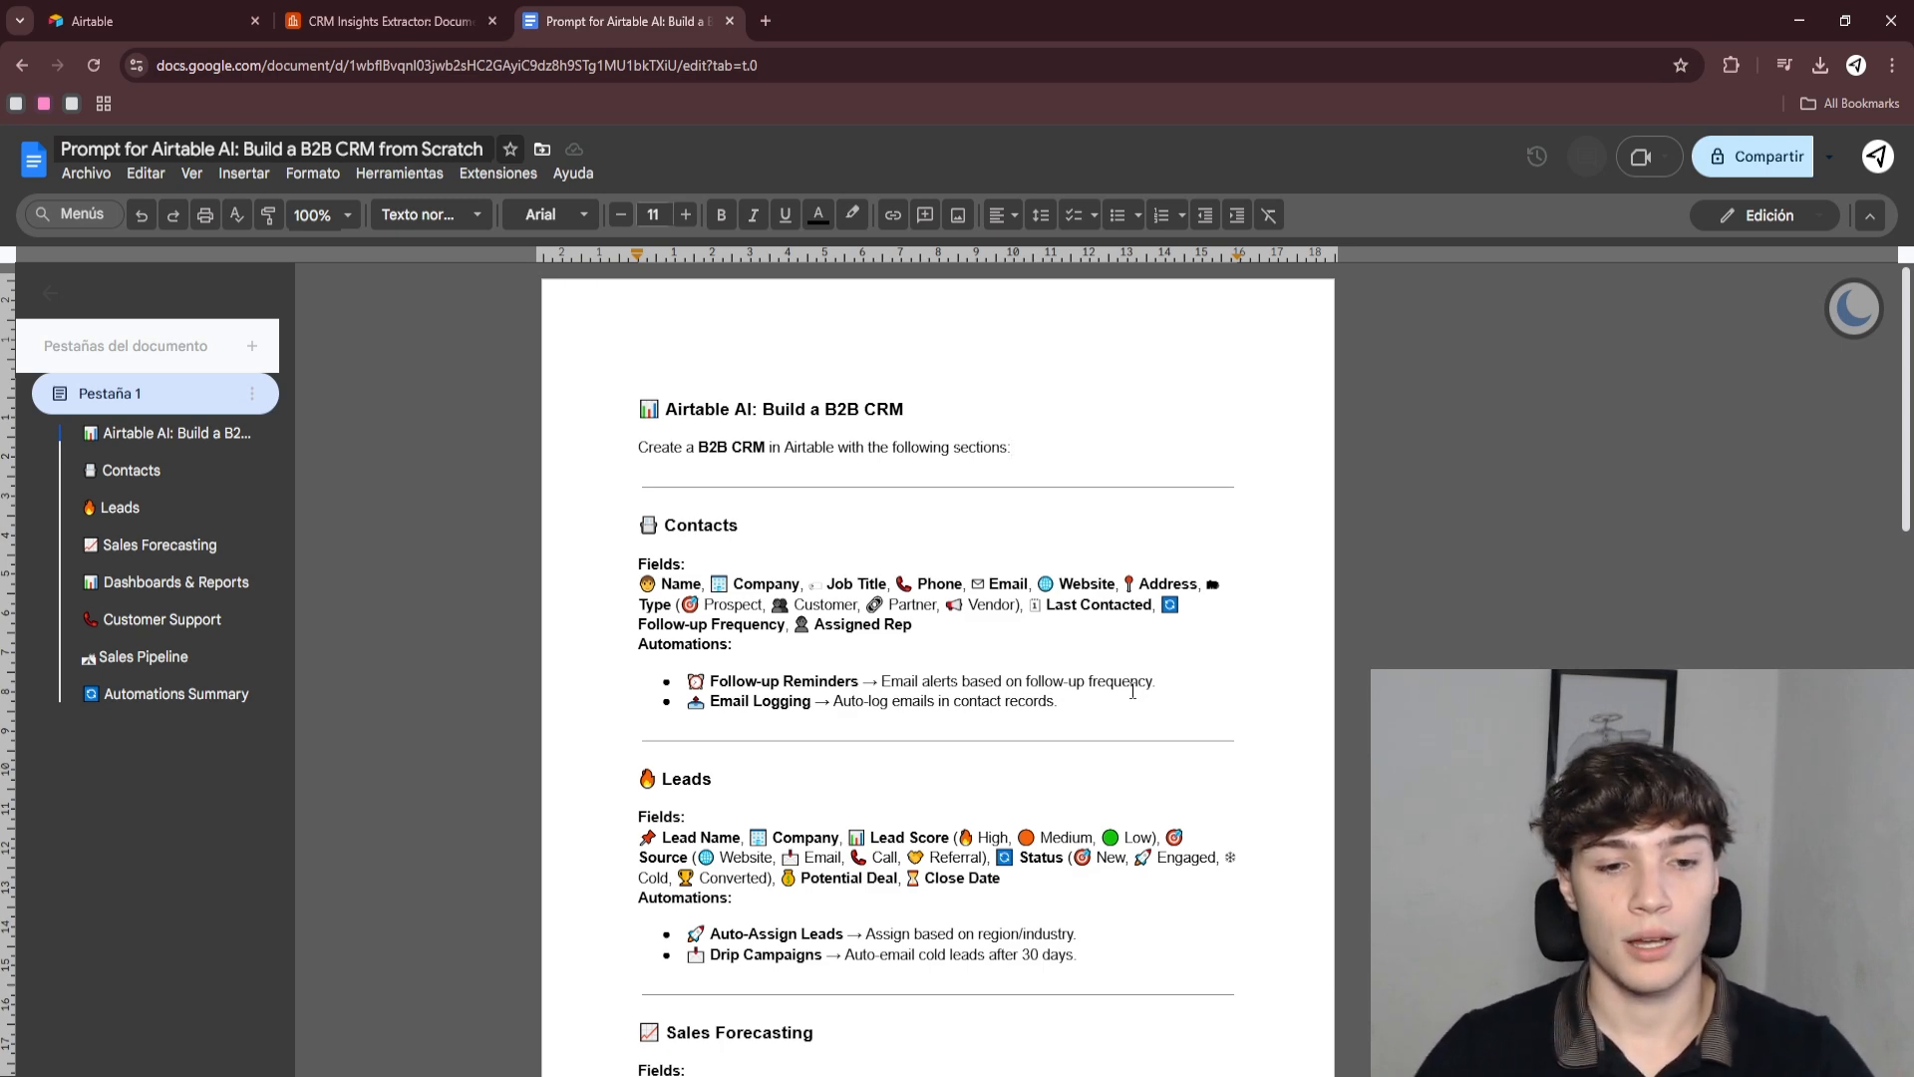
- Read through the B2B CRM prompt document, from the Contacts section to the Automations Summary
{"action": "scroll", "coordinate": [1133, 691], "scroll_direction": "down", "scroll_amount": 12}
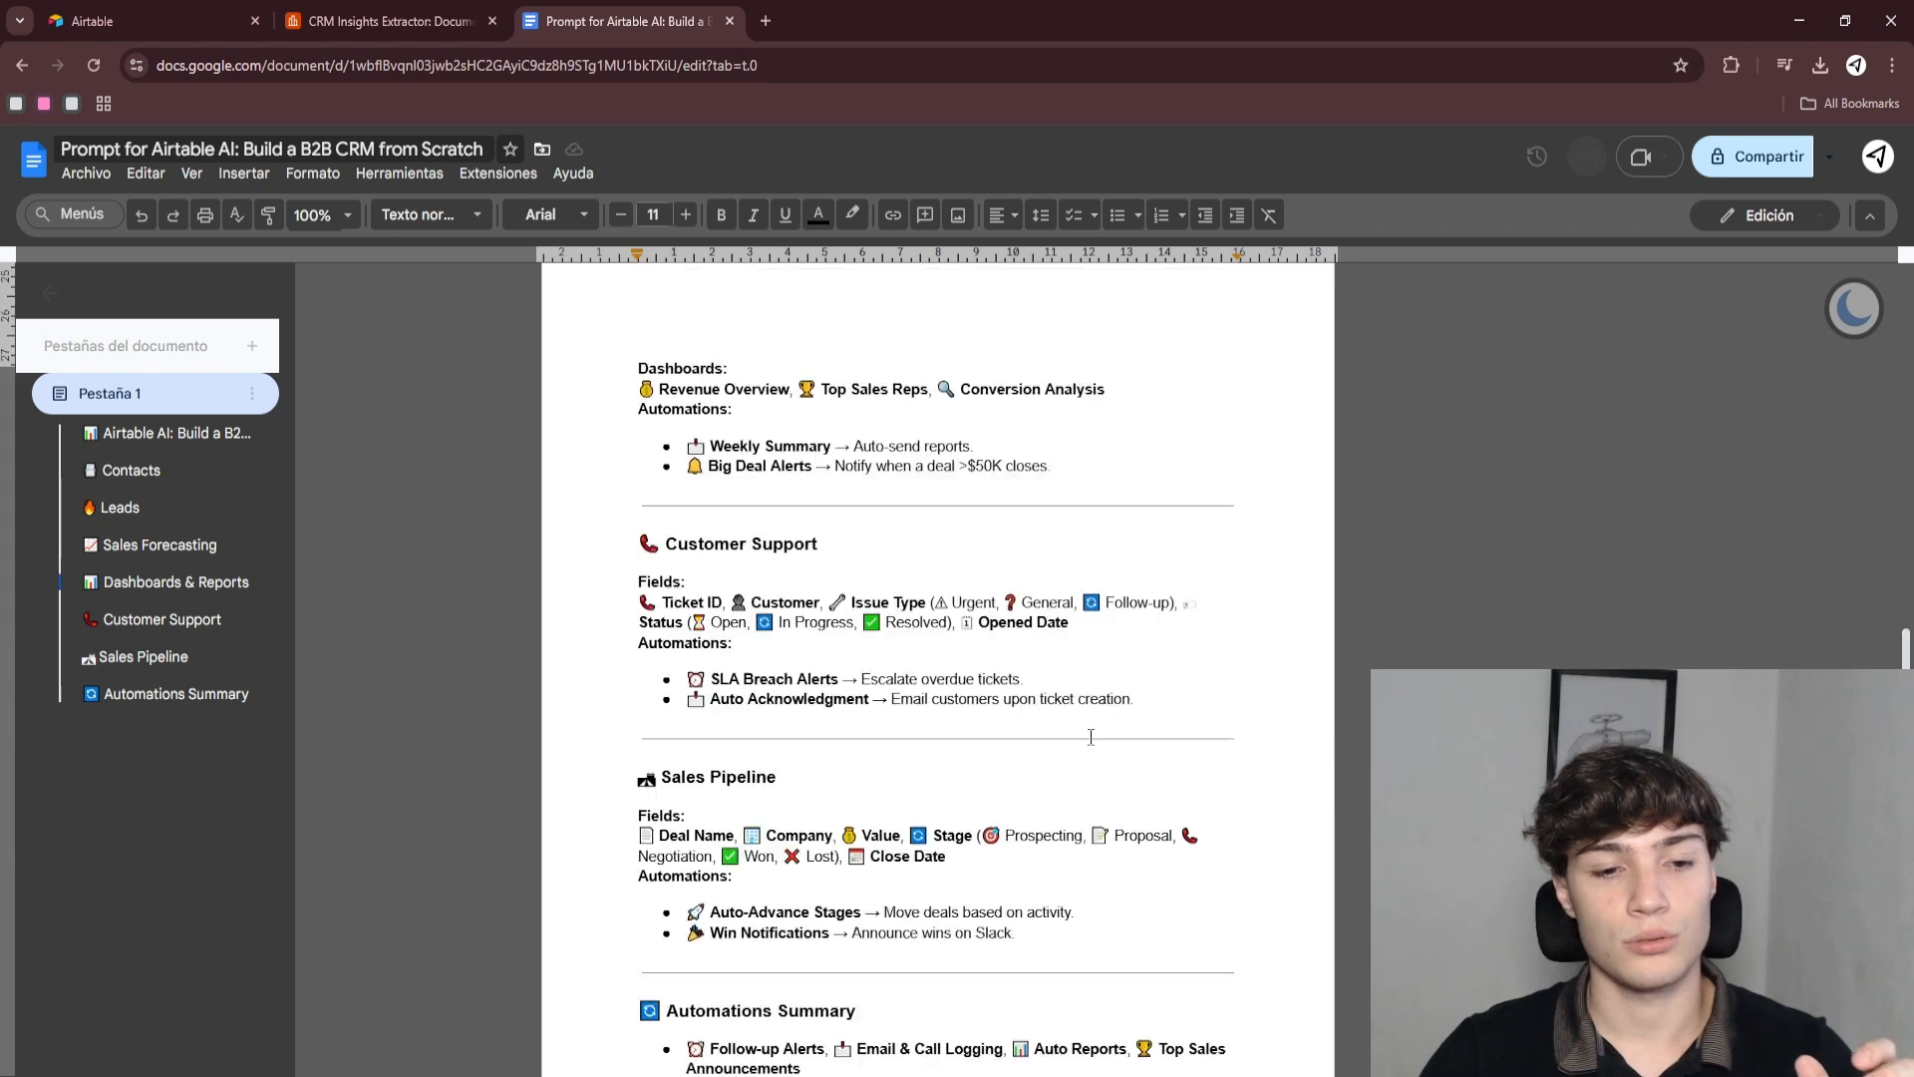
{"action": "scroll", "coordinate": [1091, 737], "scroll_direction": "up", "scroll_amount": 10}
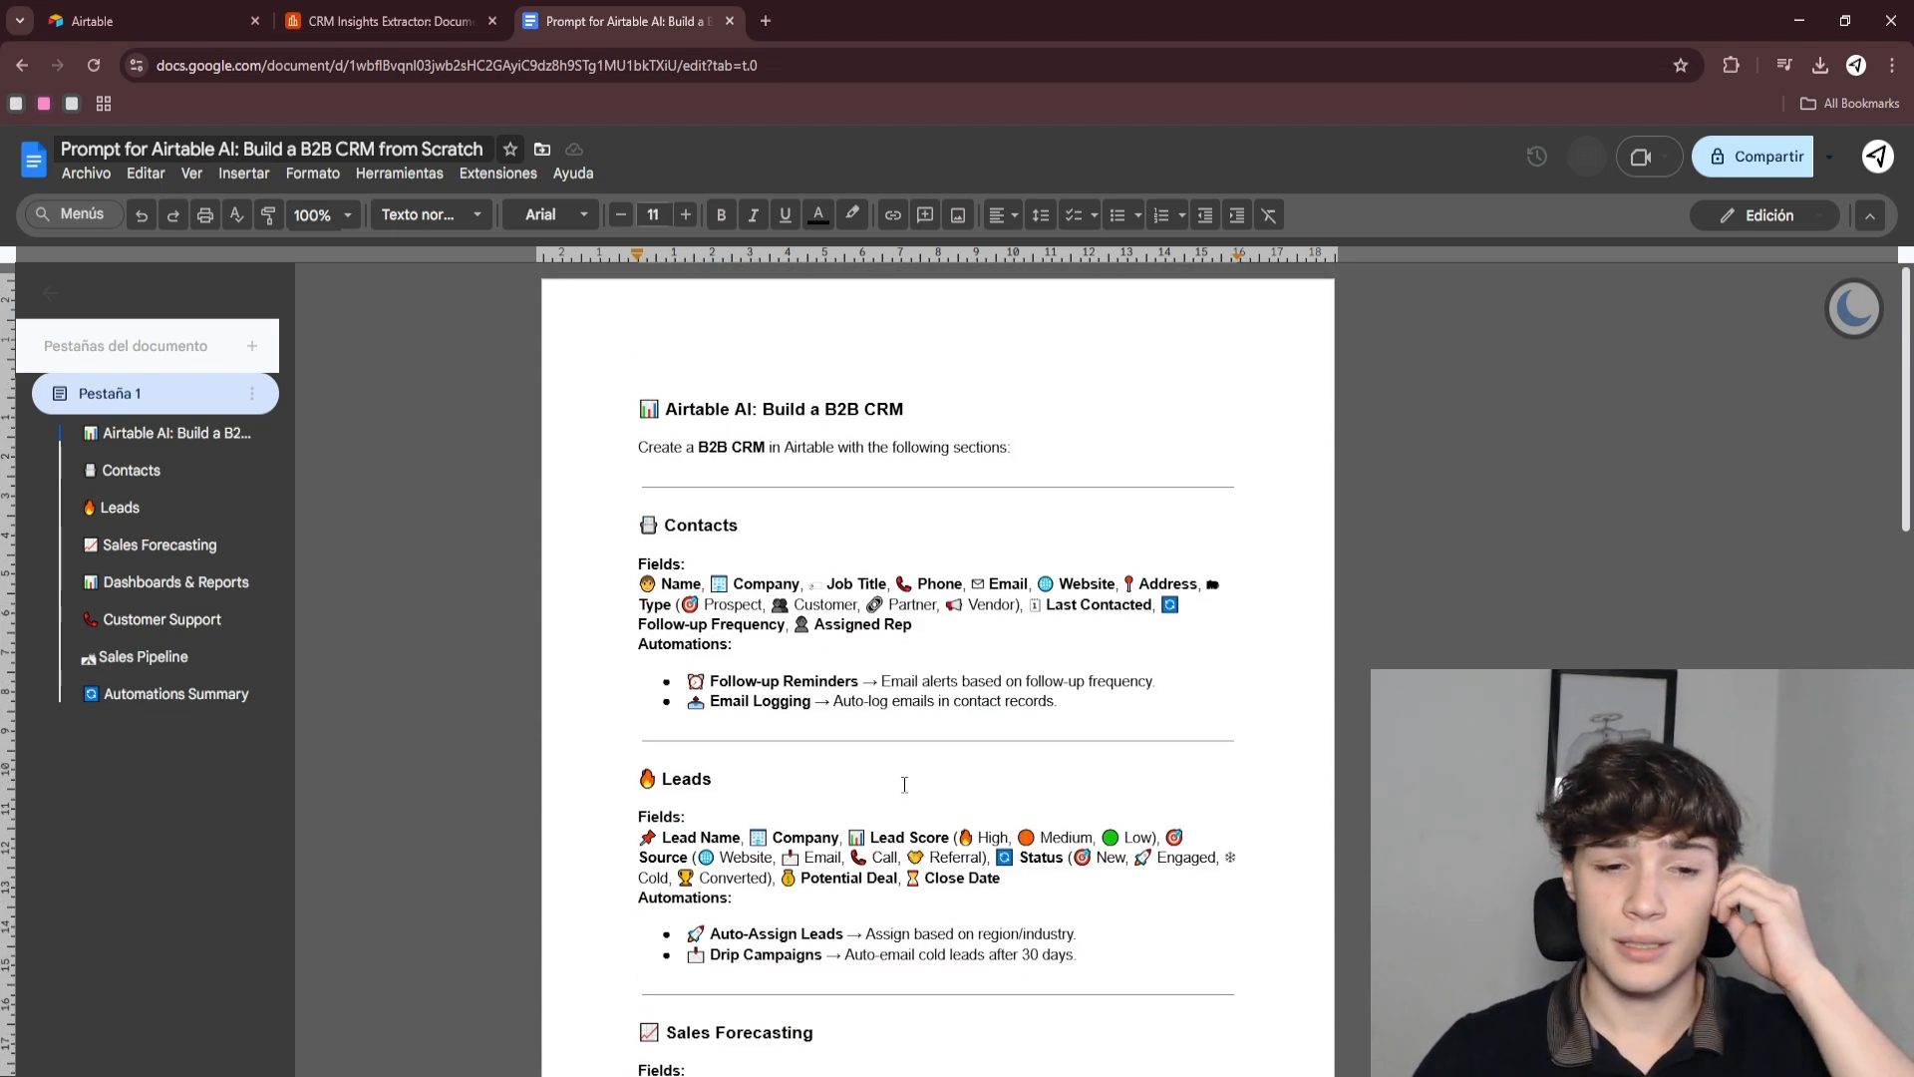
{"action": "scroll", "coordinate": [897, 779], "scroll_direction": "down", "scroll_amount": 3}
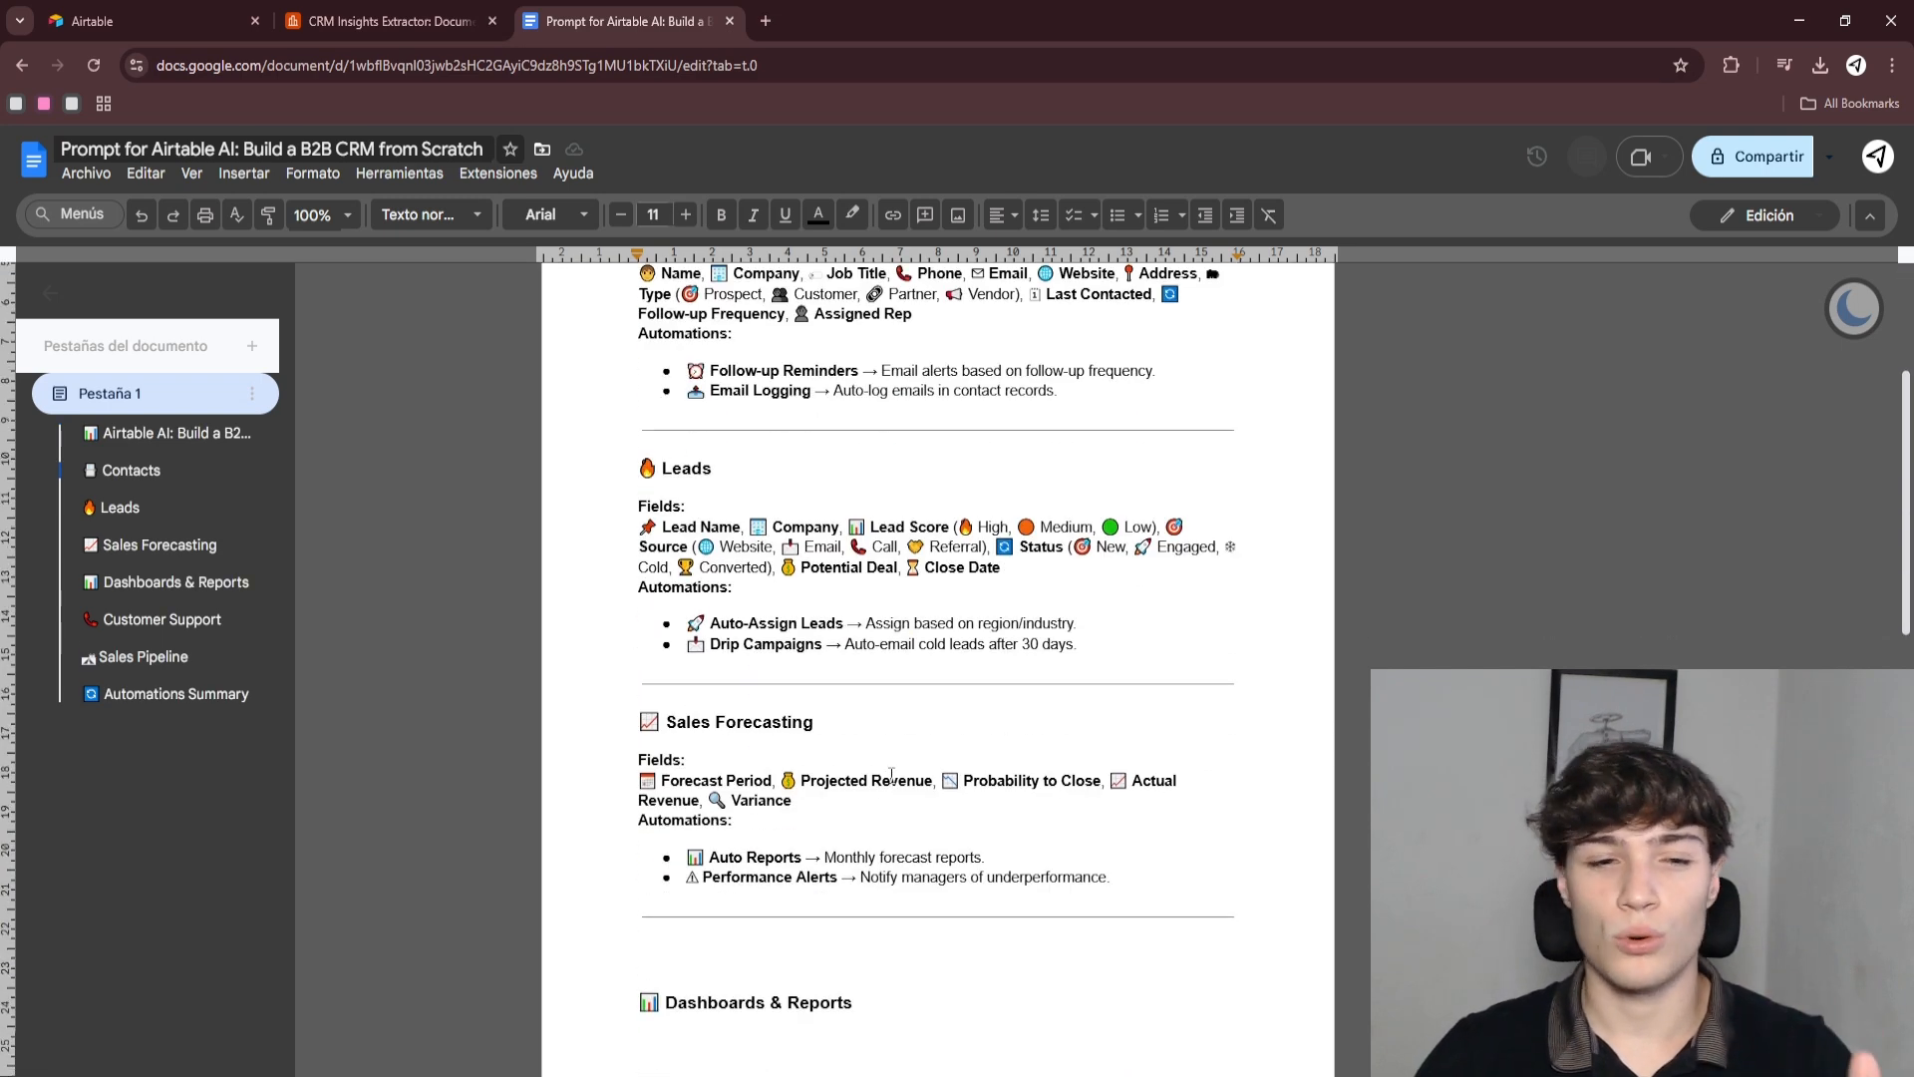
{"action": "scroll", "coordinate": [909, 780], "scroll_direction": "down", "scroll_amount": 10}
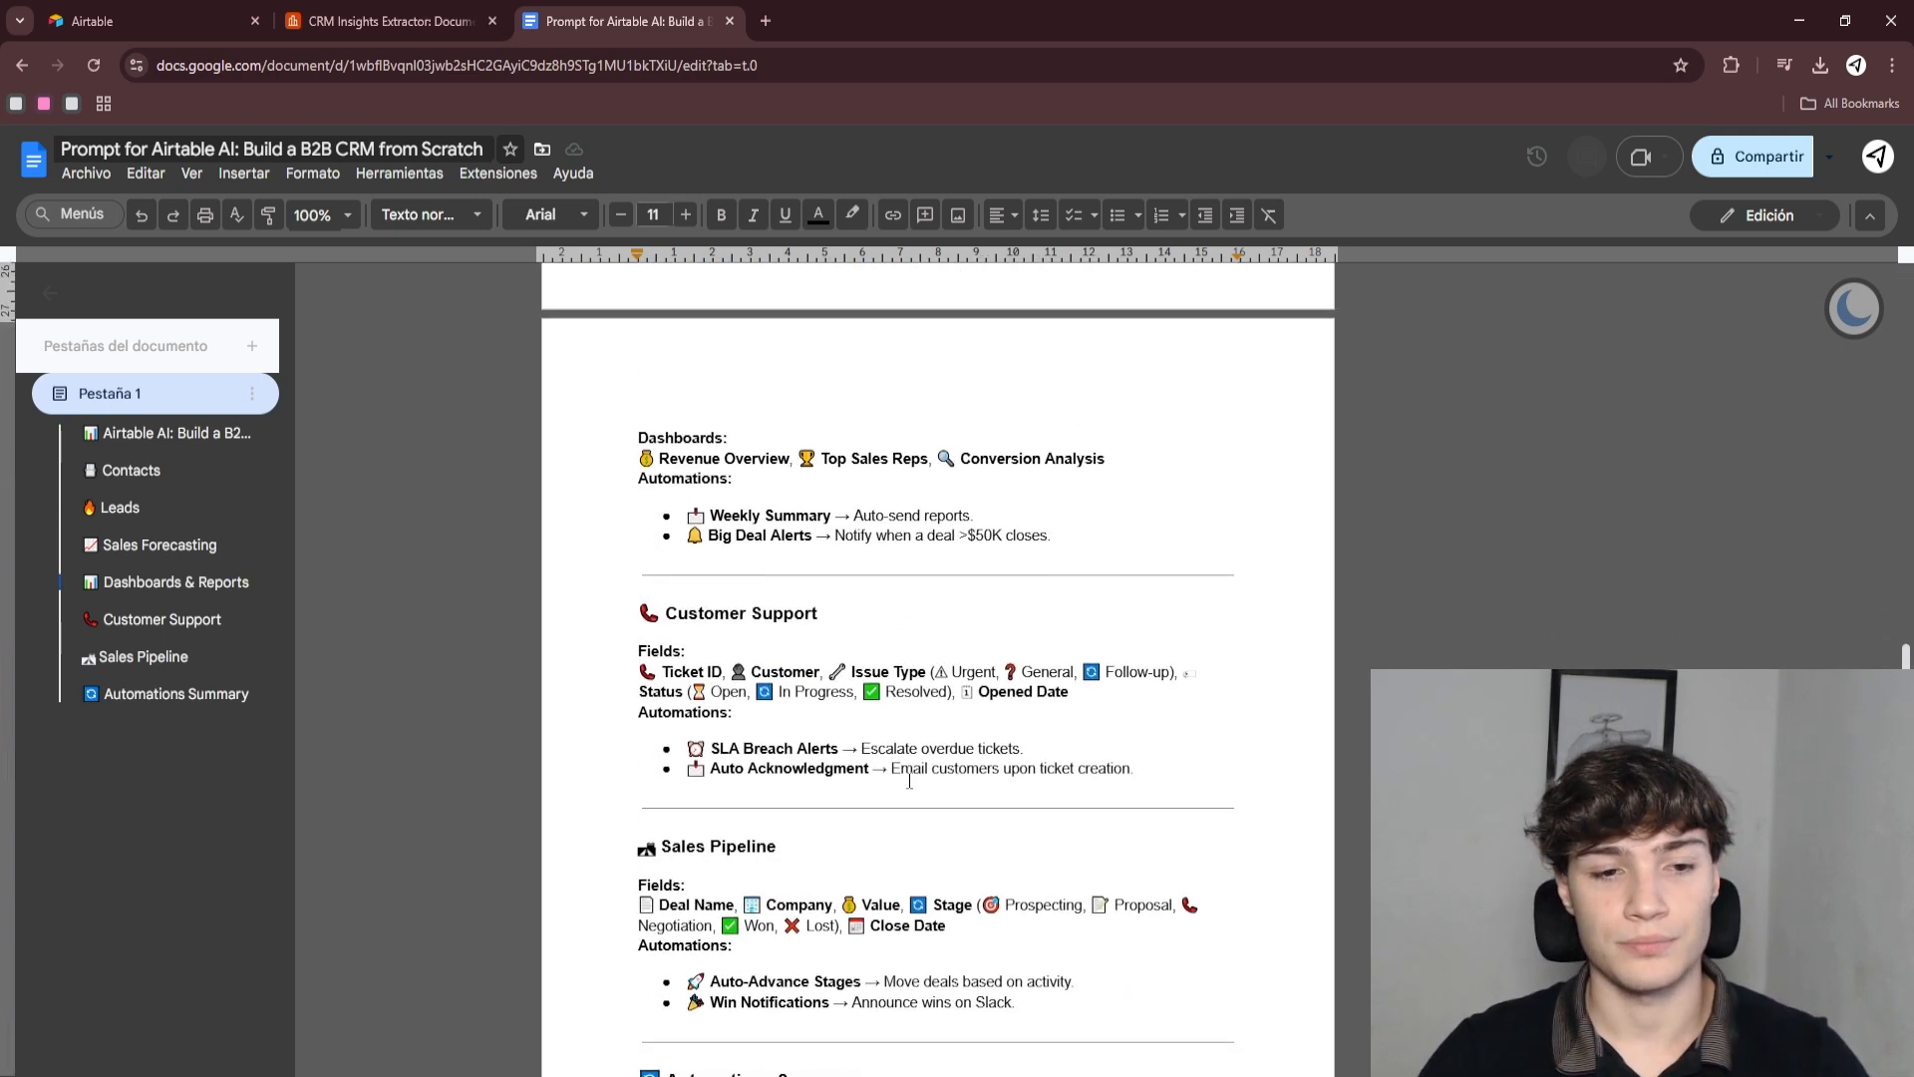
{"action": "scroll", "coordinate": [867, 419], "scroll_direction": "up", "scroll_amount": 20}
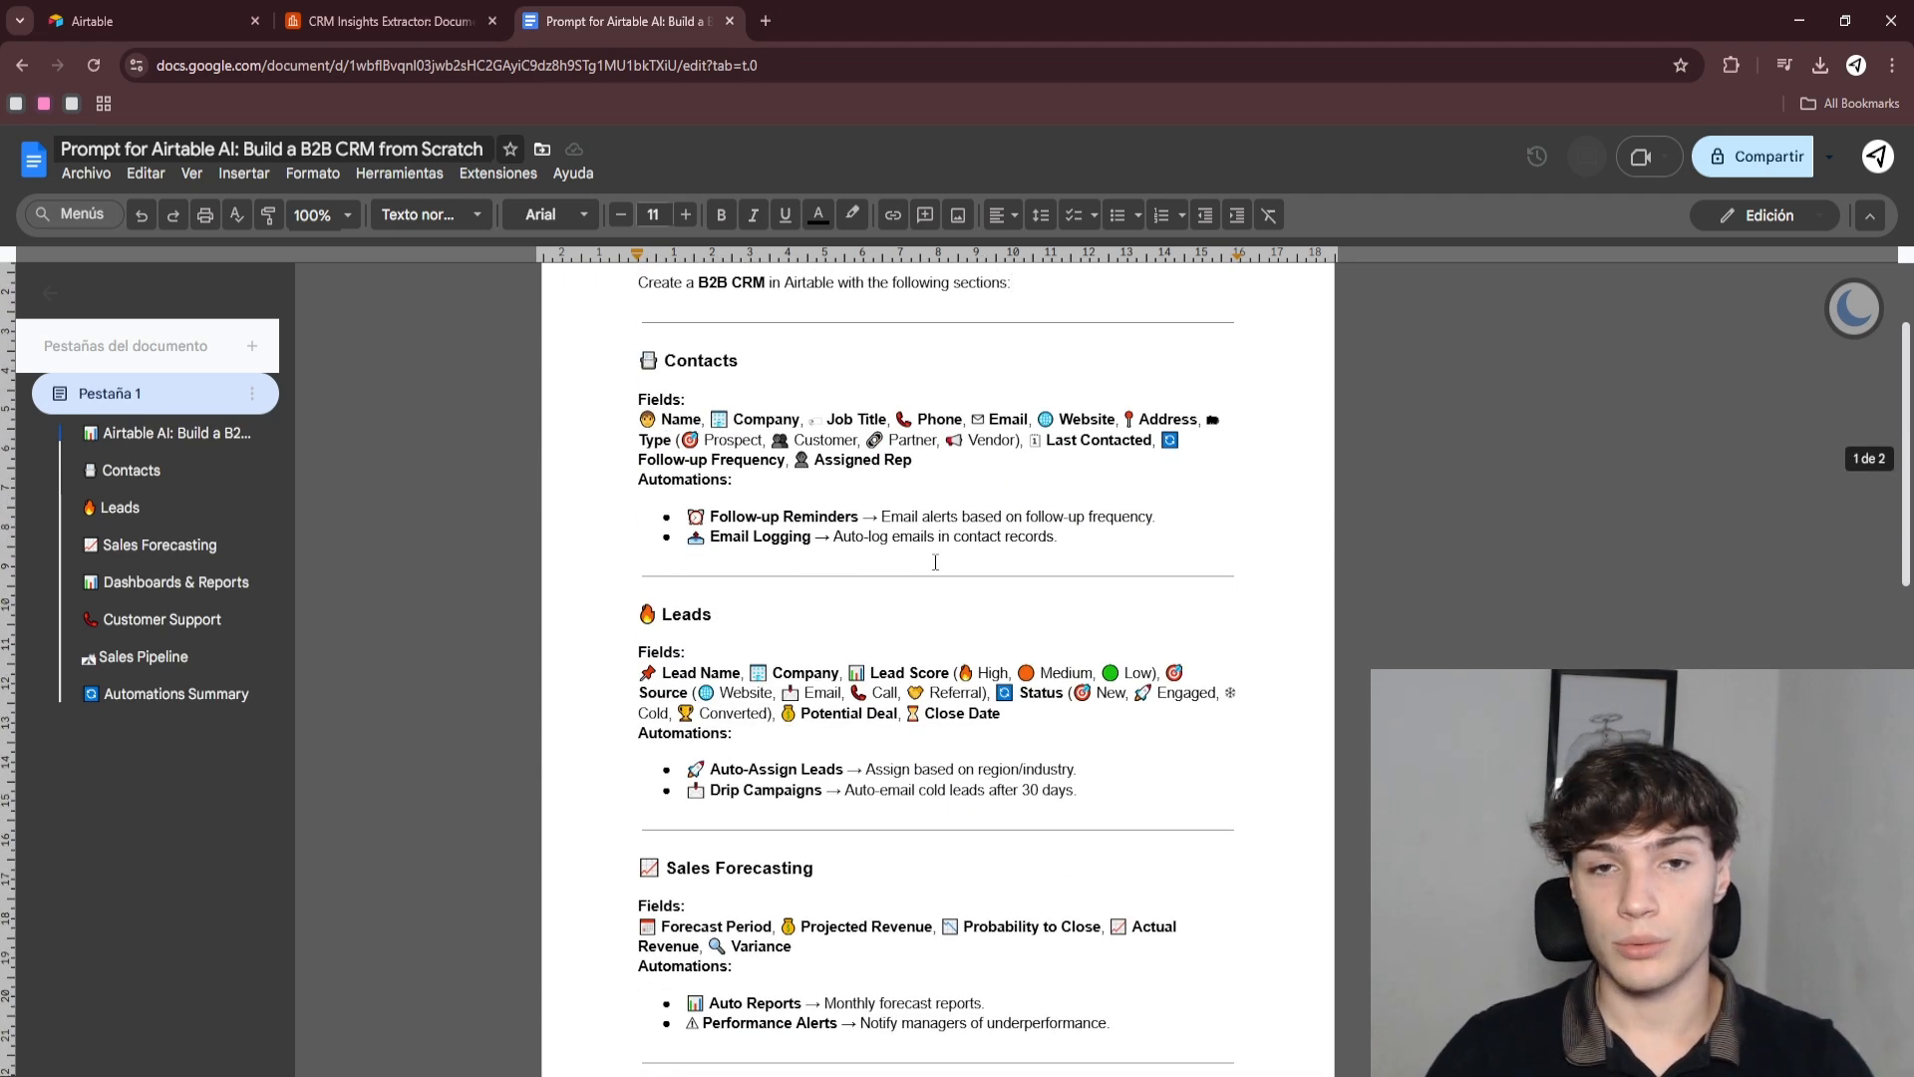
{"action": "scroll", "coordinate": [934, 551], "scroll_direction": "up", "scroll_amount": 2}
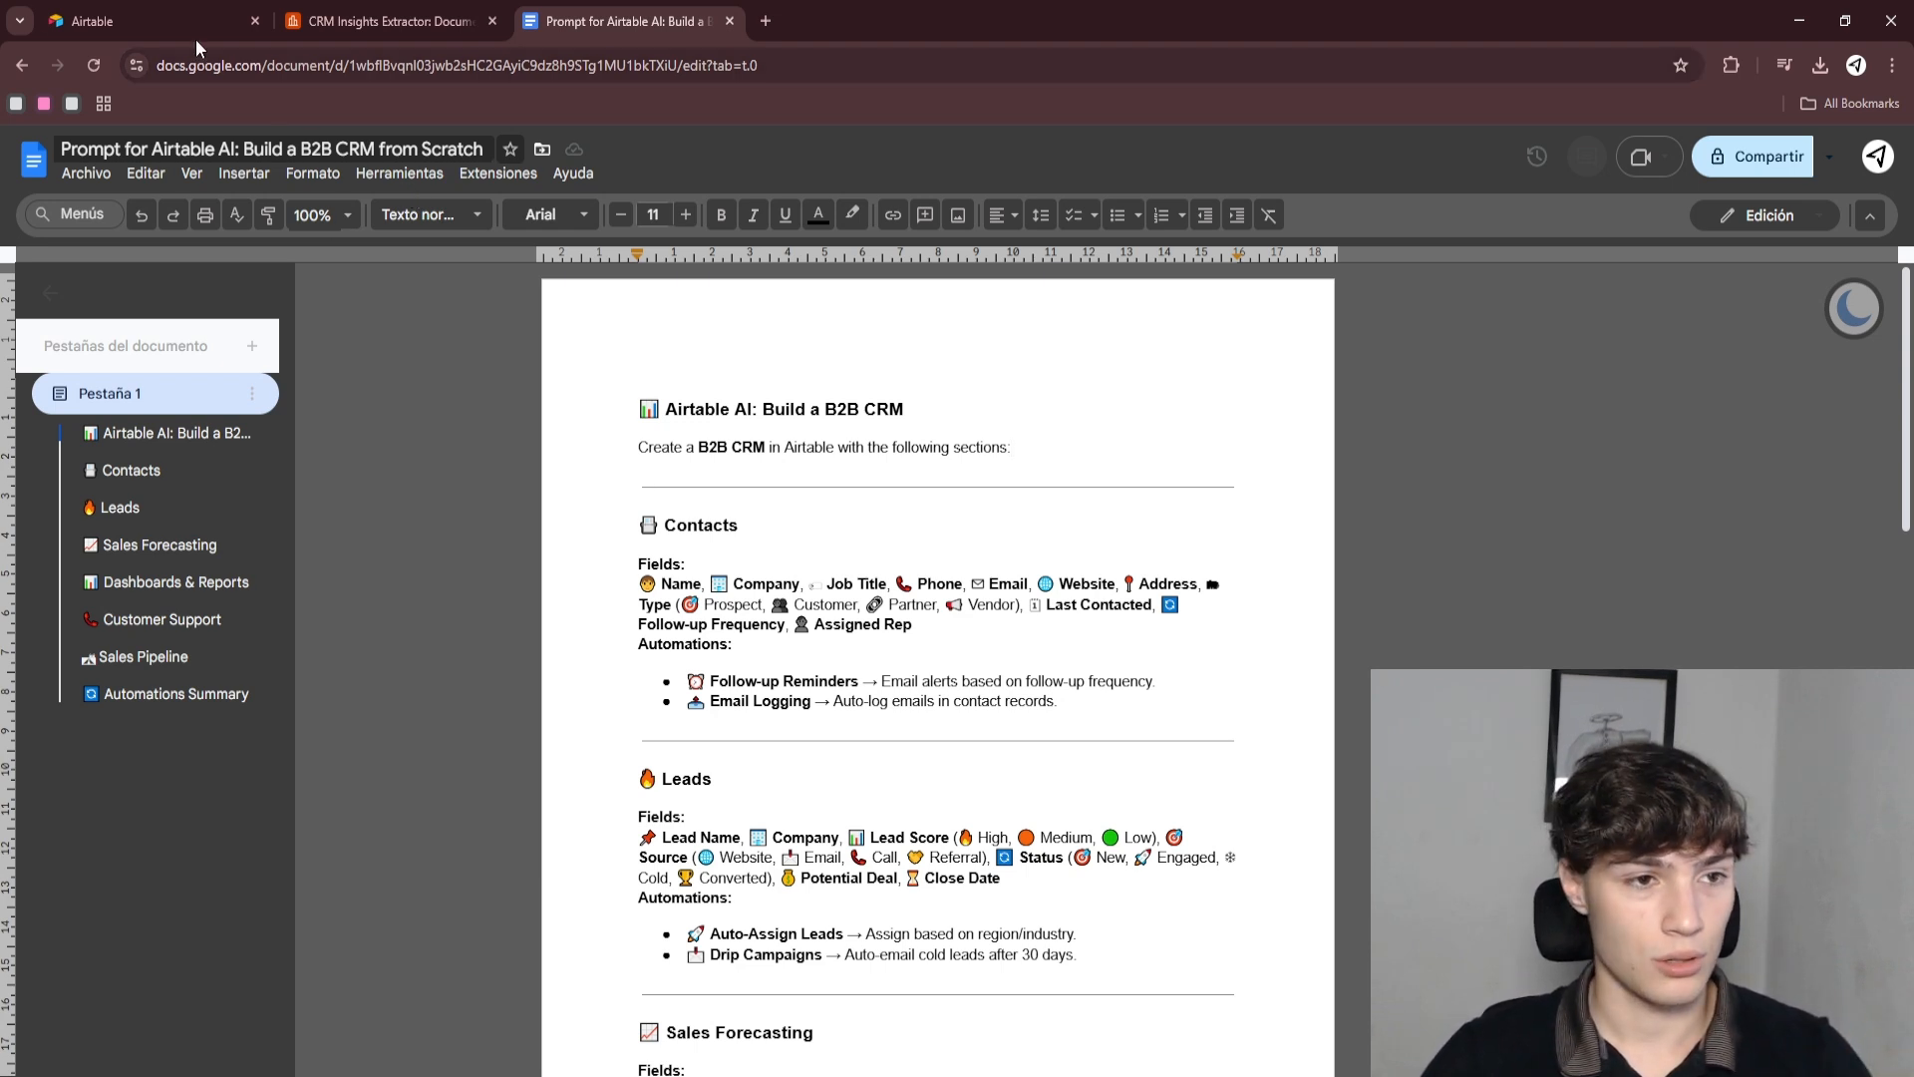
- Switch to Airtable, start building a new app with AI, and show the full list of app idea suggestions
{"action": "left_click", "coordinate": [157, 17]}
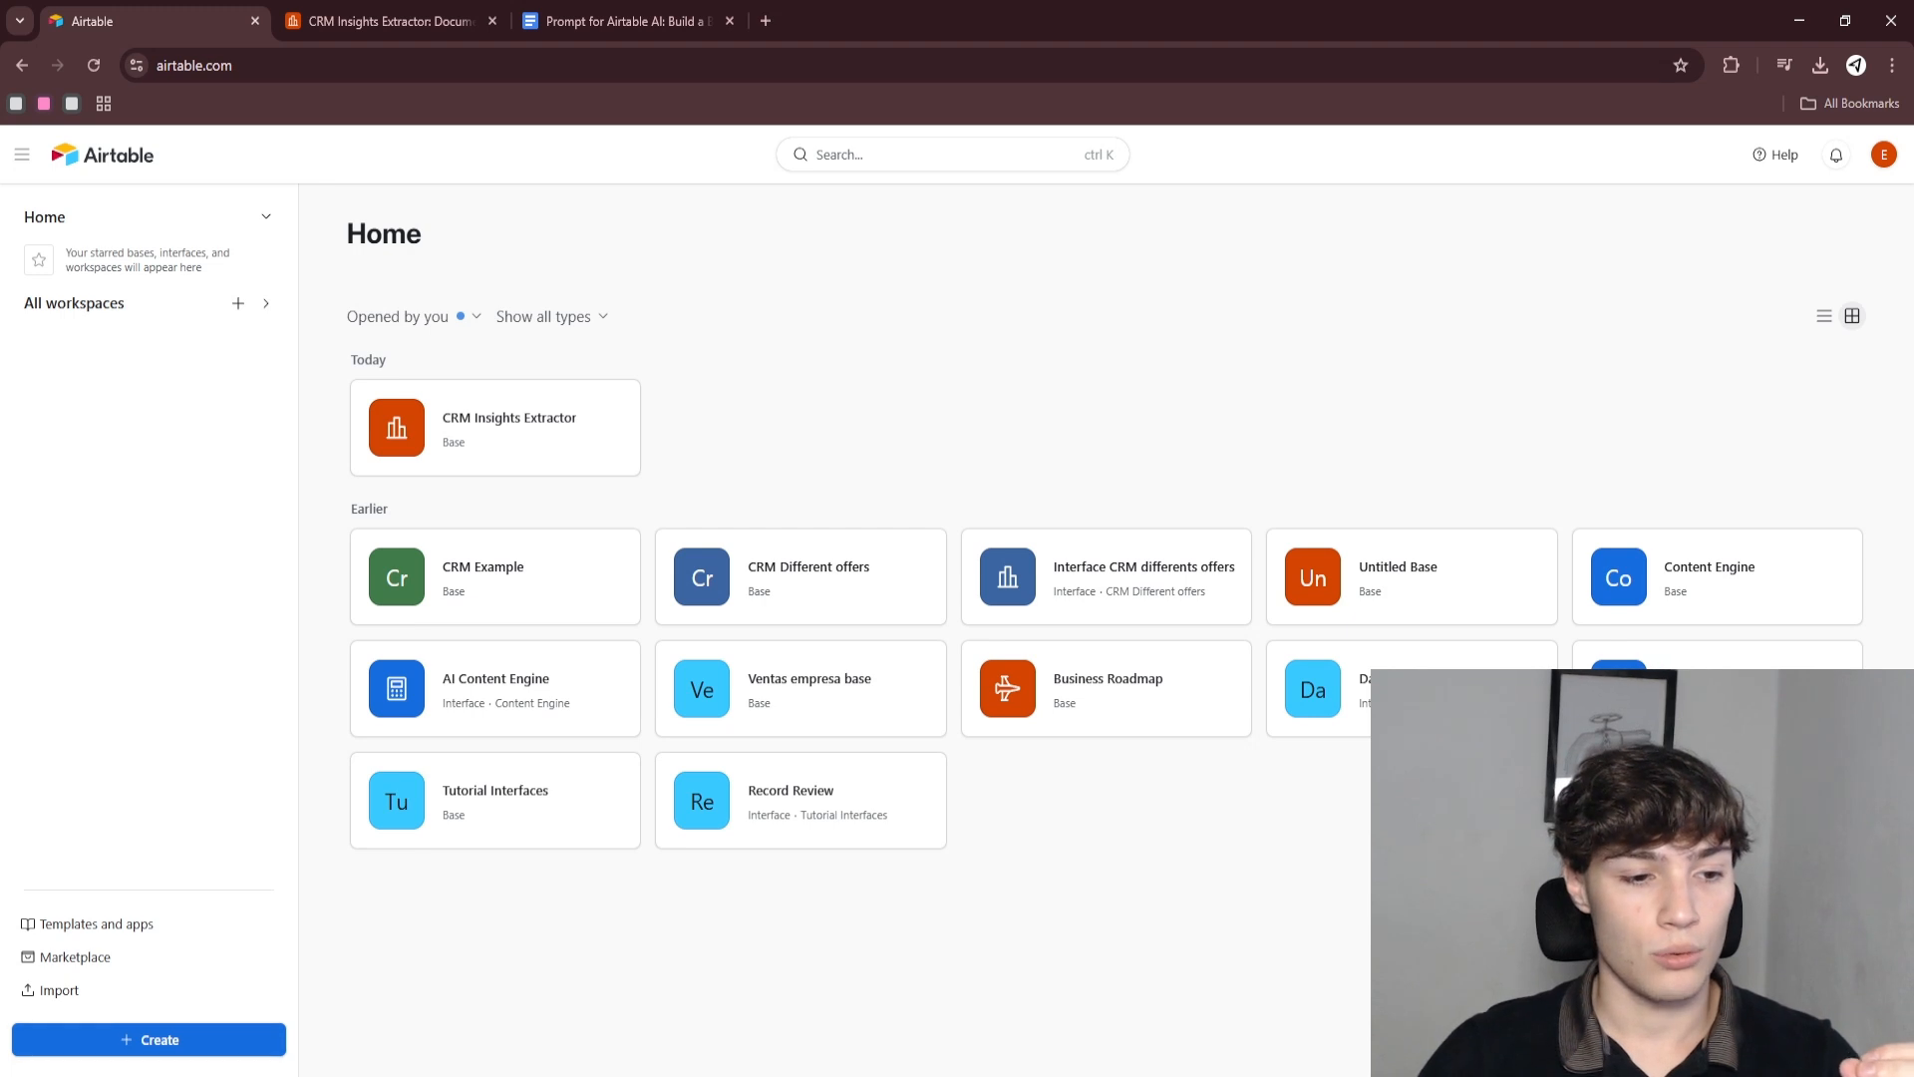
{"action": "left_click", "coordinate": [164, 1043]}
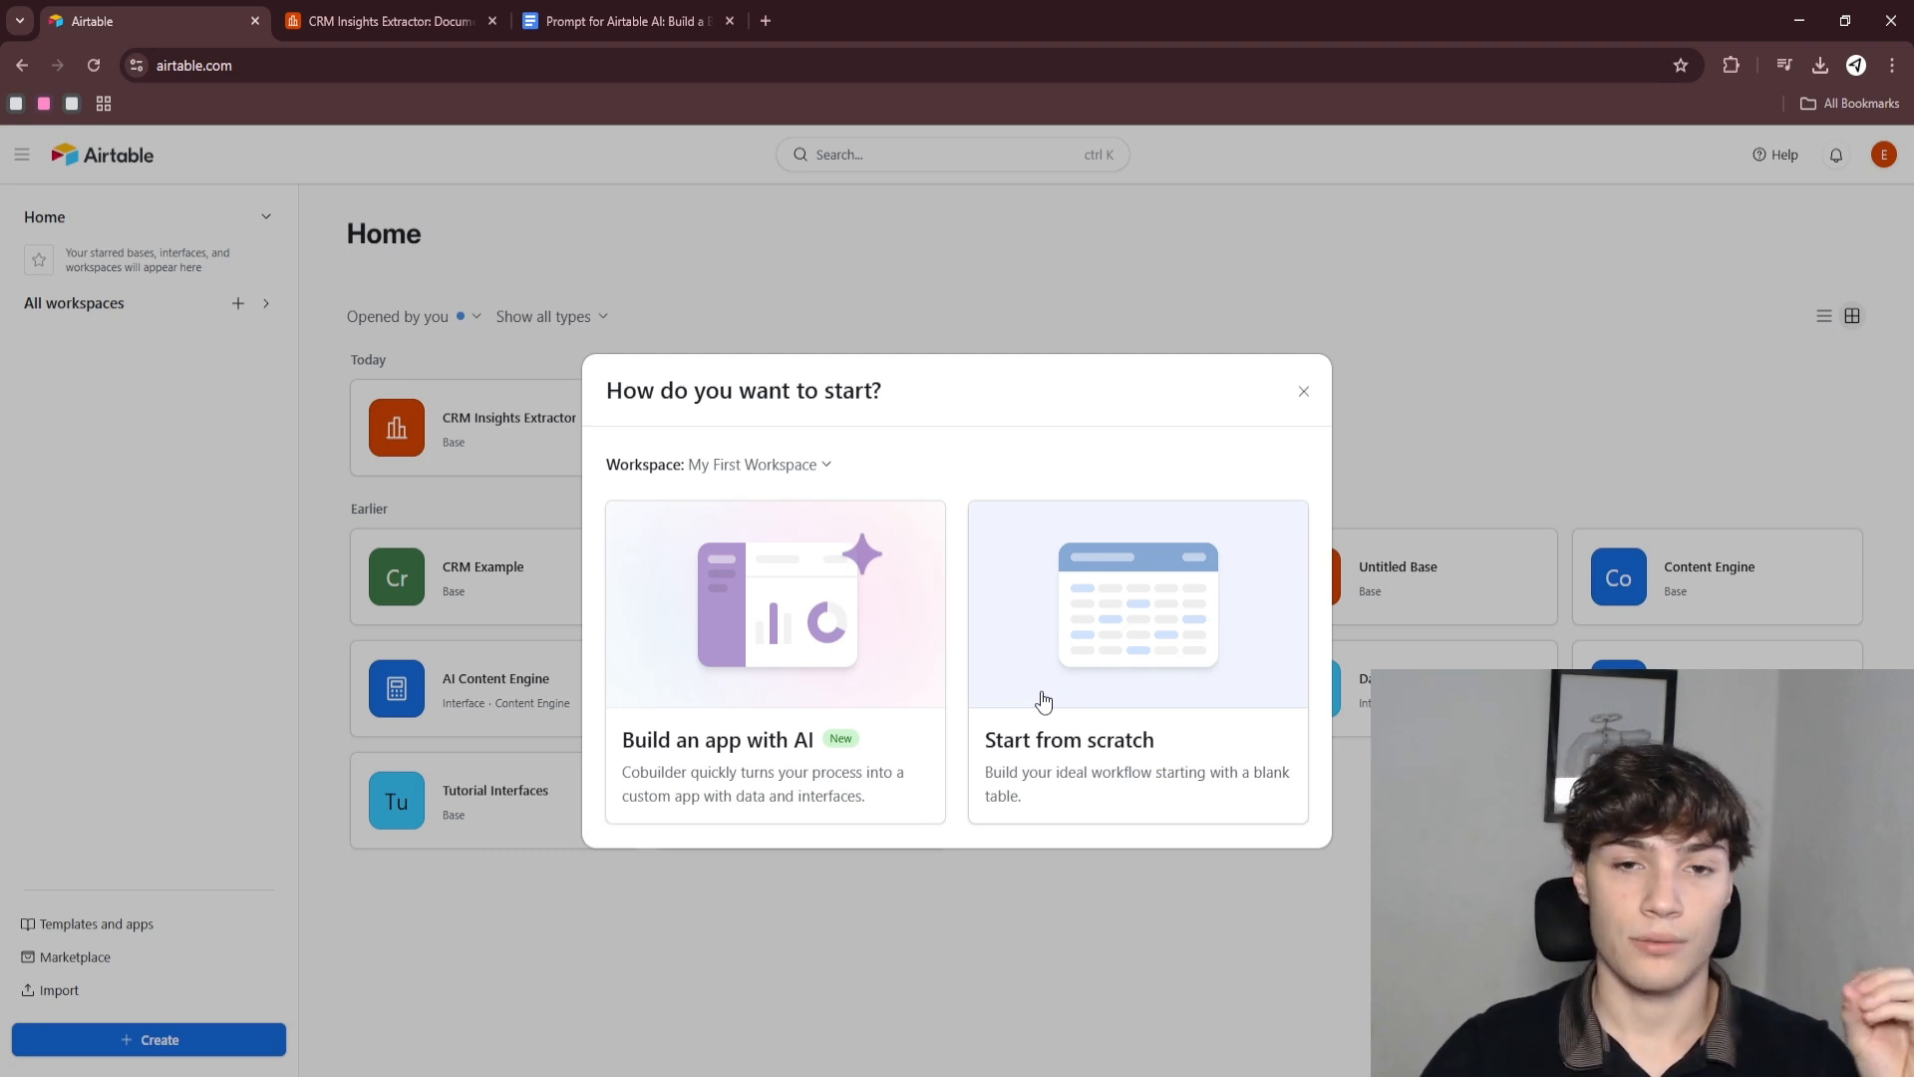
{"action": "left_click", "coordinate": [729, 692]}
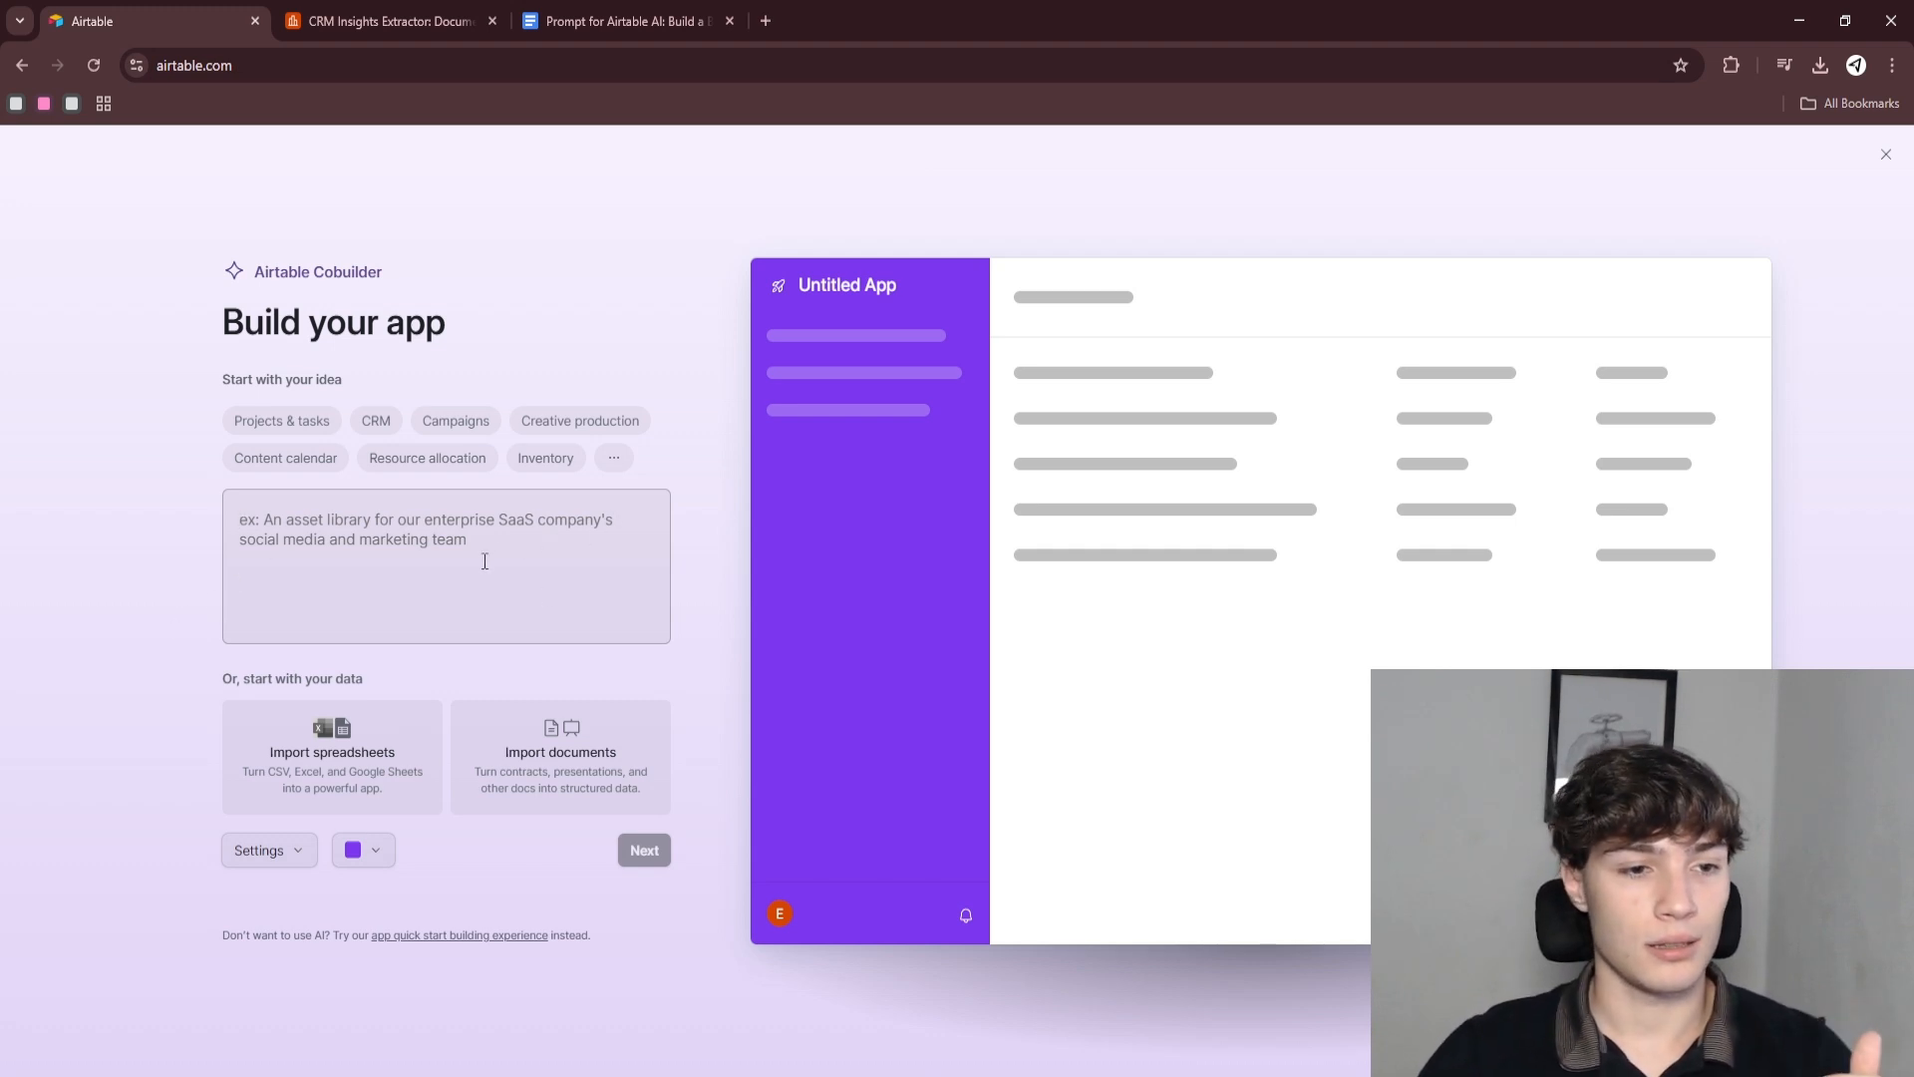
{"action": "left_click", "coordinate": [523, 507]}
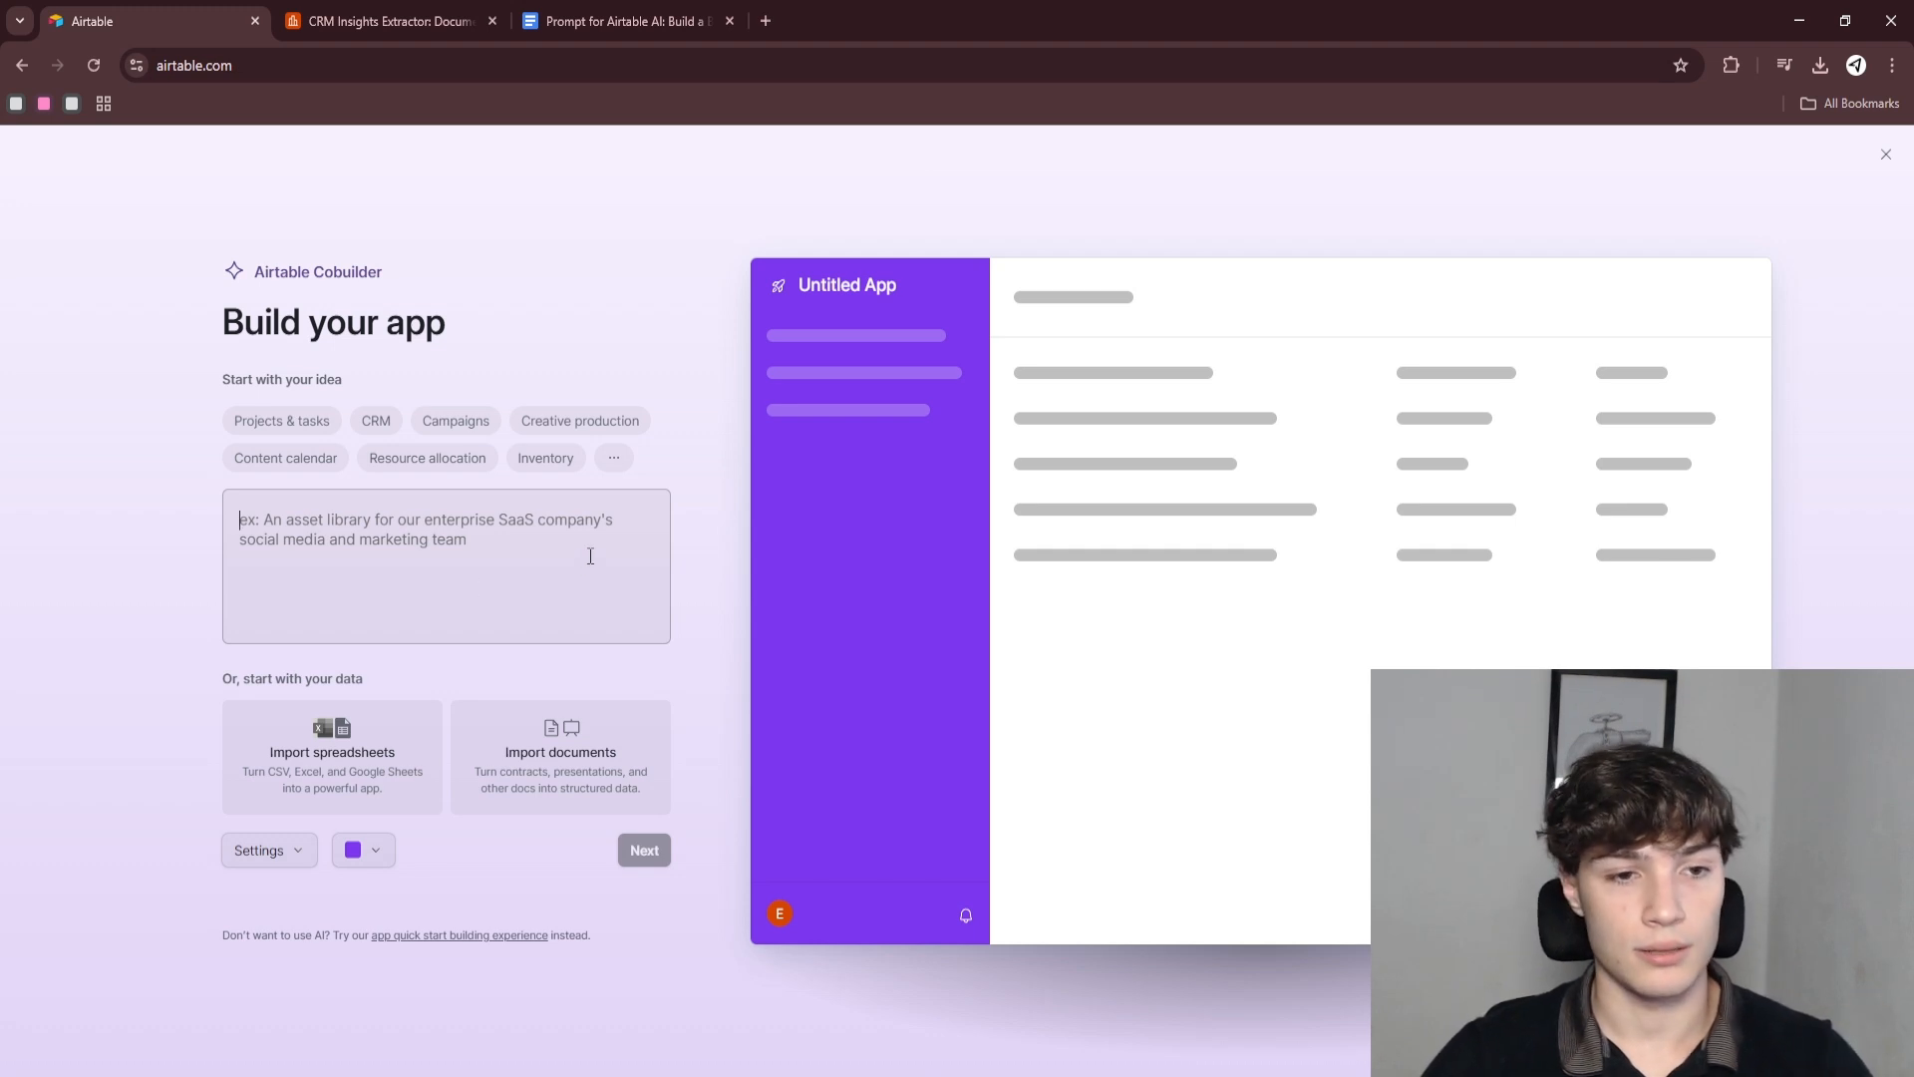
{"action": "left_click", "coordinate": [612, 456]}
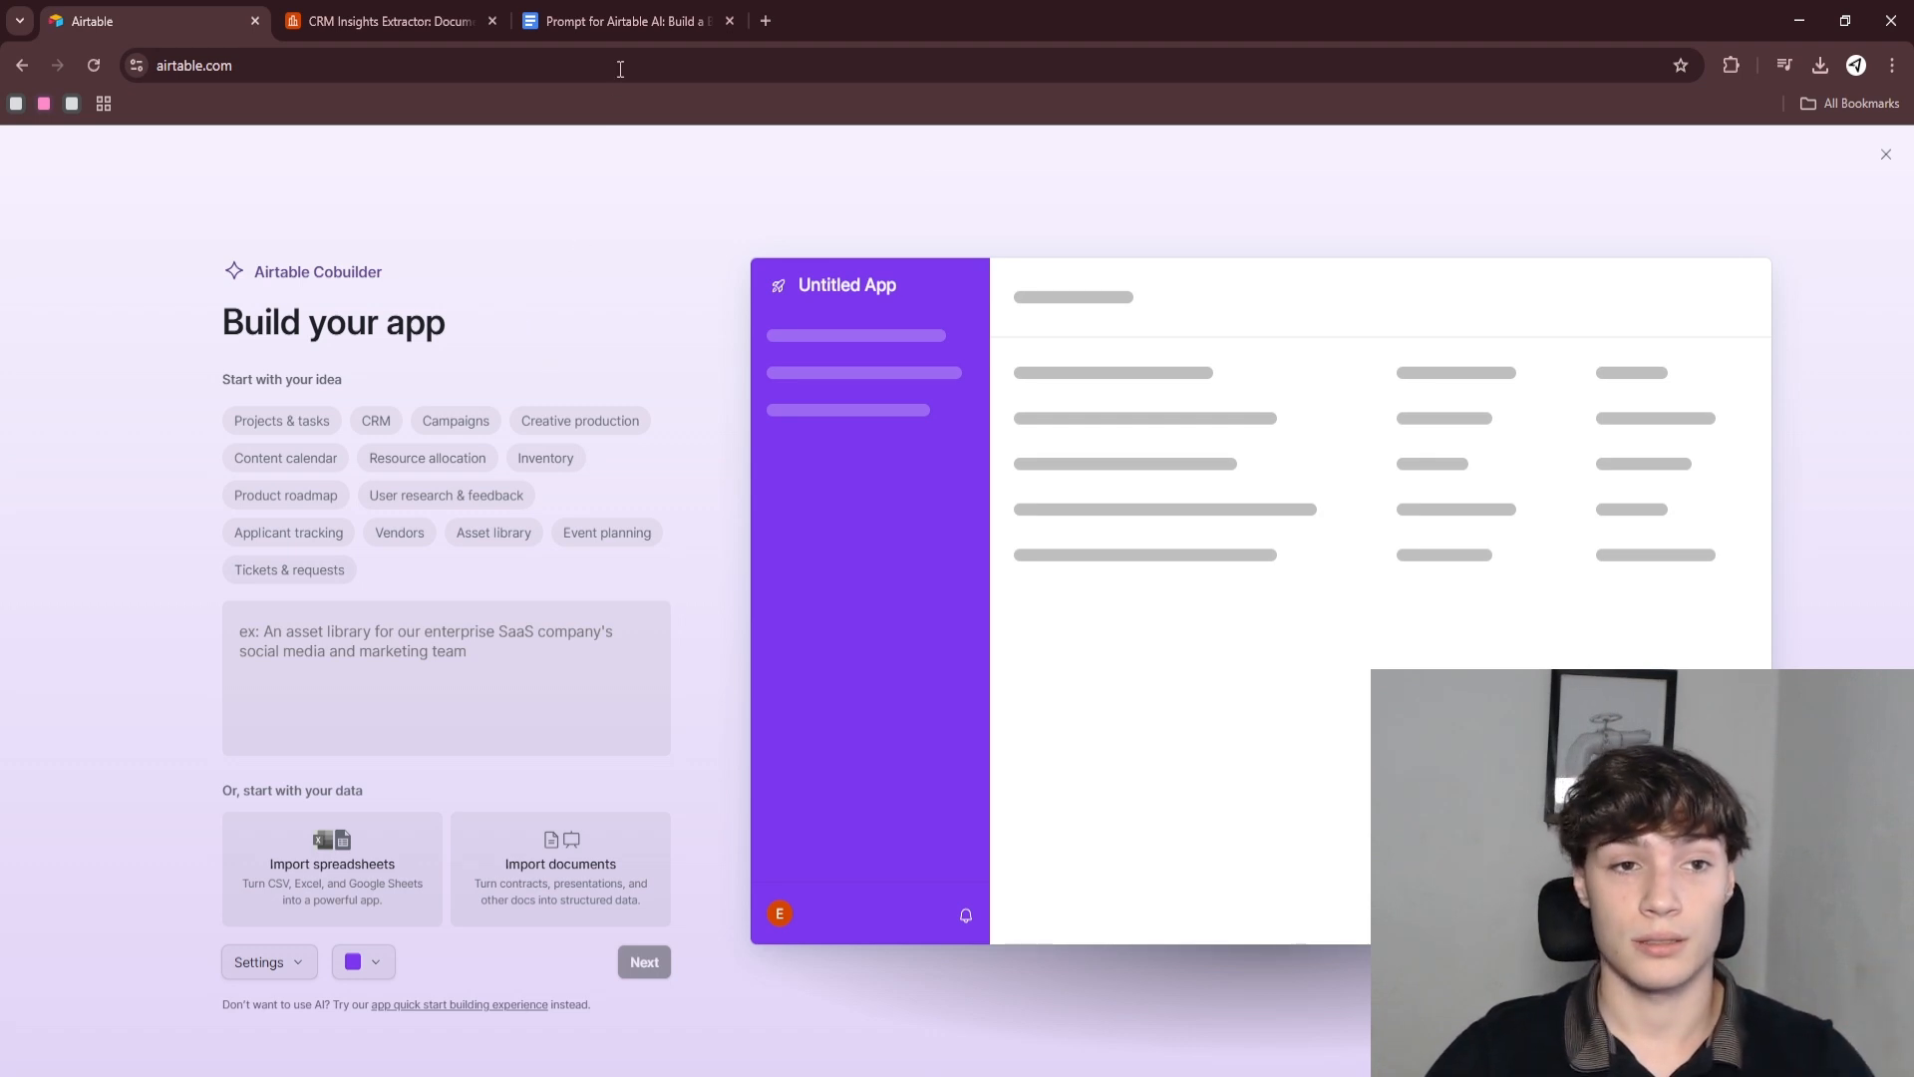
- Return to the Google Docs prompt and review its fields, automations and end goal
{"action": "left_click", "coordinate": [610, 25]}
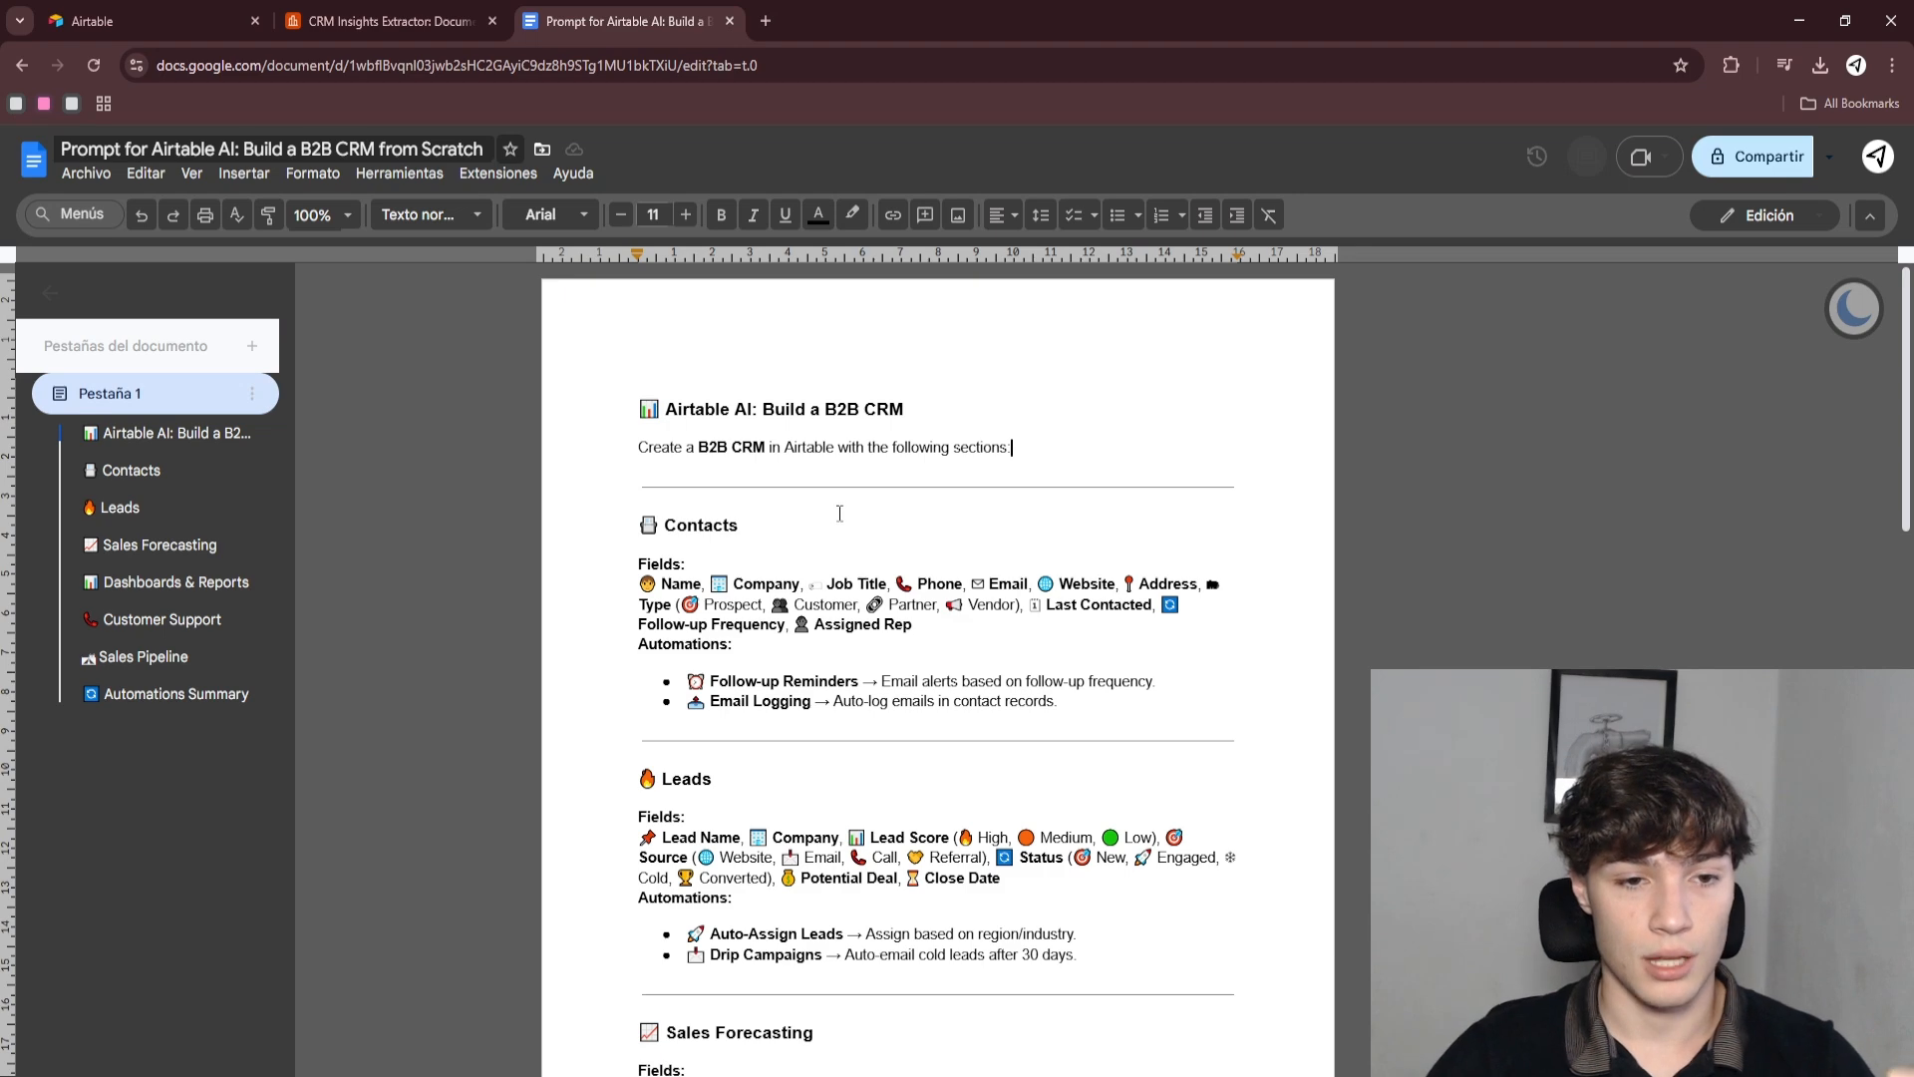
{"action": "scroll", "coordinate": [743, 533], "scroll_direction": "down", "scroll_amount": 4}
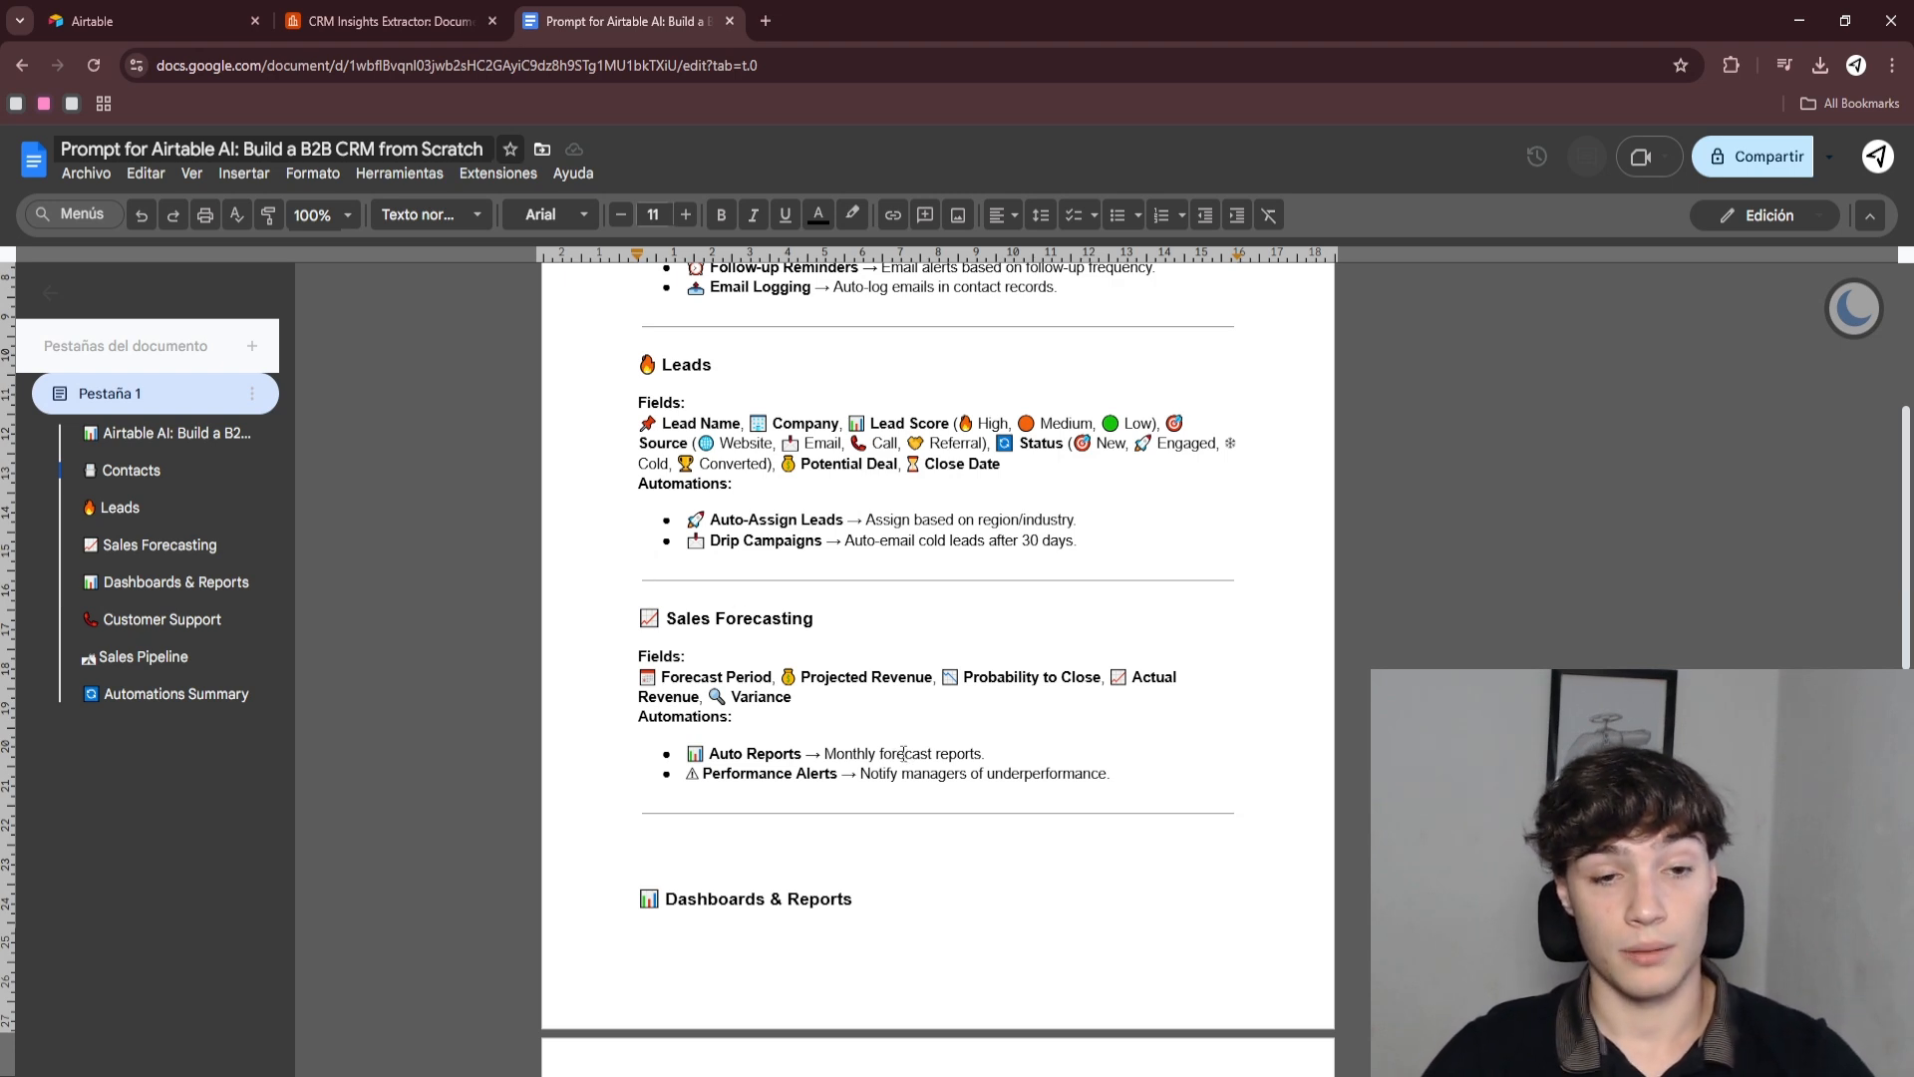
{"action": "scroll", "coordinate": [856, 607], "scroll_direction": "down", "scroll_amount": 1}
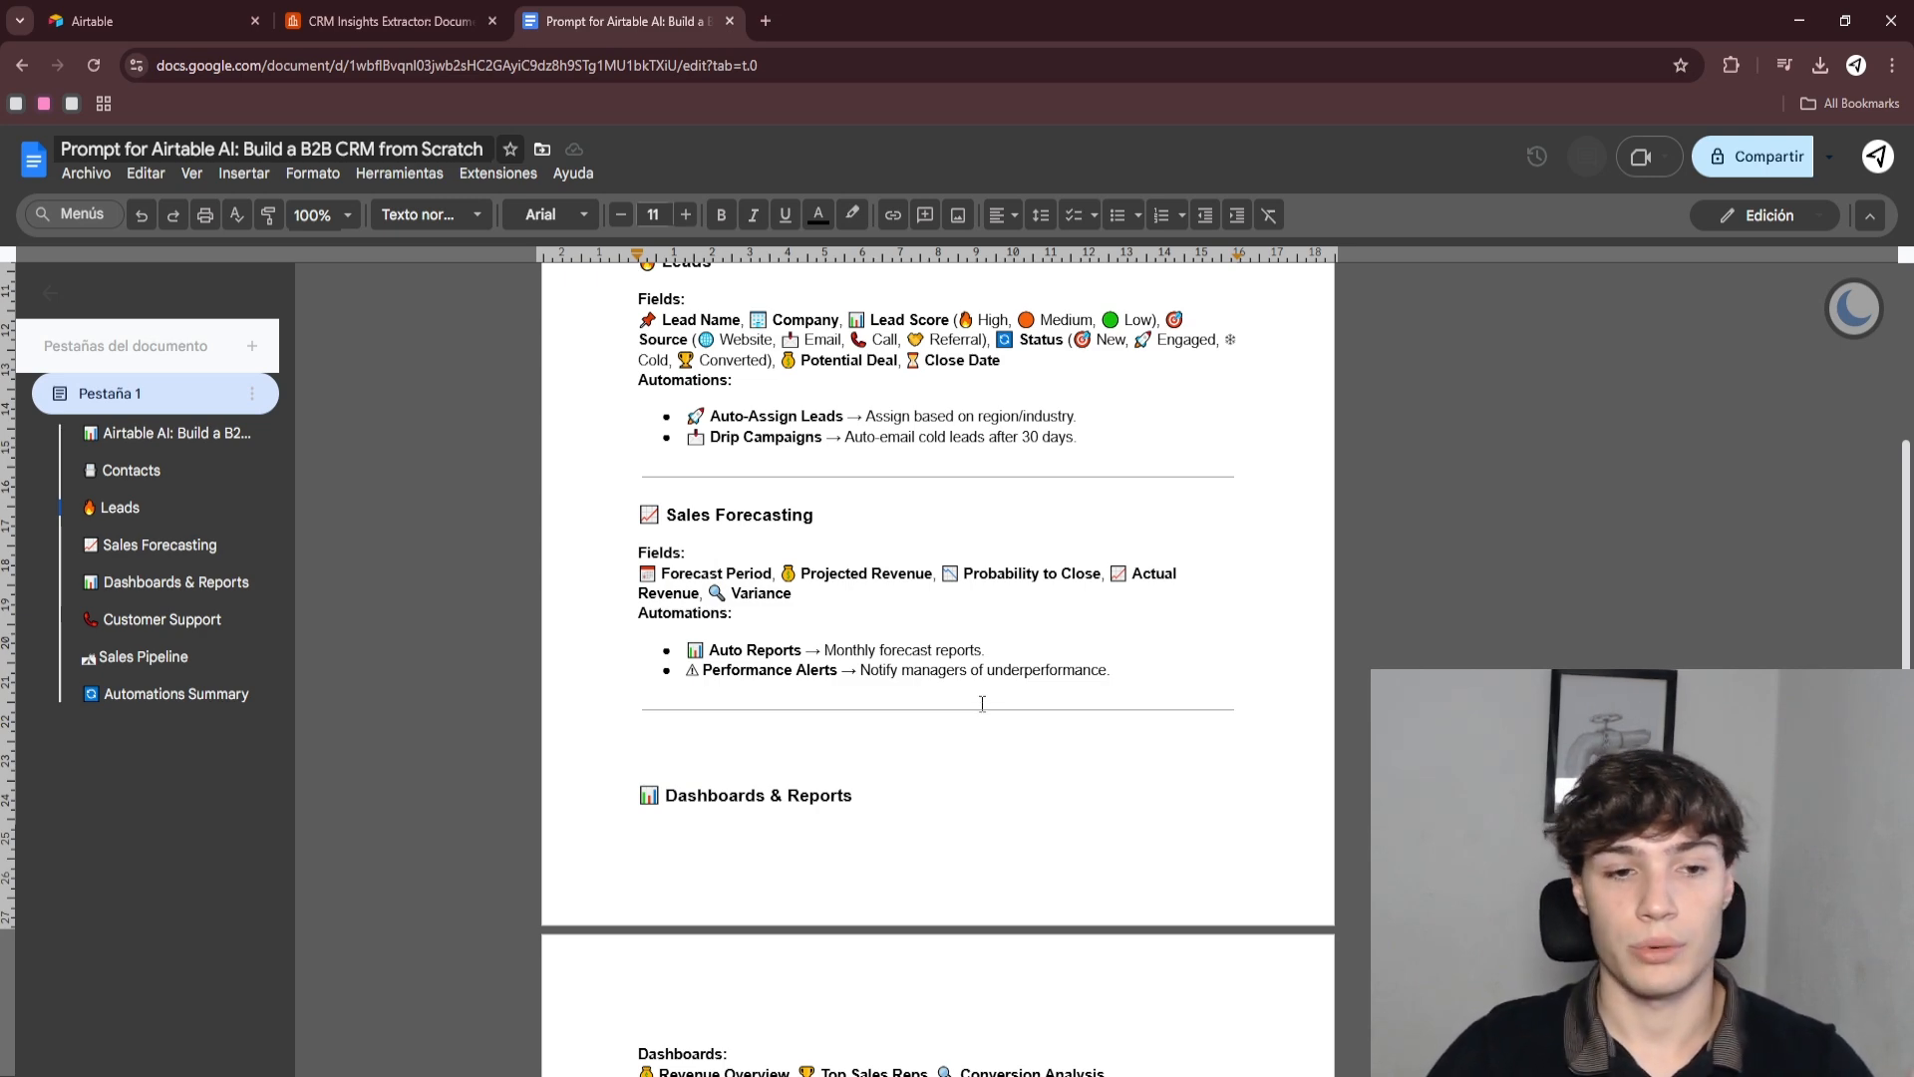
{"action": "scroll", "coordinate": [982, 704], "scroll_direction": "down", "scroll_amount": 6}
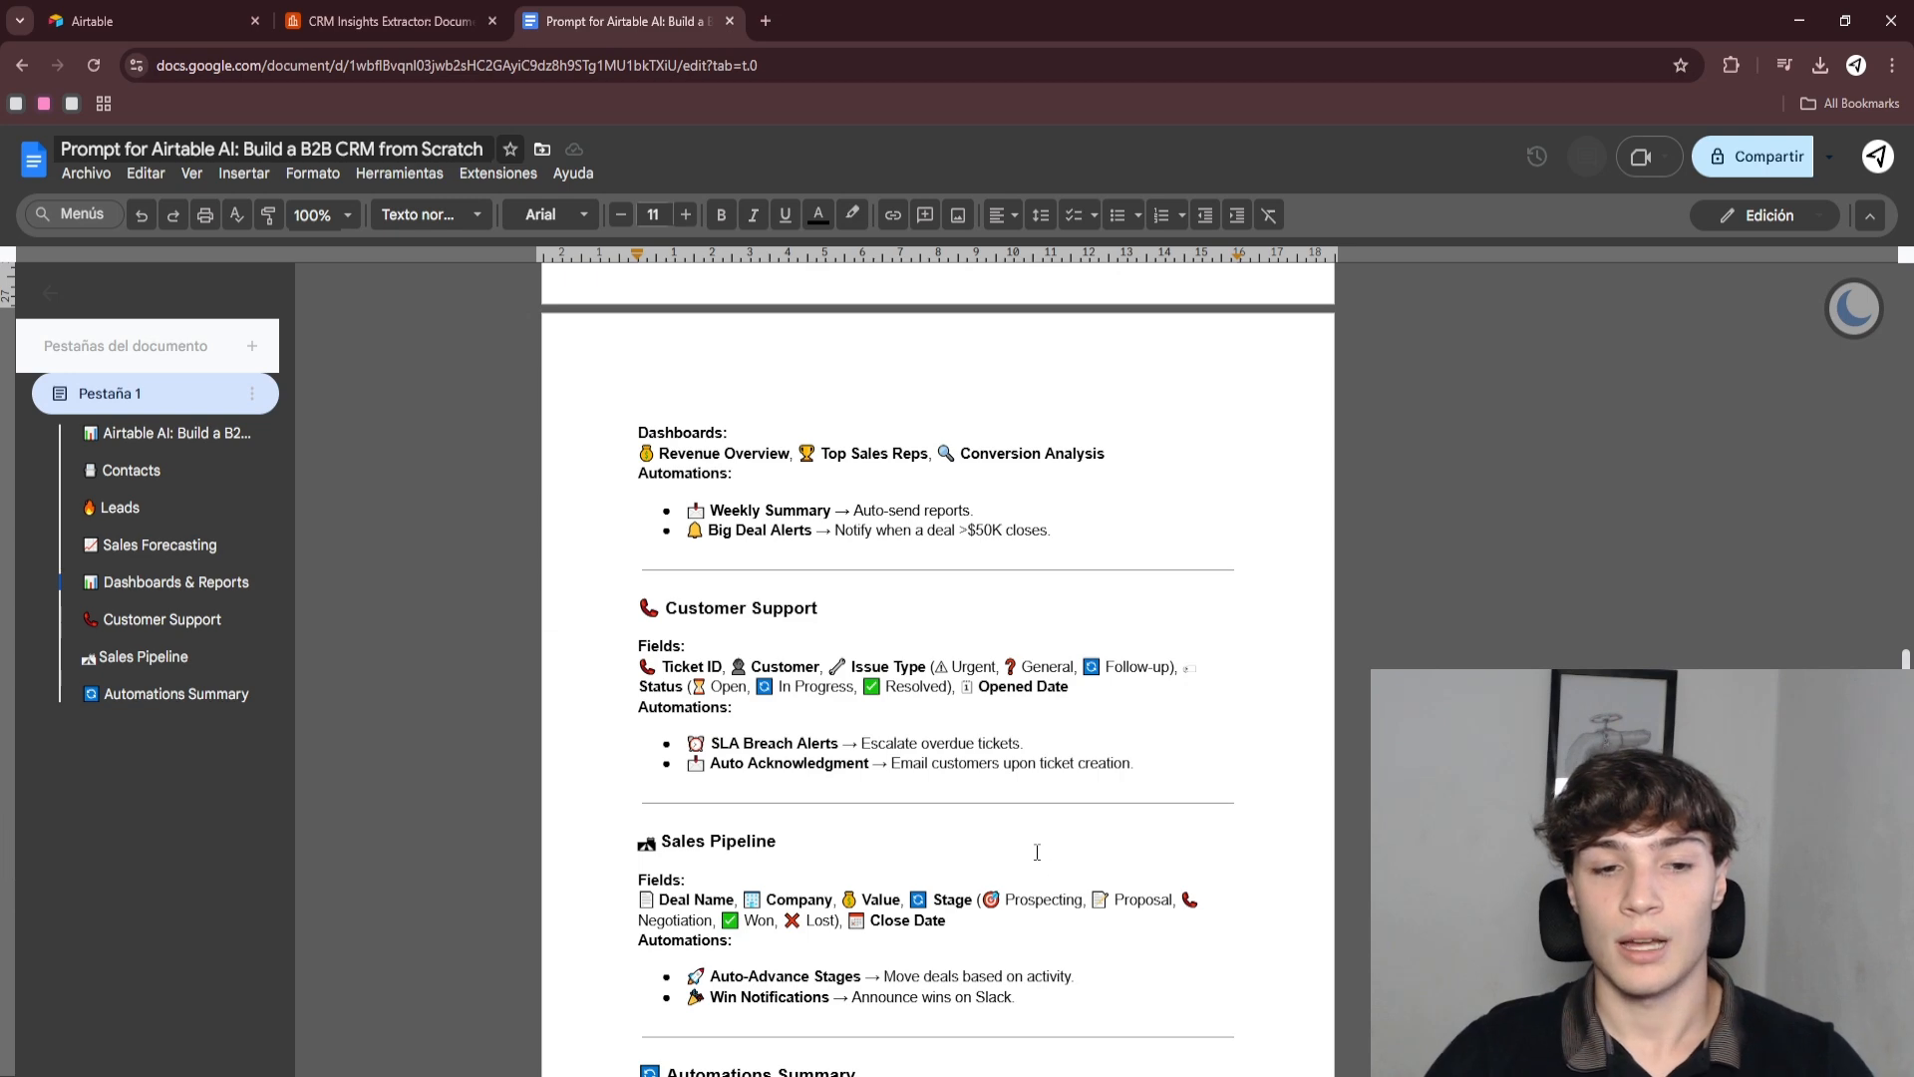
{"action": "scroll", "coordinate": [973, 820], "scroll_direction": "down", "scroll_amount": 2}
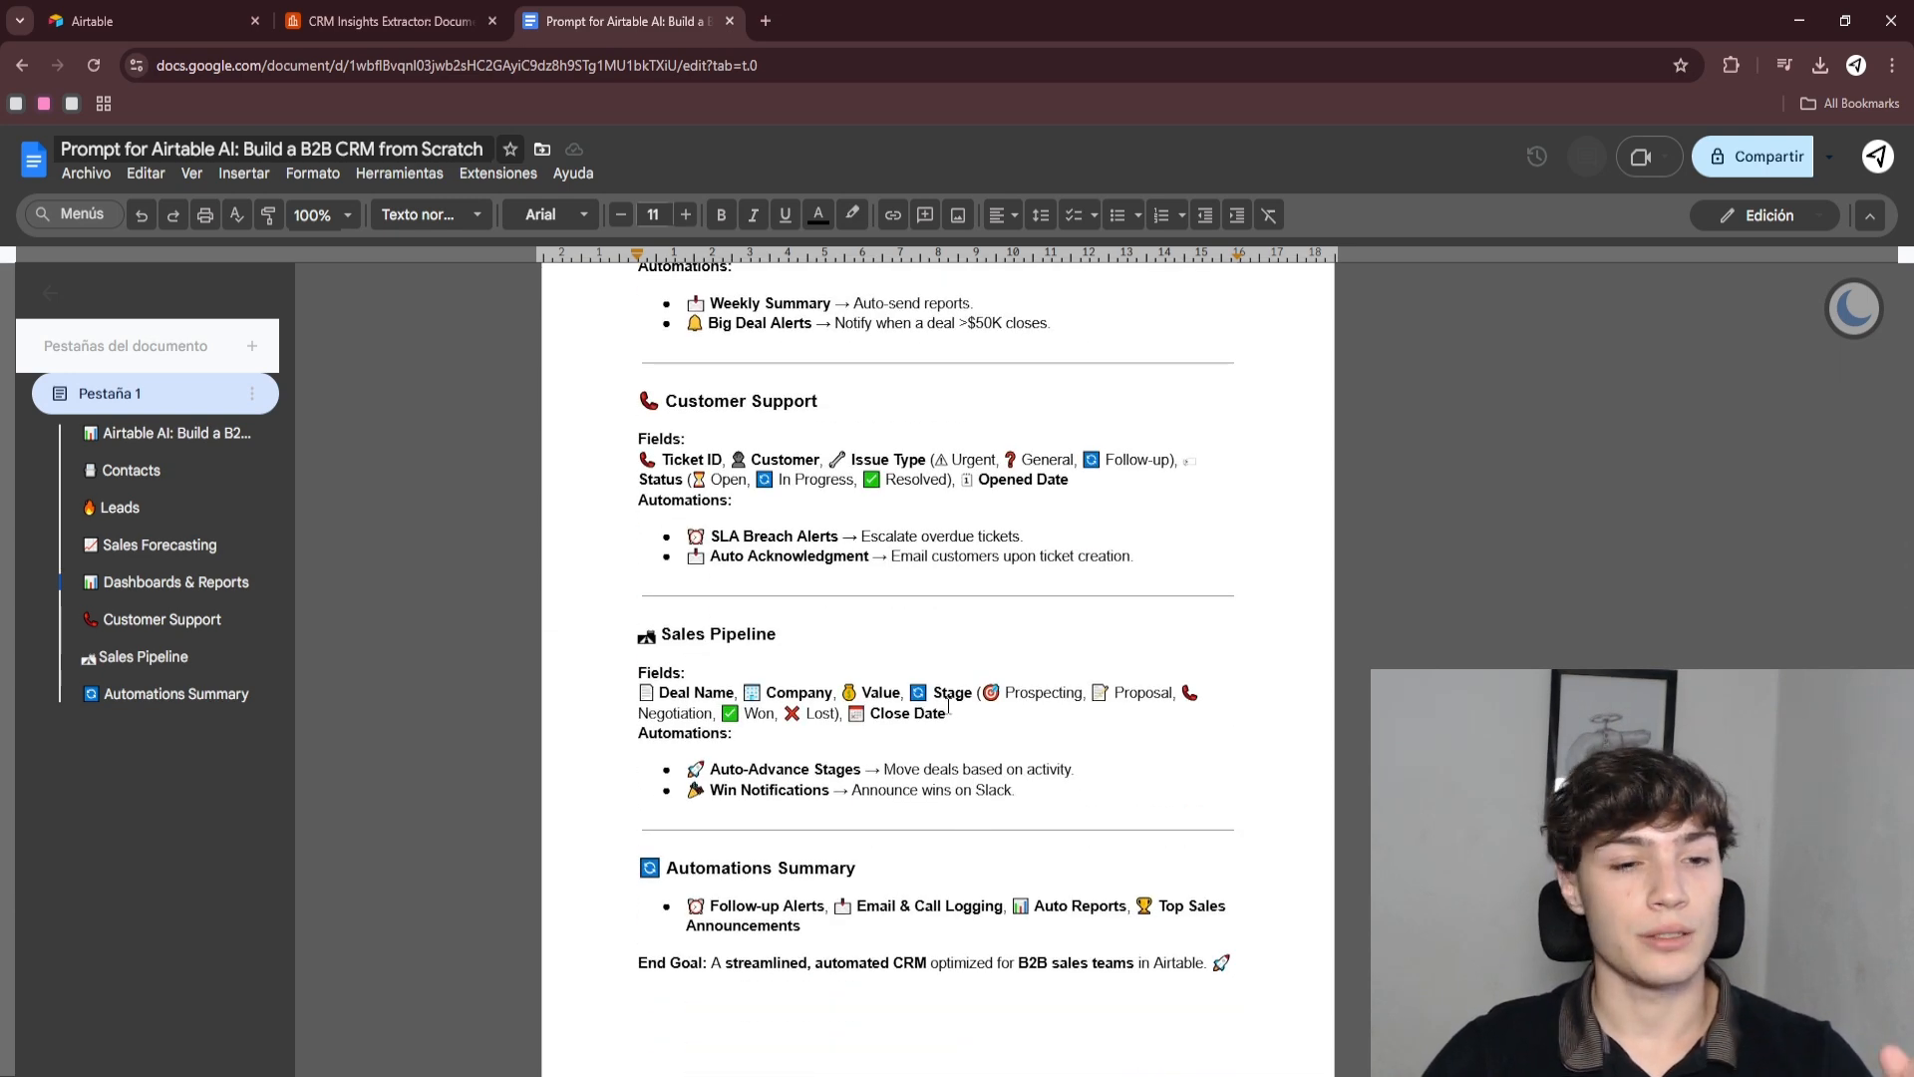
{"action": "scroll", "coordinate": [954, 708], "scroll_direction": "up", "scroll_amount": 12}
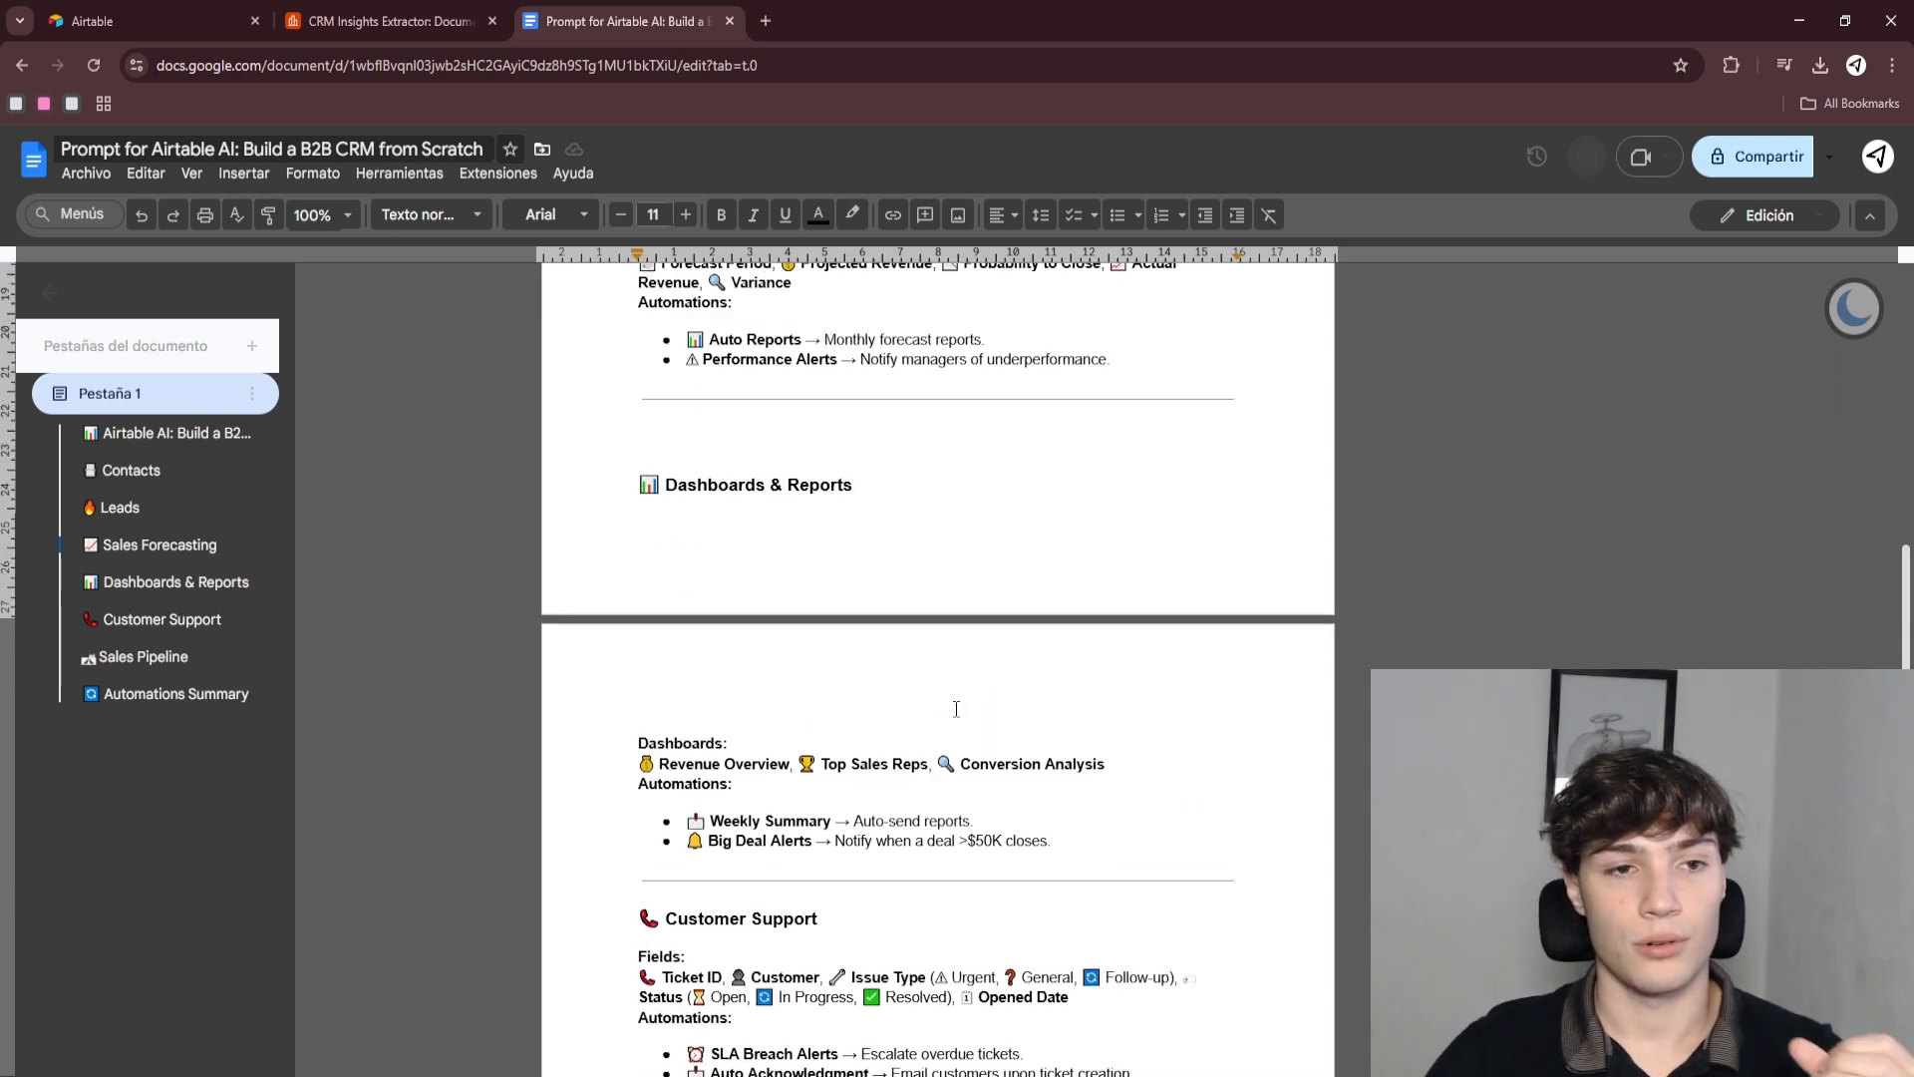
{"action": "scroll", "coordinate": [888, 731], "scroll_direction": "up", "scroll_amount": 1}
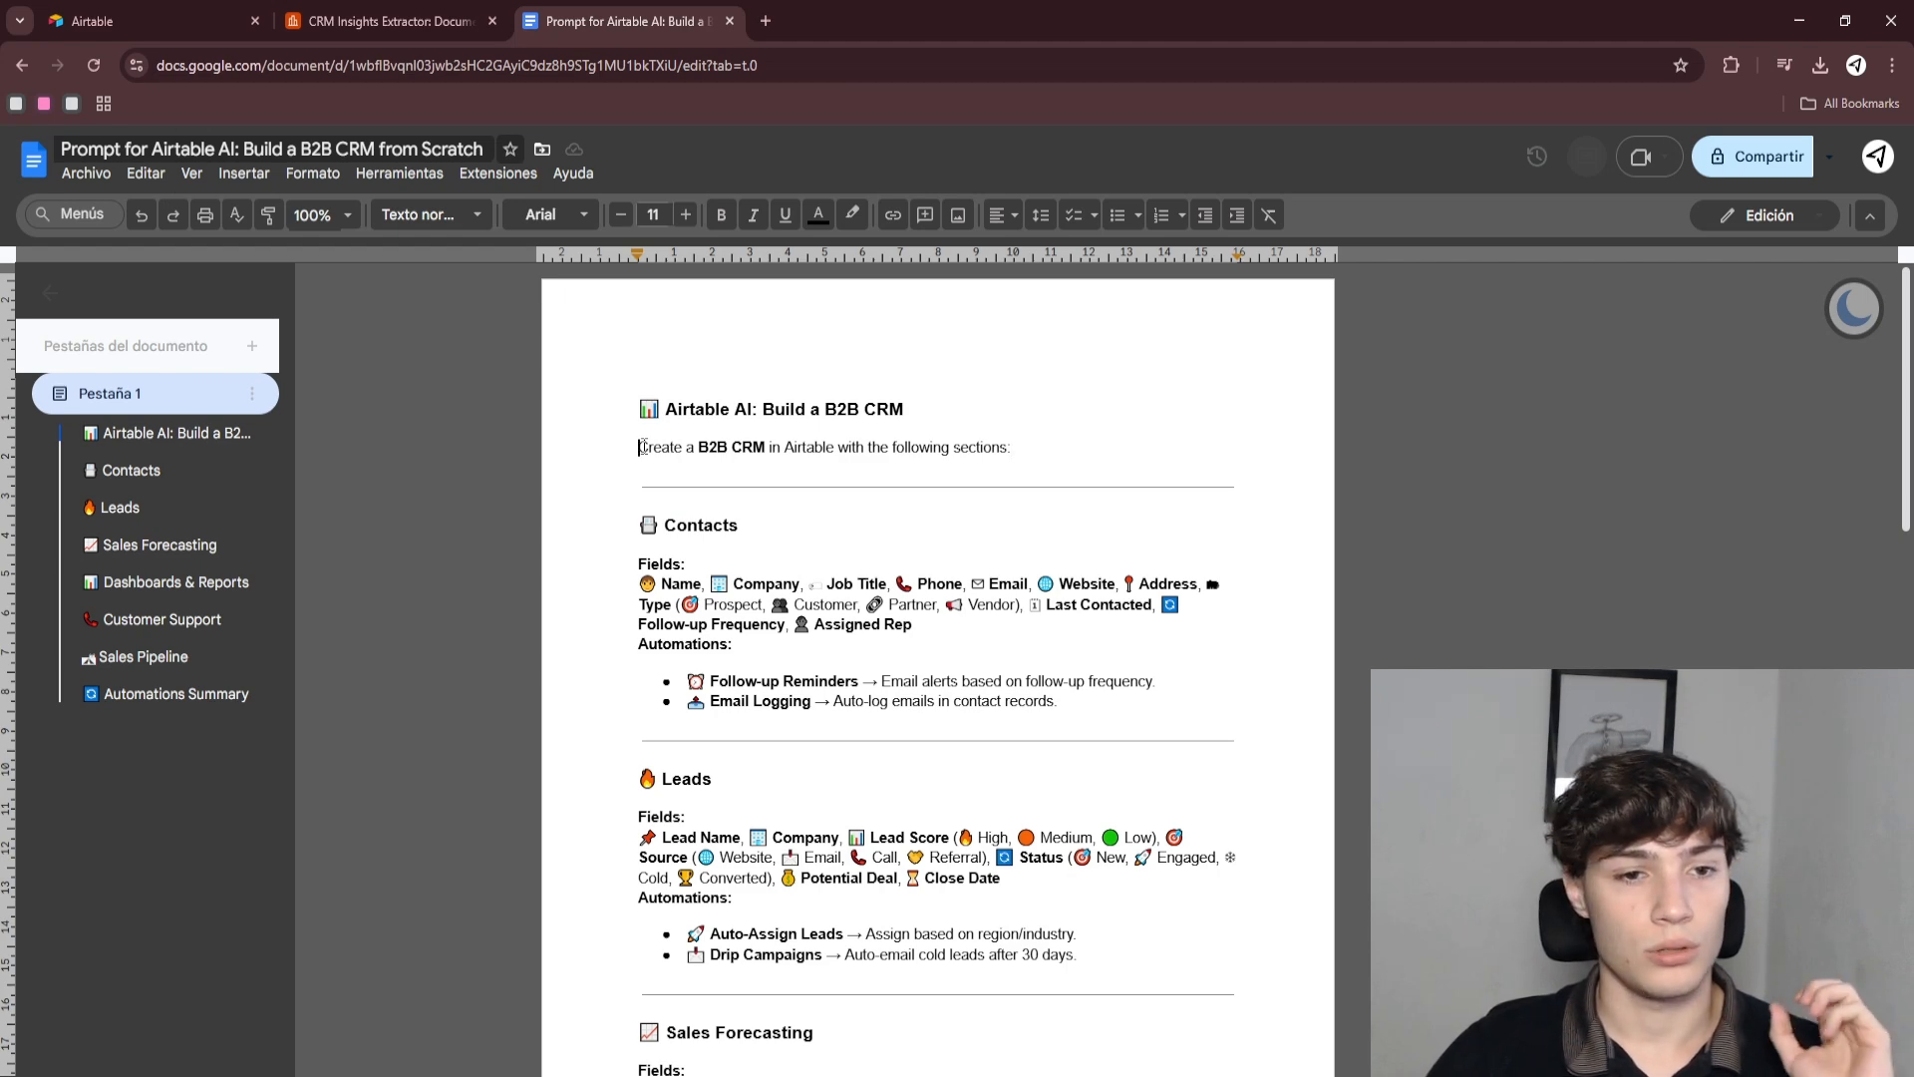
- Copy the prompt from "Create a B2B CRM" through the End Goal line into the Airtable Cobuilder app description
{"action": "left_click_drag", "start_coordinate": [640, 446], "coordinate": [1233, 705]}
{"action": "scroll", "coordinate": [987, 838], "scroll_direction": "down", "scroll_amount": 12}
{"action": "scroll", "coordinate": [1007, 797], "scroll_direction": "down", "scroll_amount": 4}
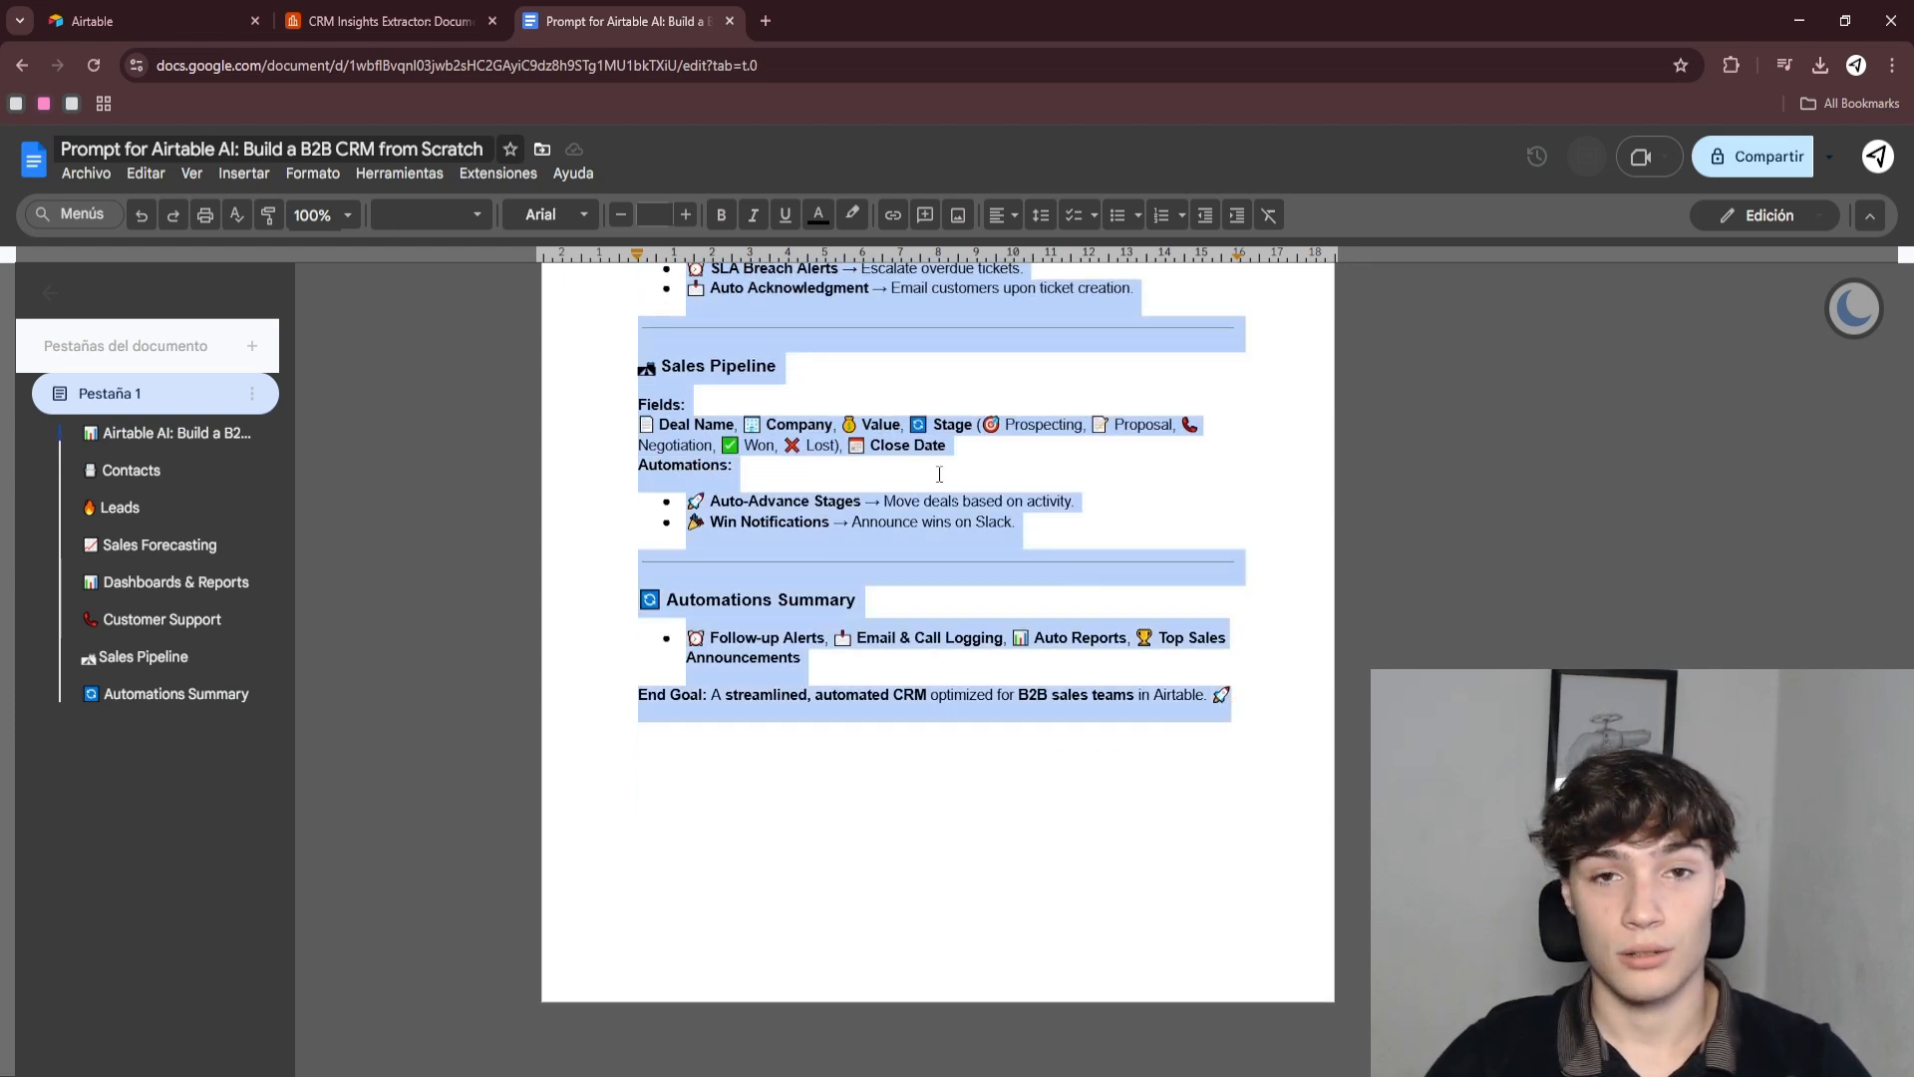
{"action": "left_click", "coordinate": [137, 10]}
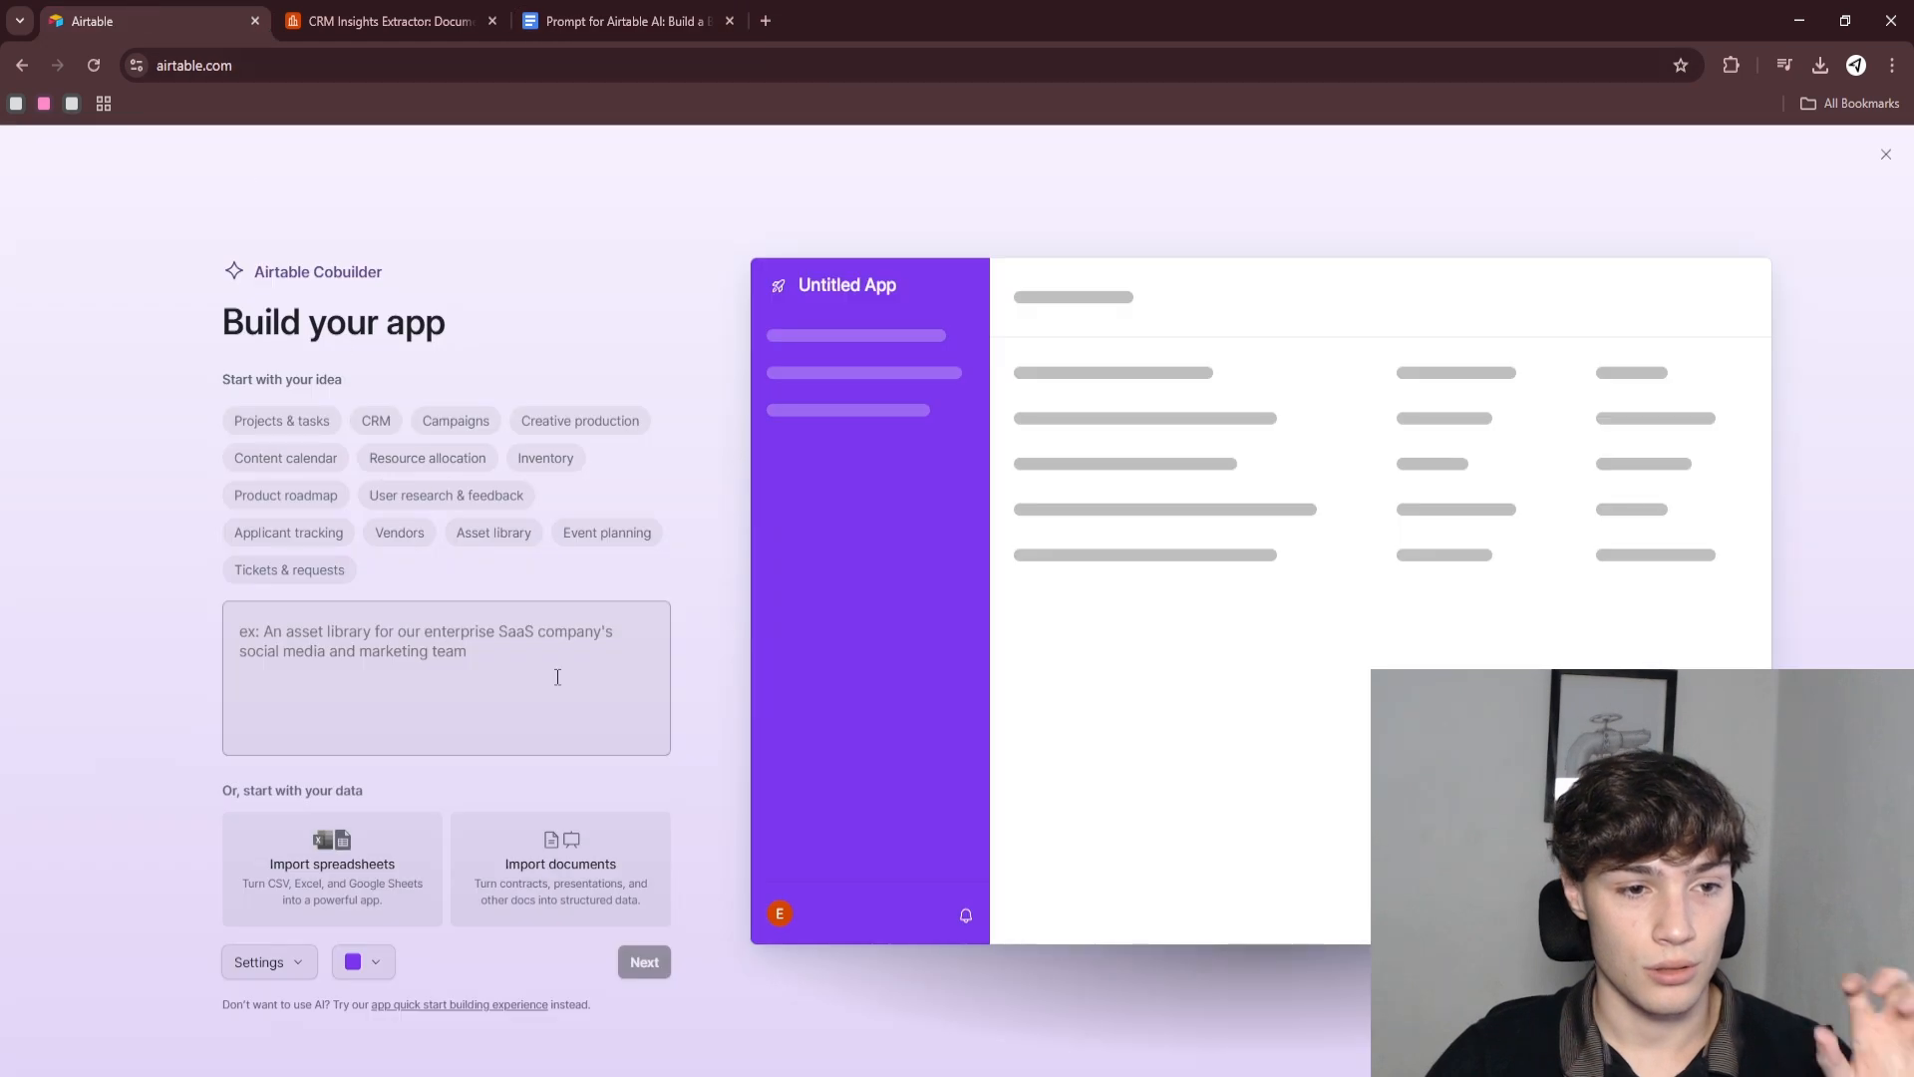
{"action": "left_click", "coordinate": [530, 685]}
{"action": "key", "text": "ctrl+v"}
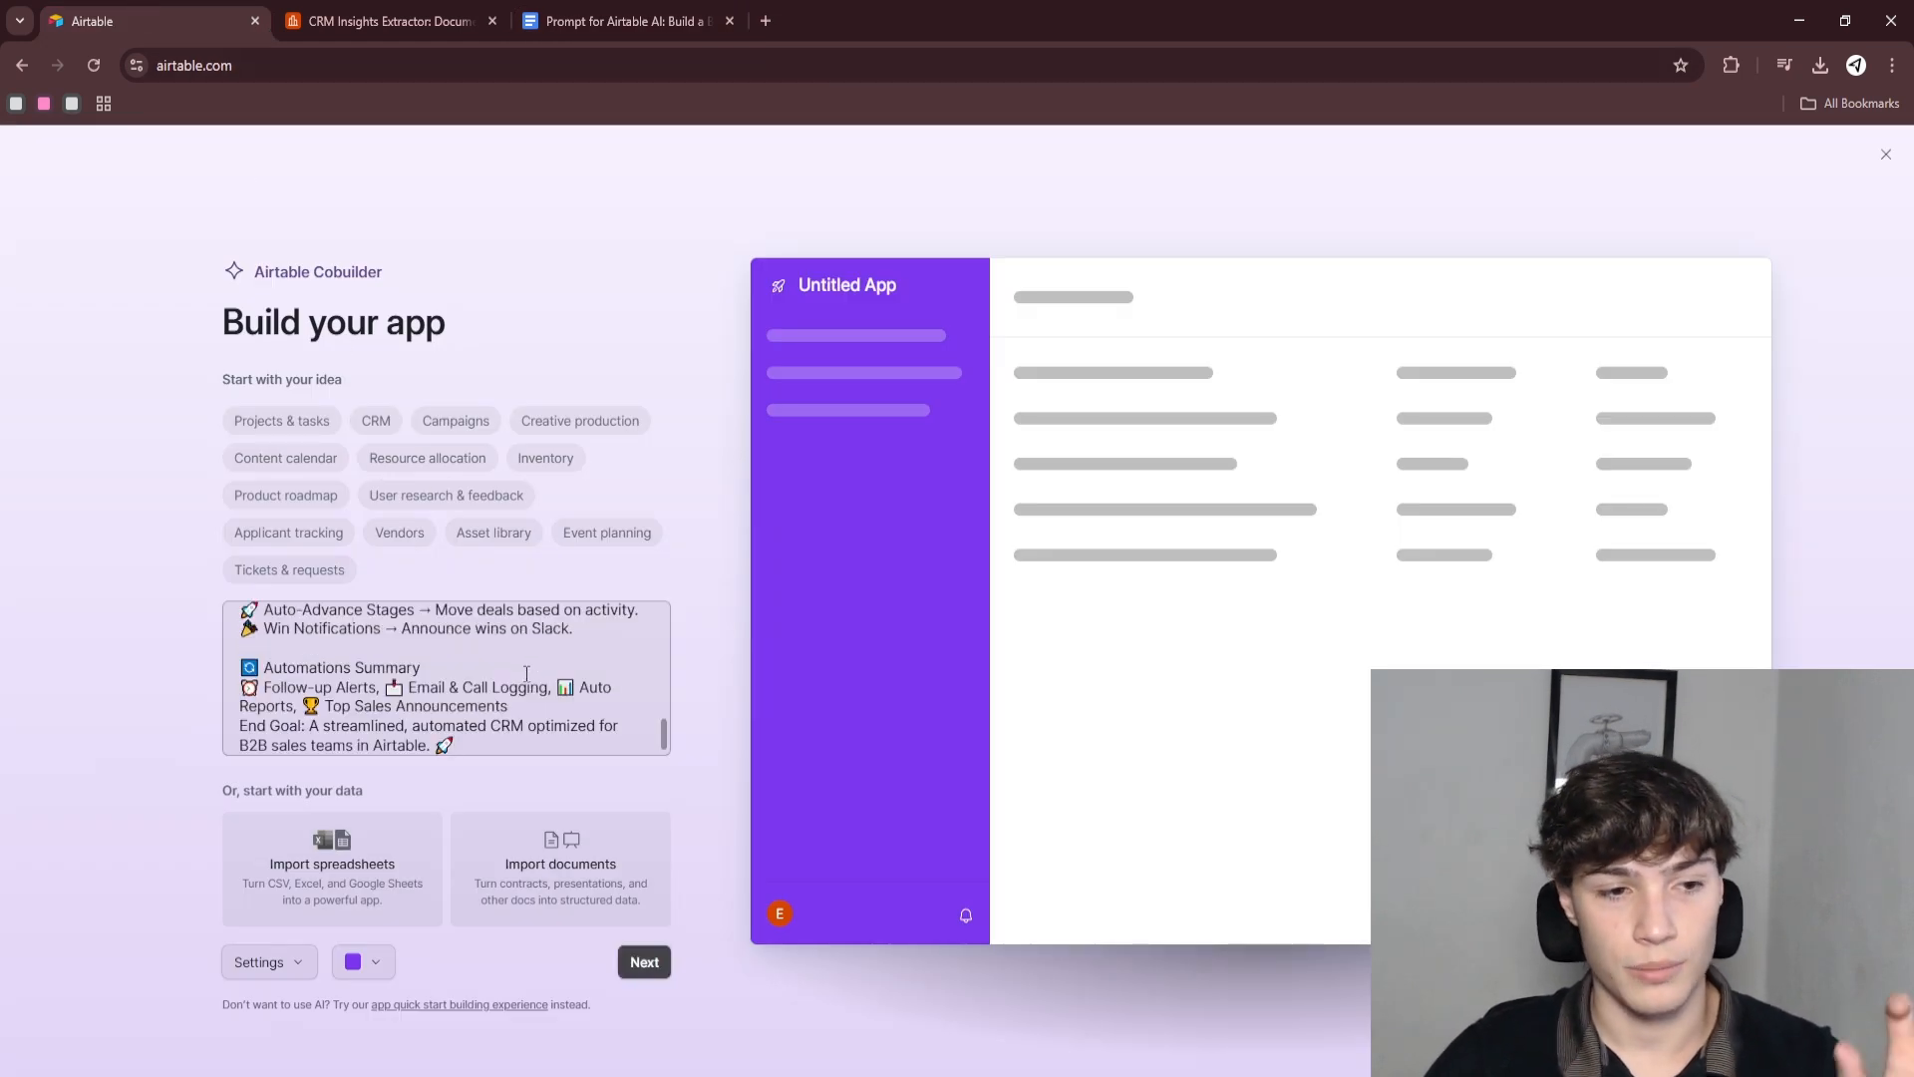
{"action": "scroll", "coordinate": [596, 740], "scroll_direction": "up", "scroll_amount": 15}
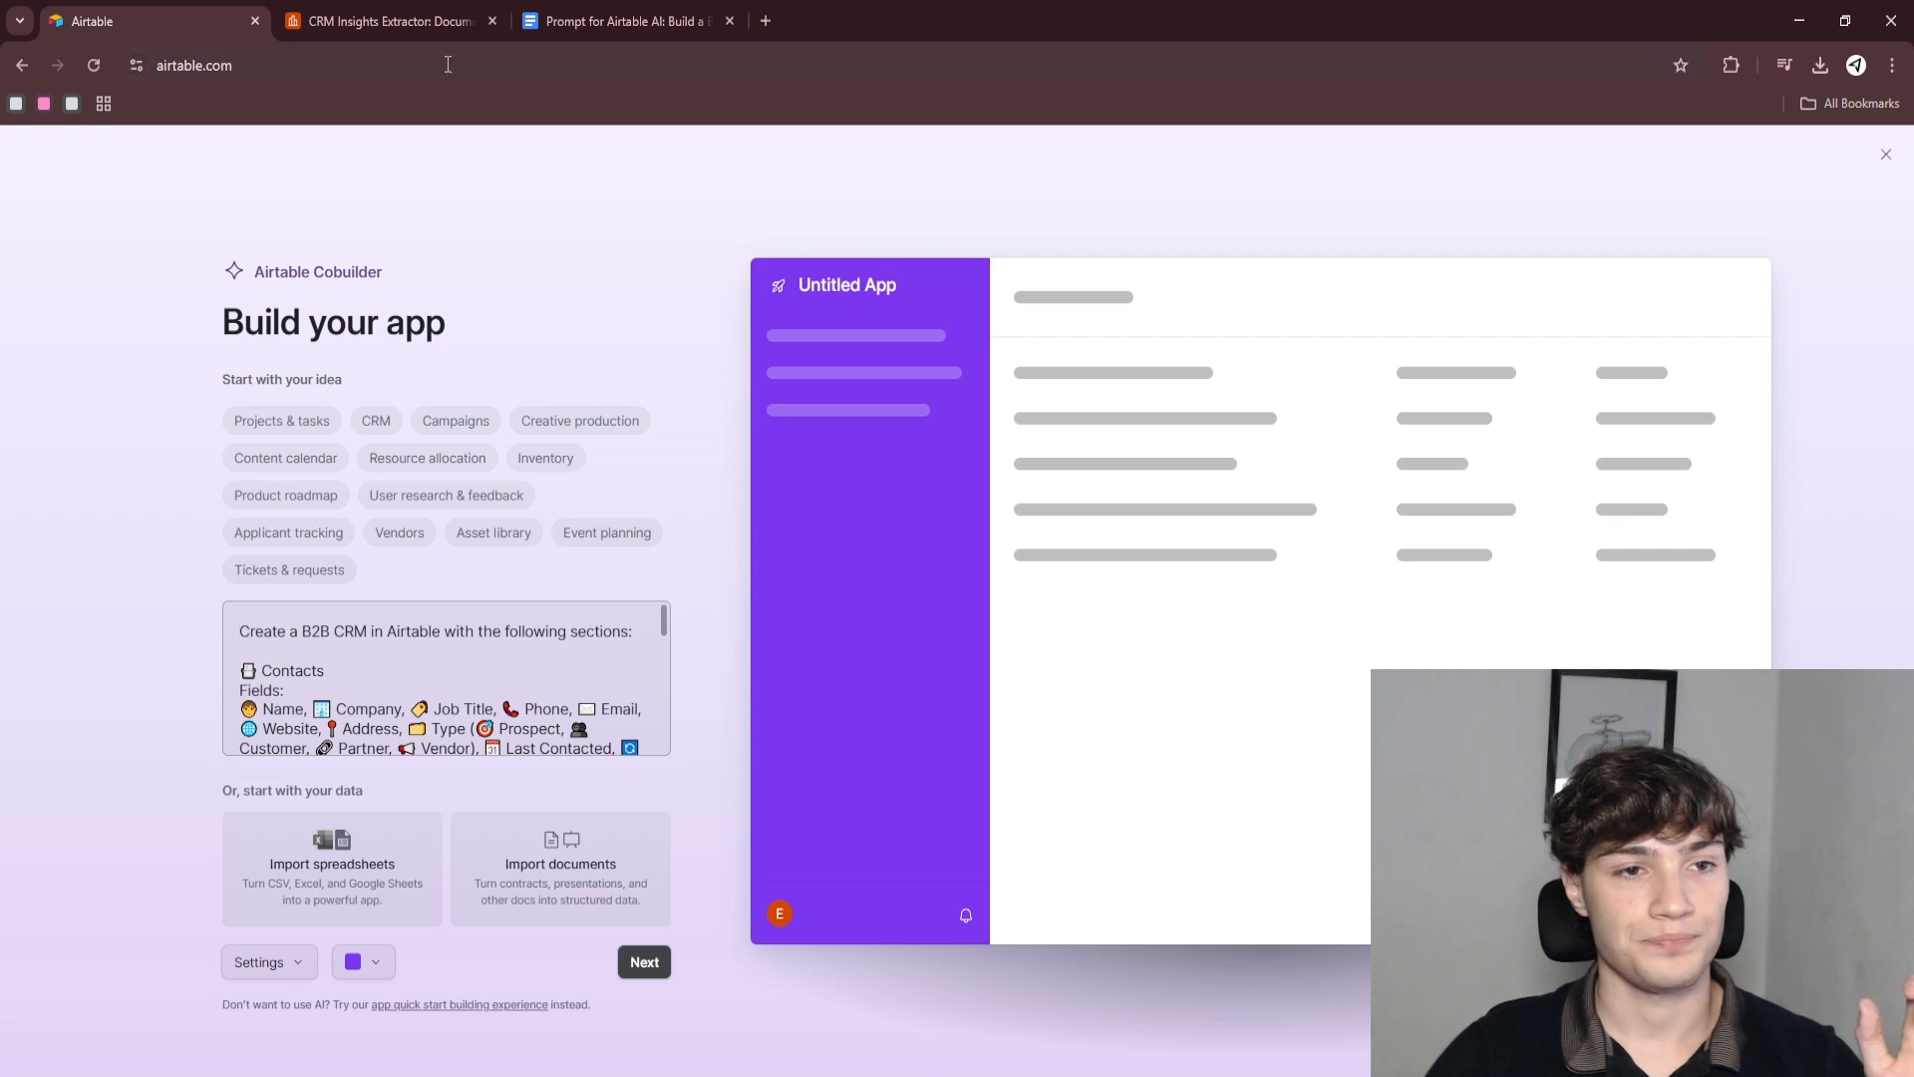
- Try red and orange as the app's theme colour
{"action": "left_click", "coordinate": [383, 959]}
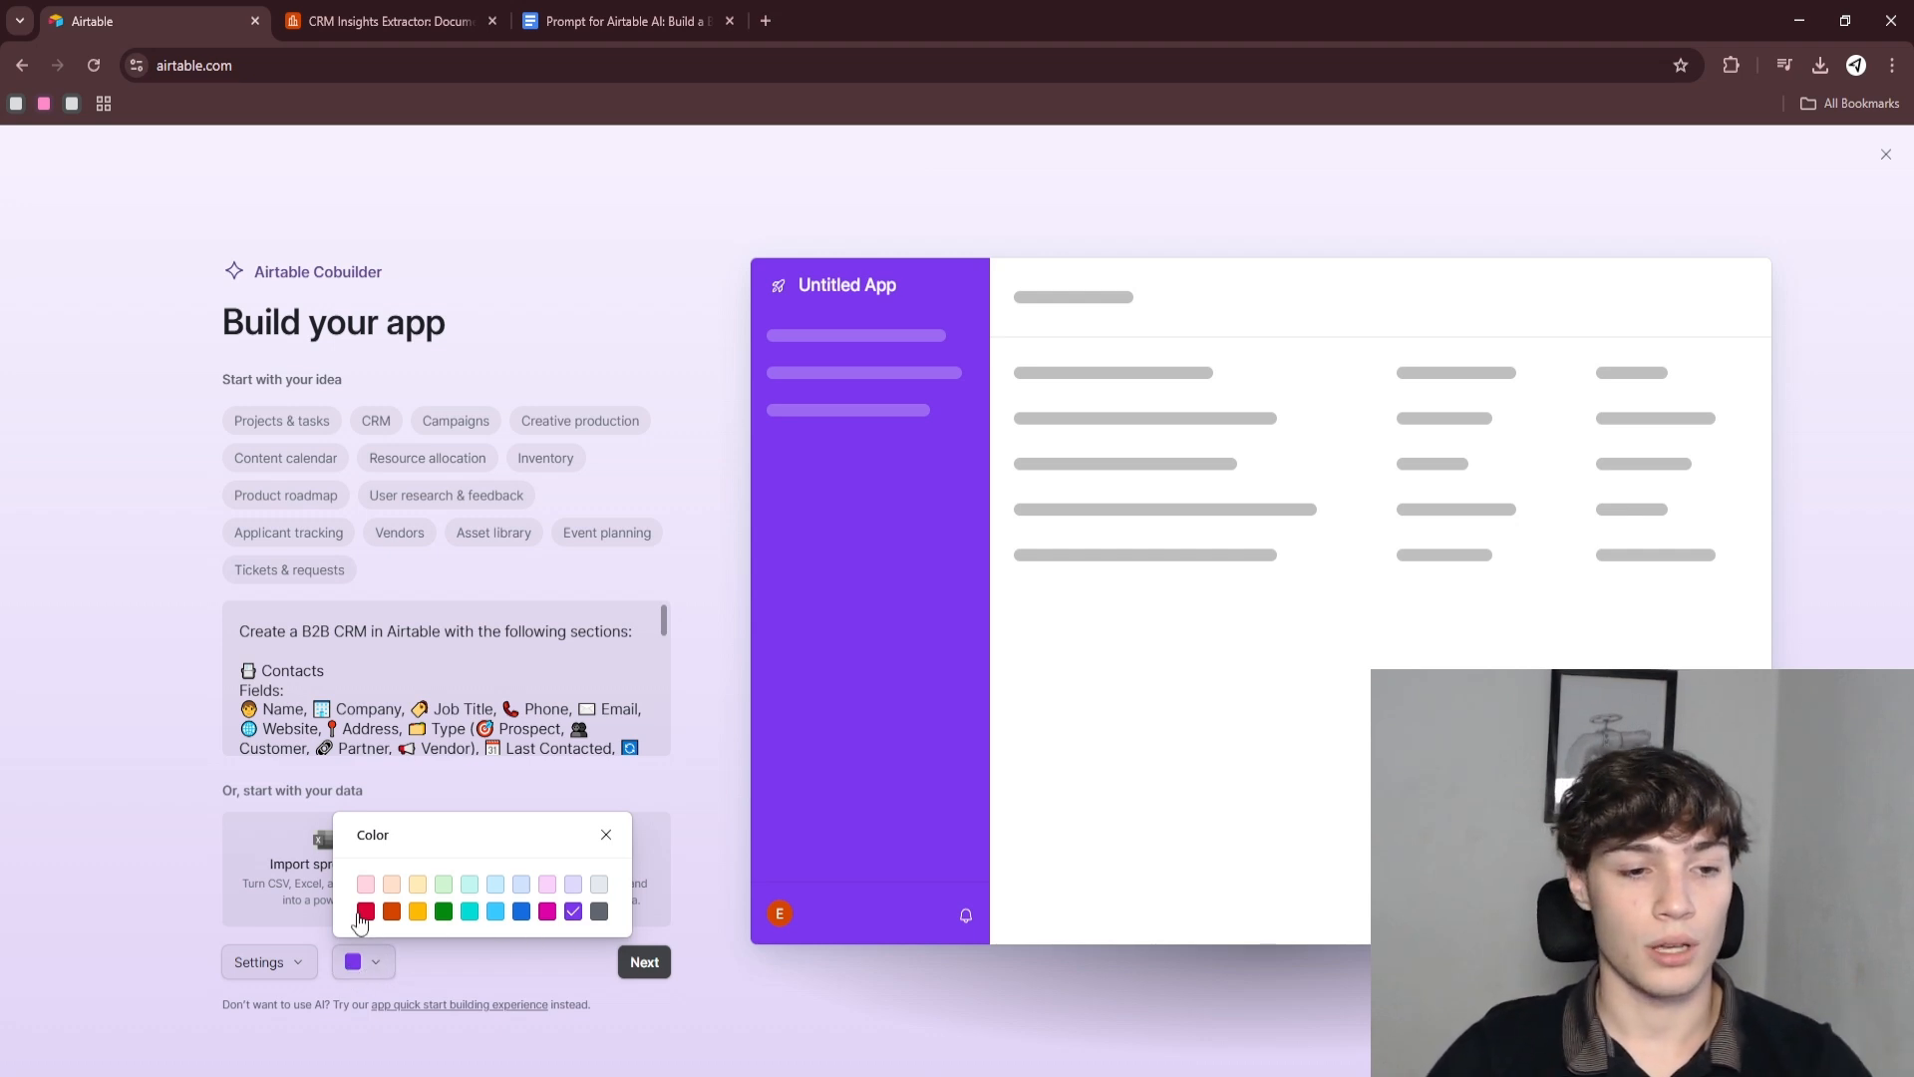
{"action": "left_click", "coordinate": [365, 913]}
{"action": "left_click", "coordinate": [392, 913]}
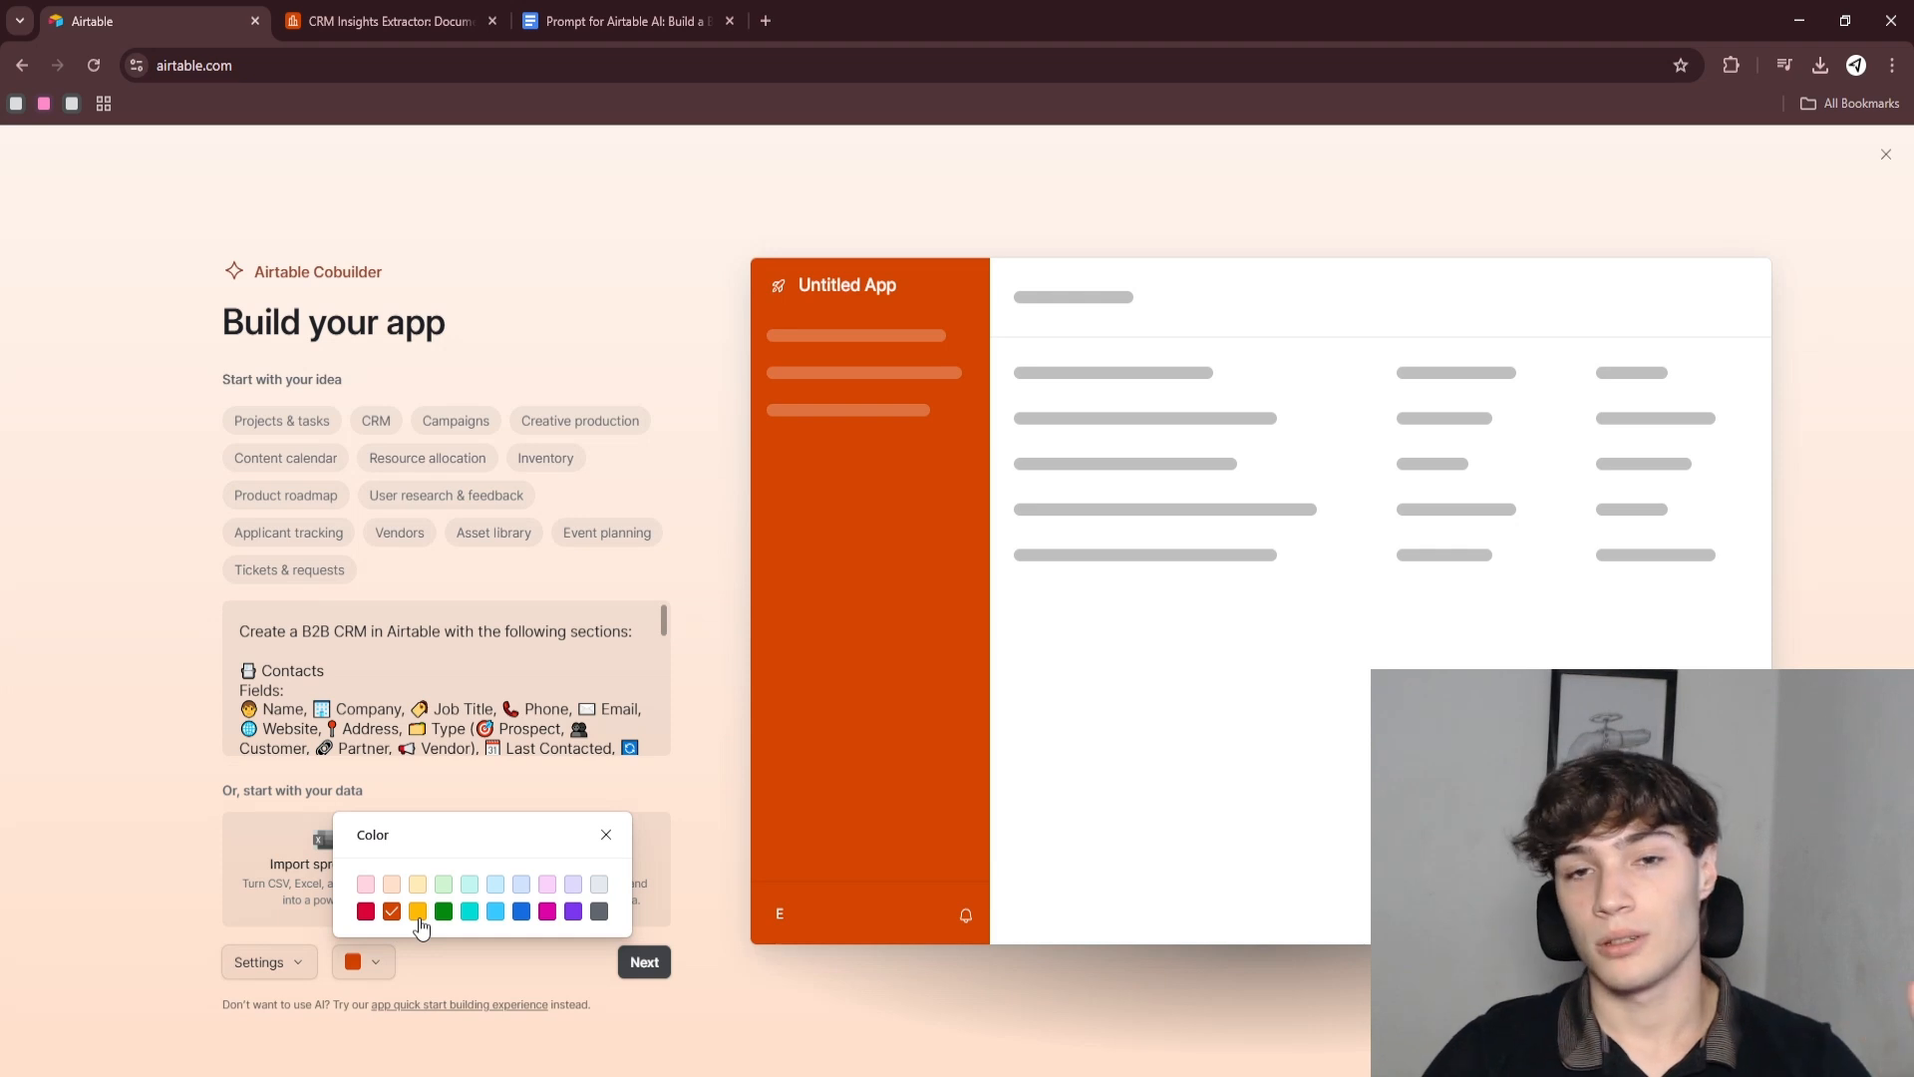
{"action": "left_click", "coordinate": [366, 911]}
{"action": "left_click", "coordinate": [141, 812]}
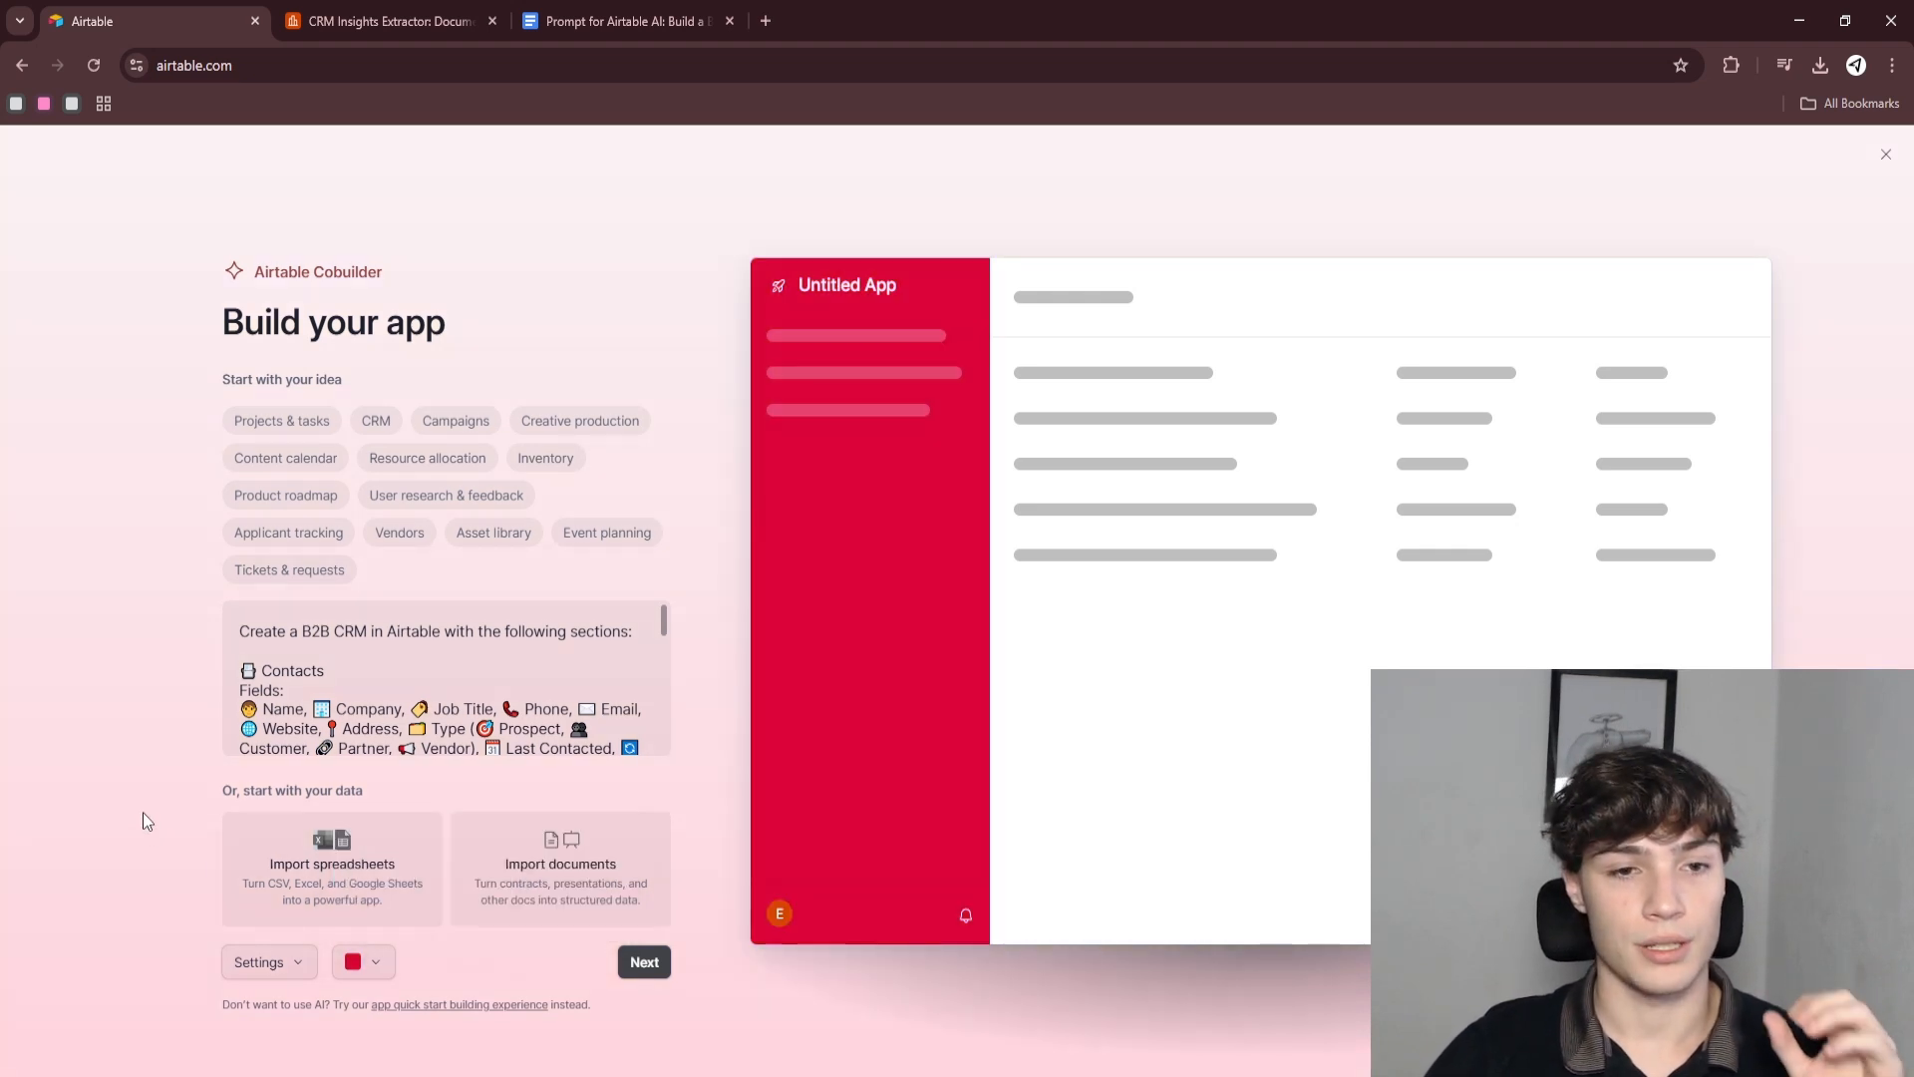
- Set the app's theme colour to the saturated blue
{"action": "left_click", "coordinate": [378, 972]}
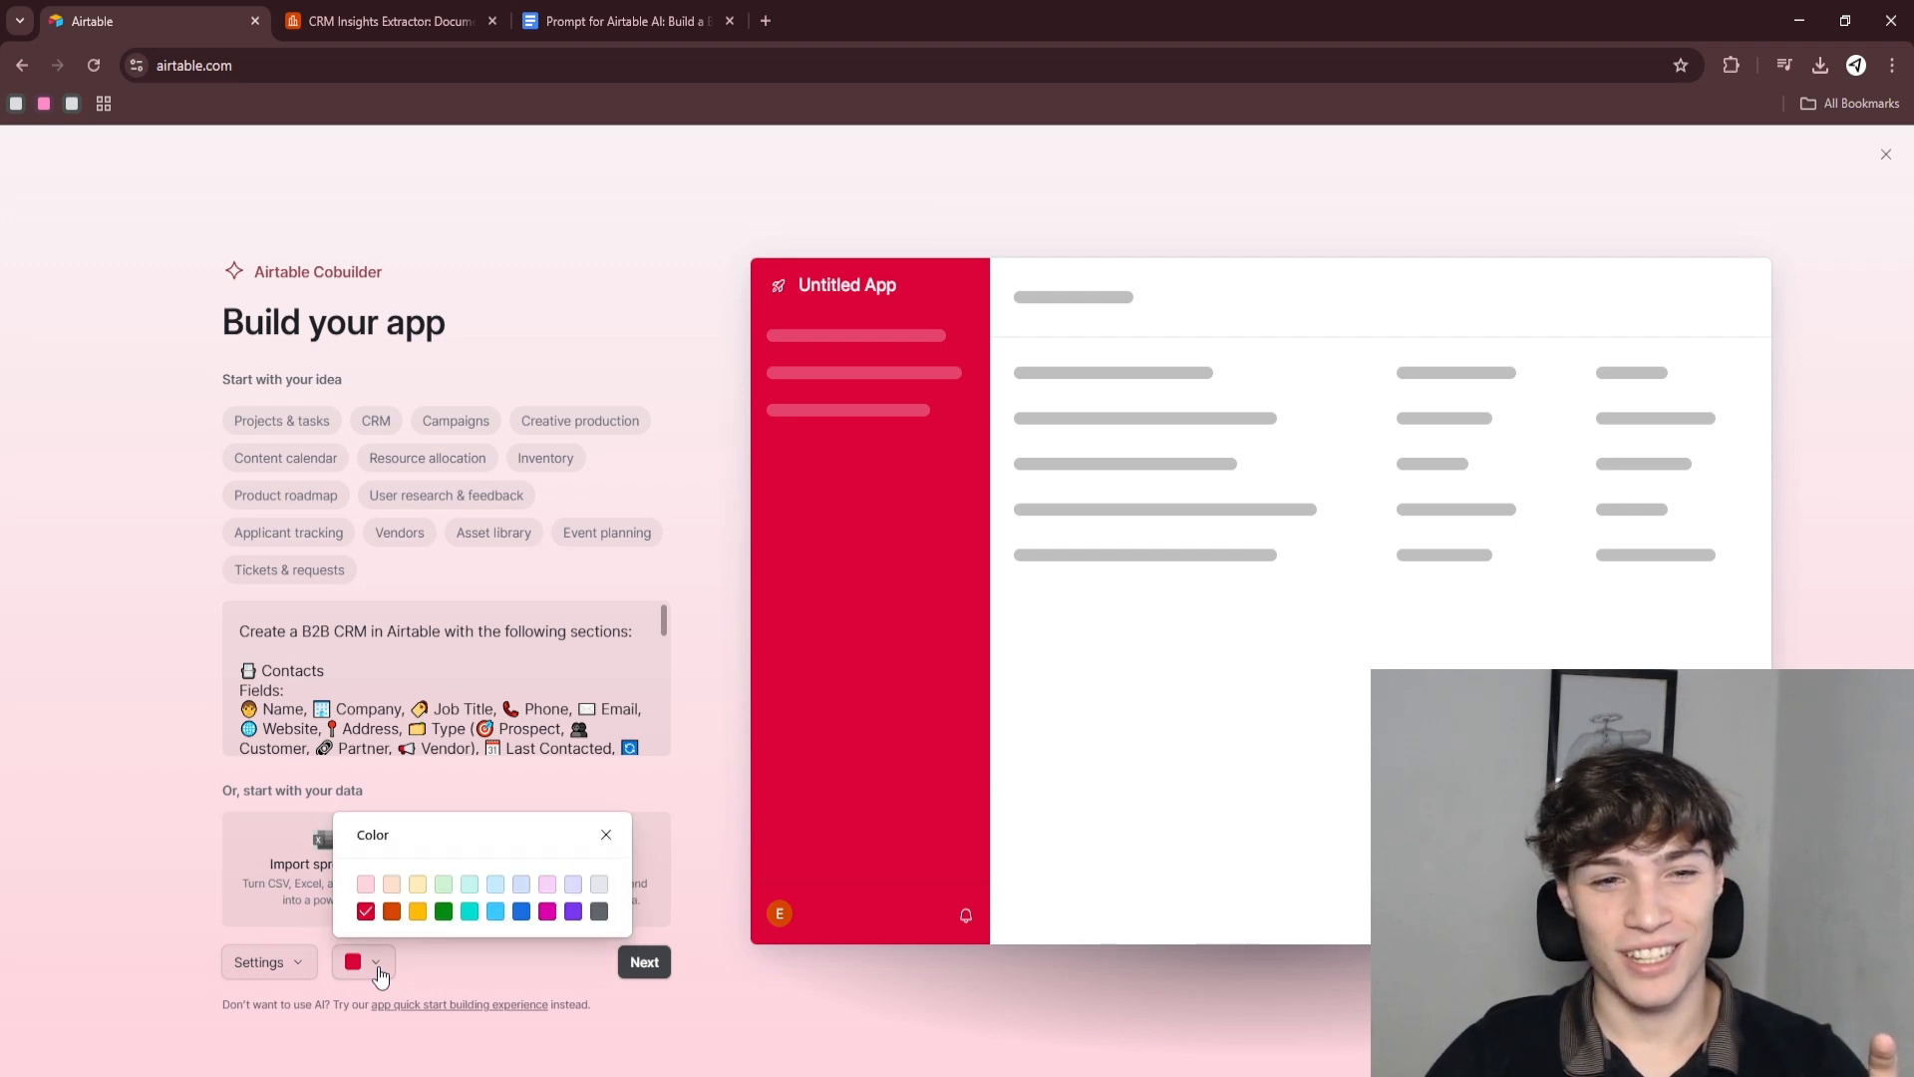
{"action": "left_click", "coordinate": [521, 911]}
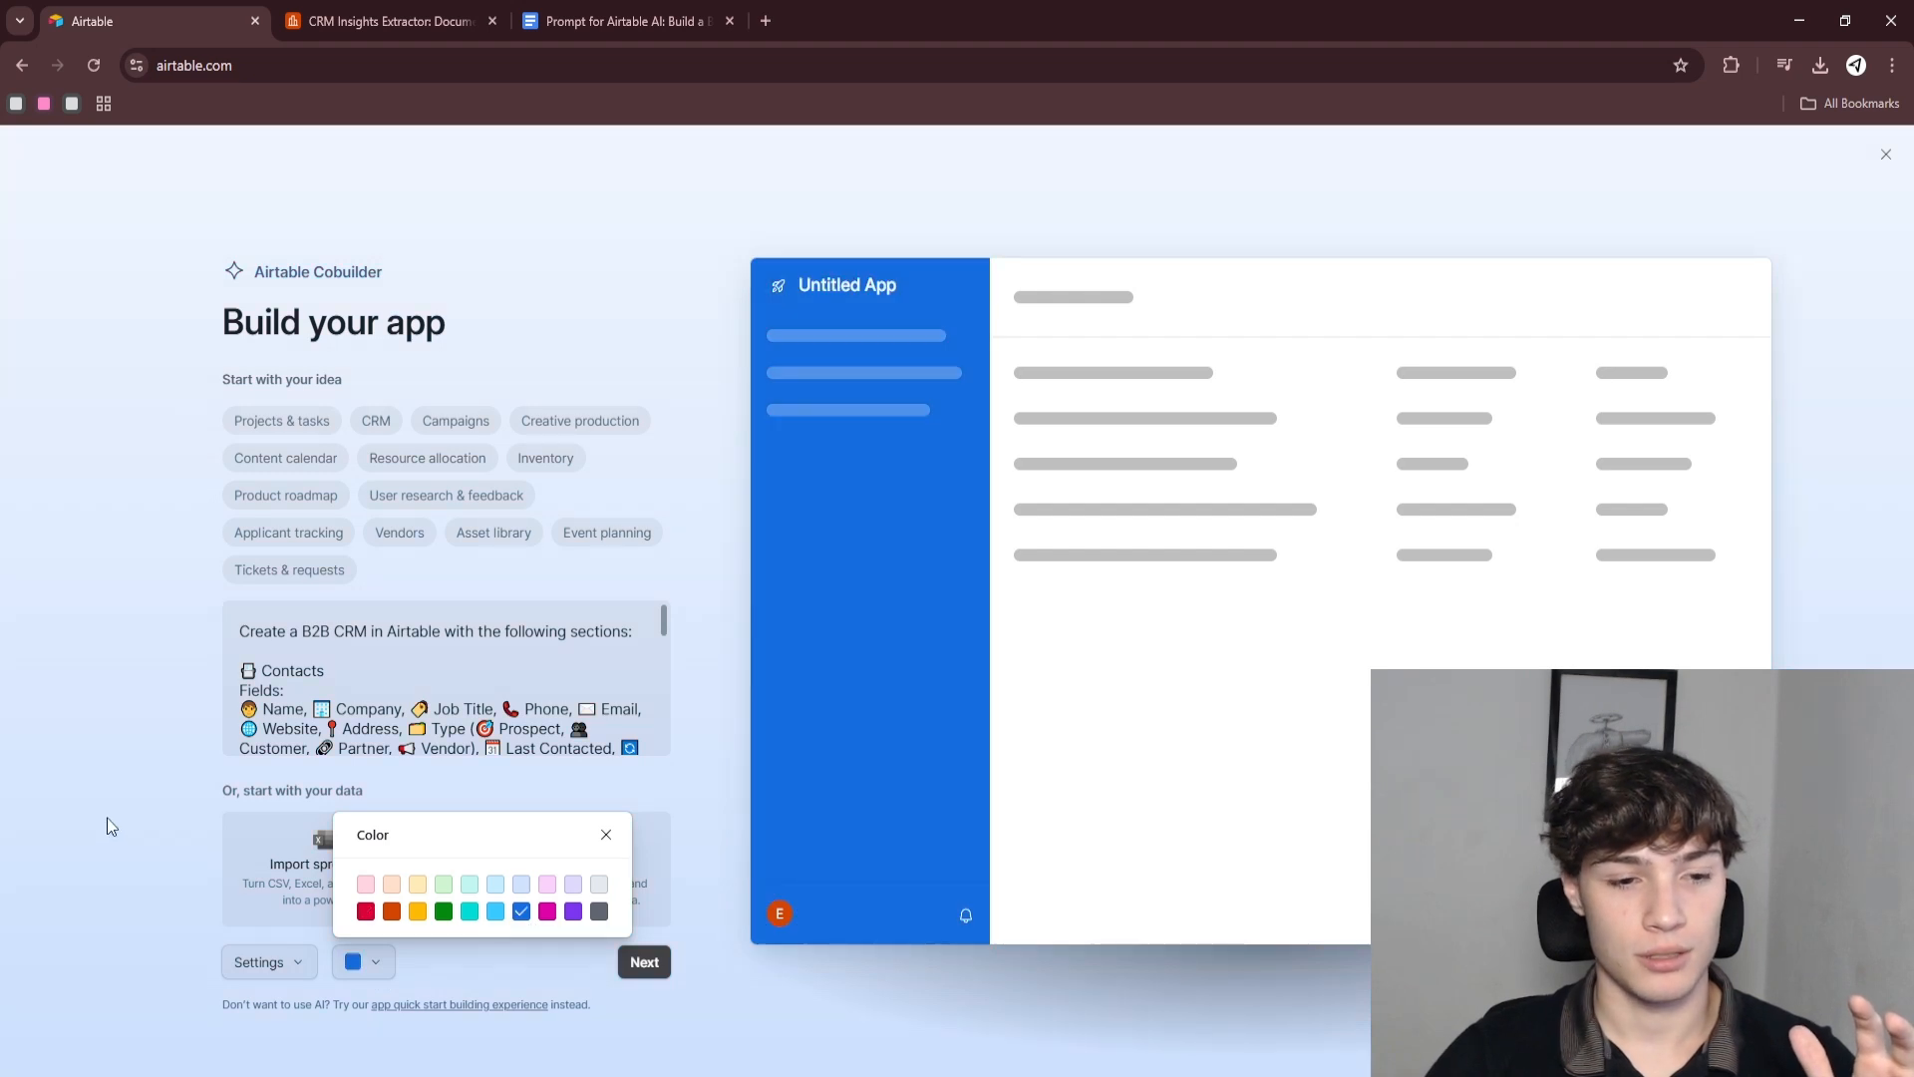
{"action": "left_click", "coordinate": [111, 826]}
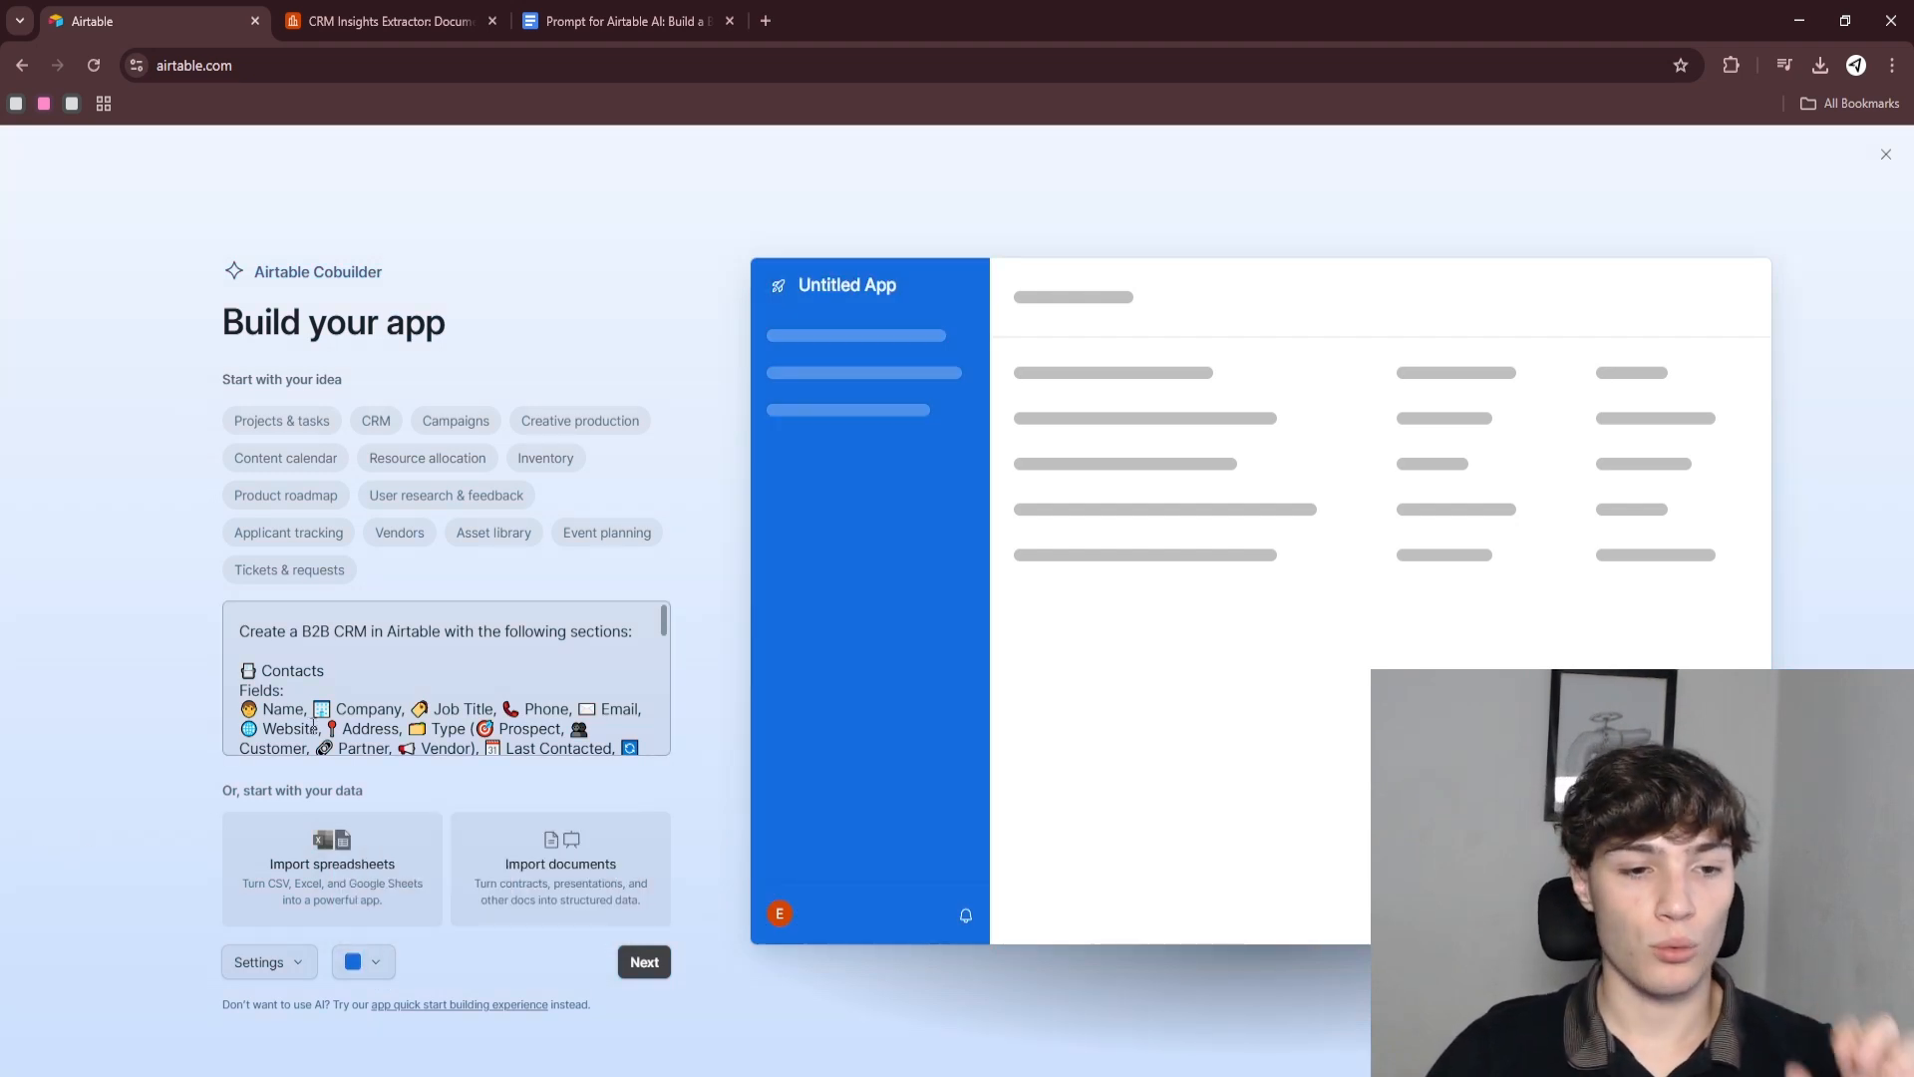
- Check the pasted prompt from start to end and generate the app from it
{"action": "scroll", "coordinate": [334, 706], "scroll_direction": "down", "scroll_amount": 15}
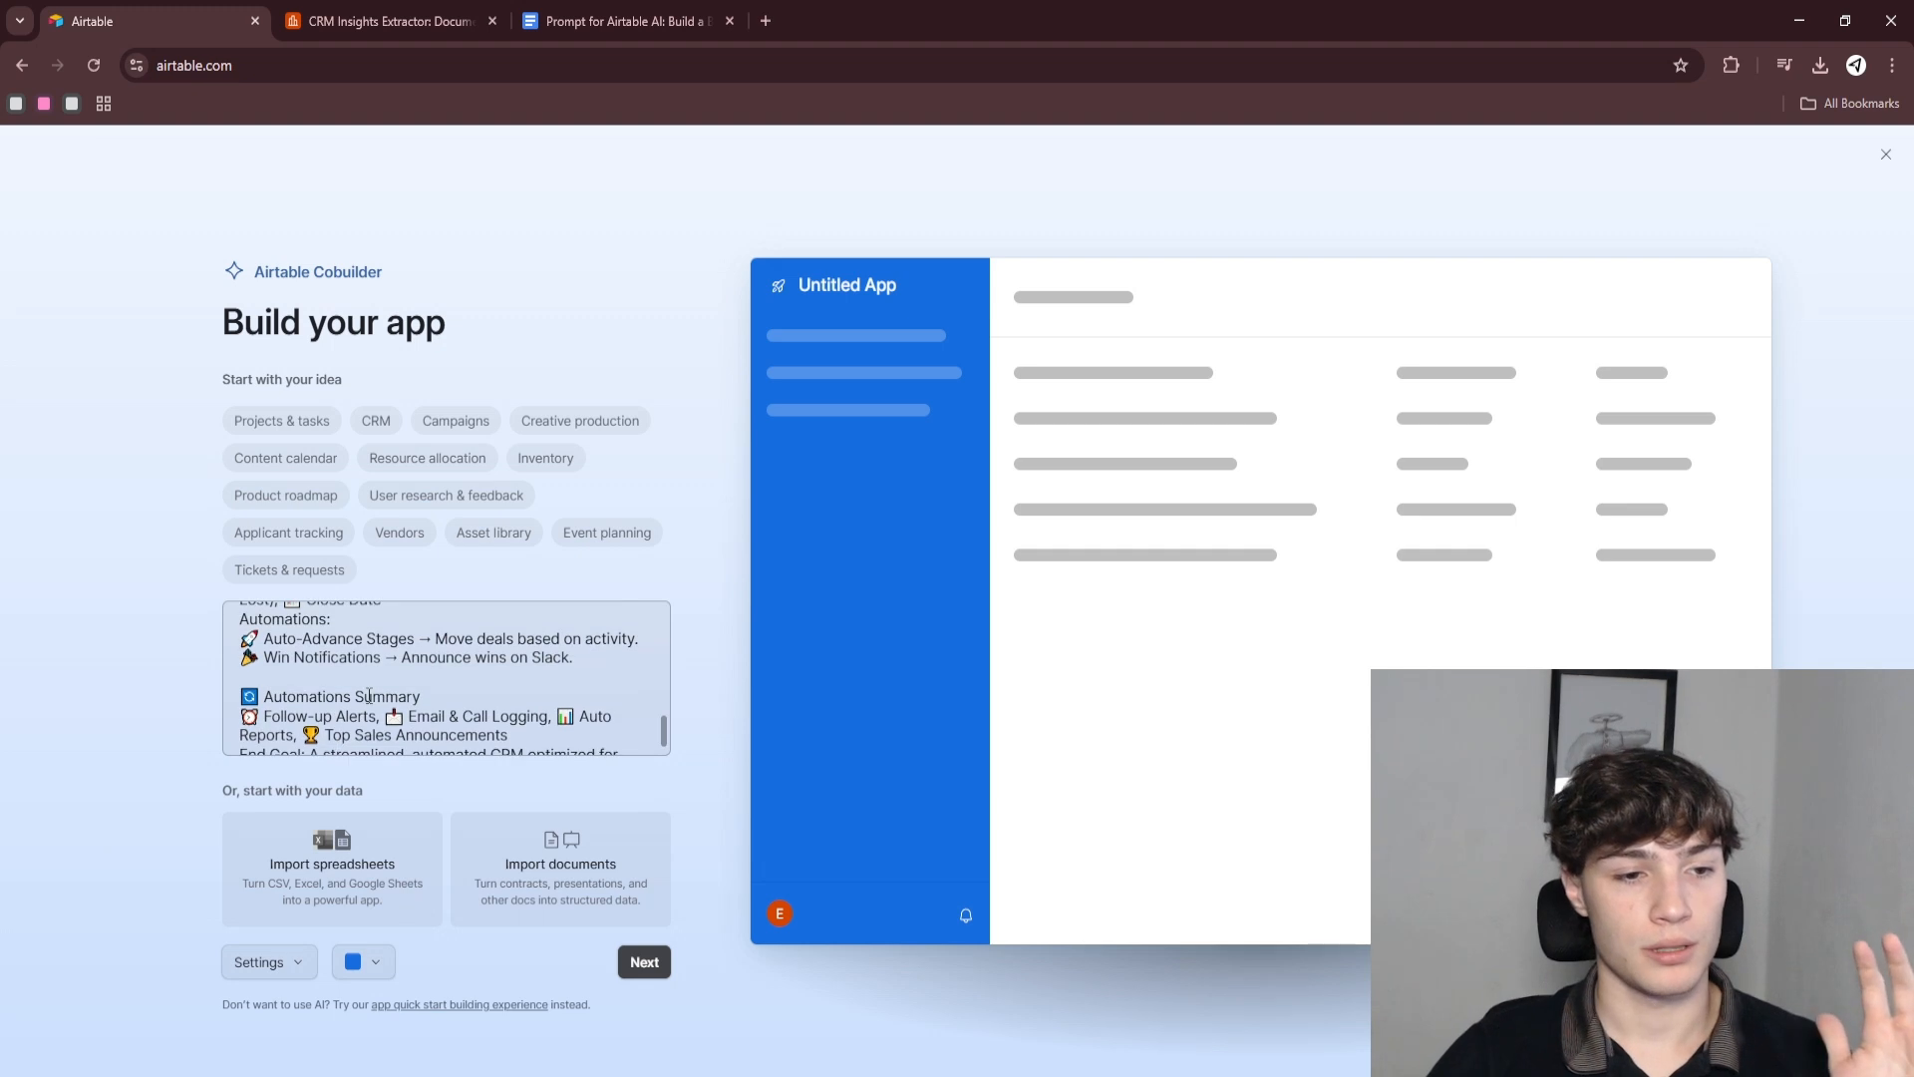
{"action": "scroll", "coordinate": [369, 694], "scroll_direction": "up", "scroll_amount": 15}
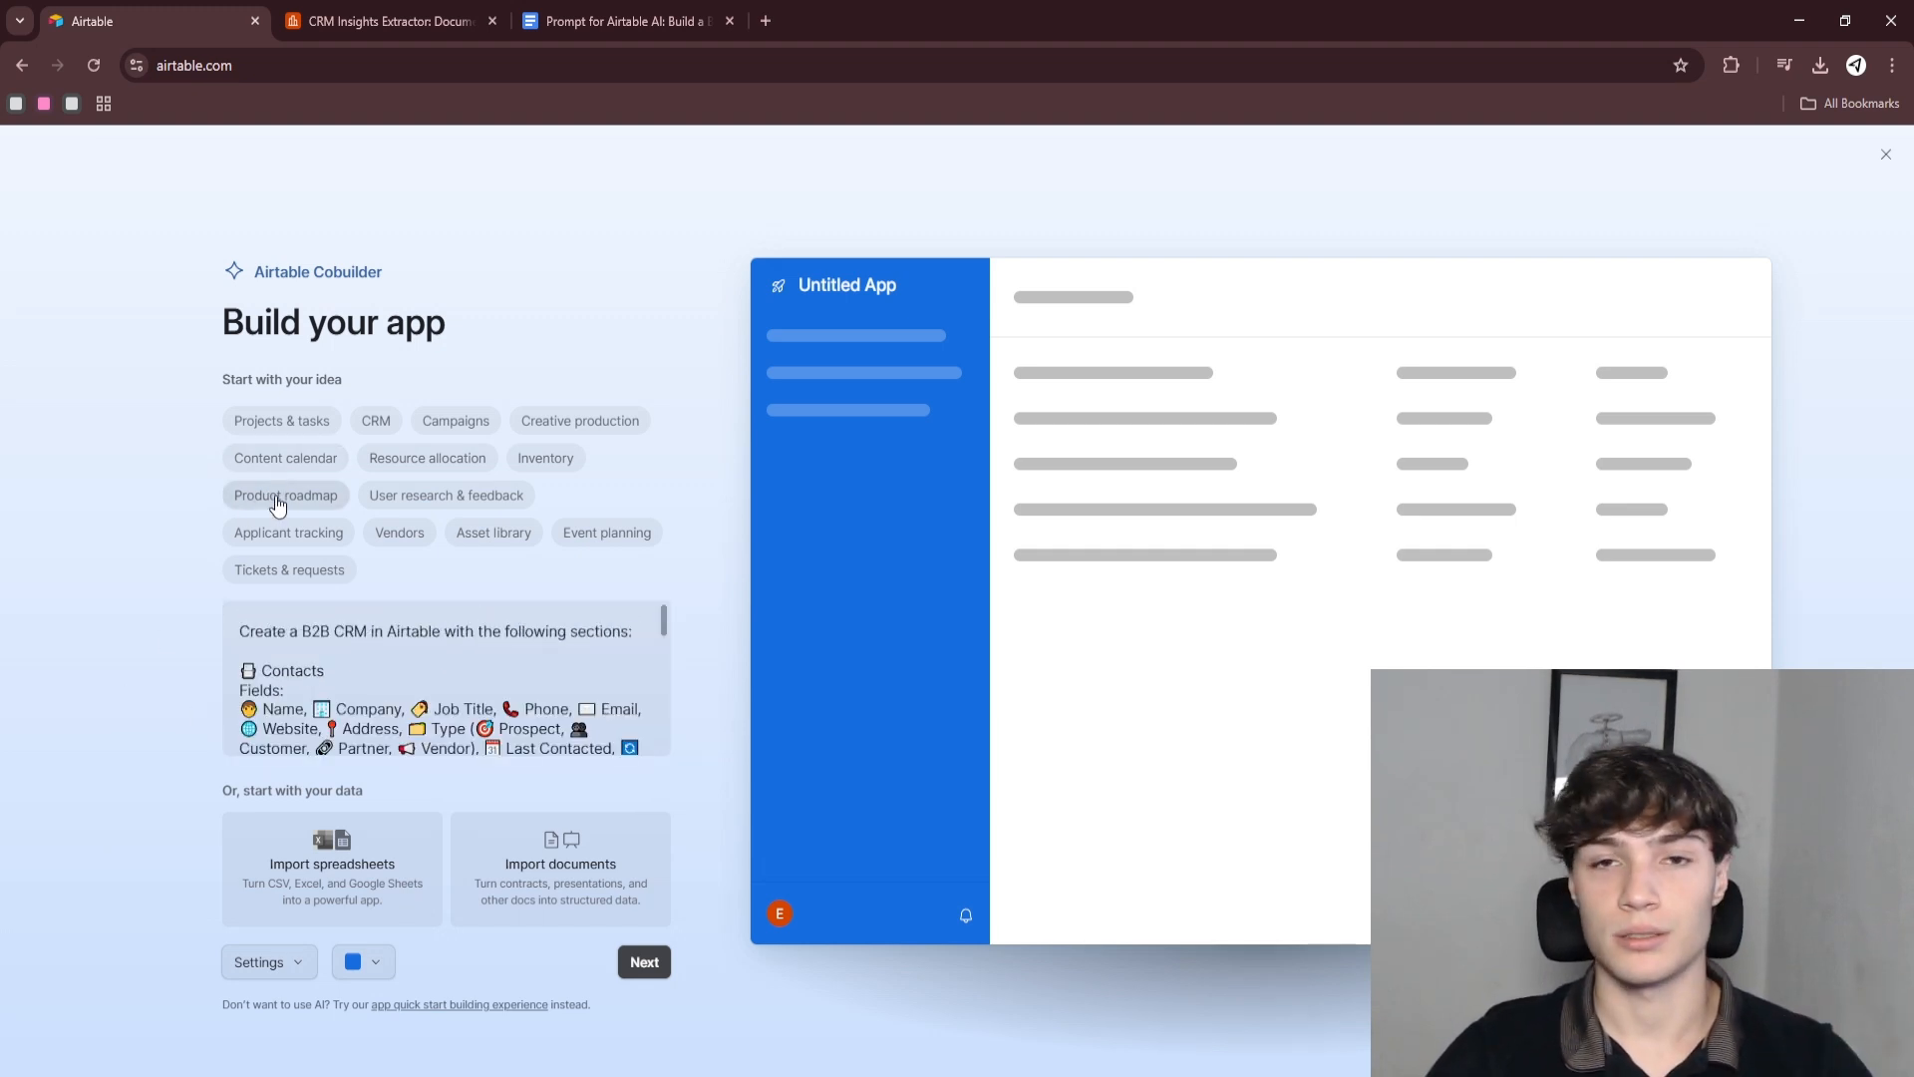
{"action": "left_click", "coordinate": [643, 963]}
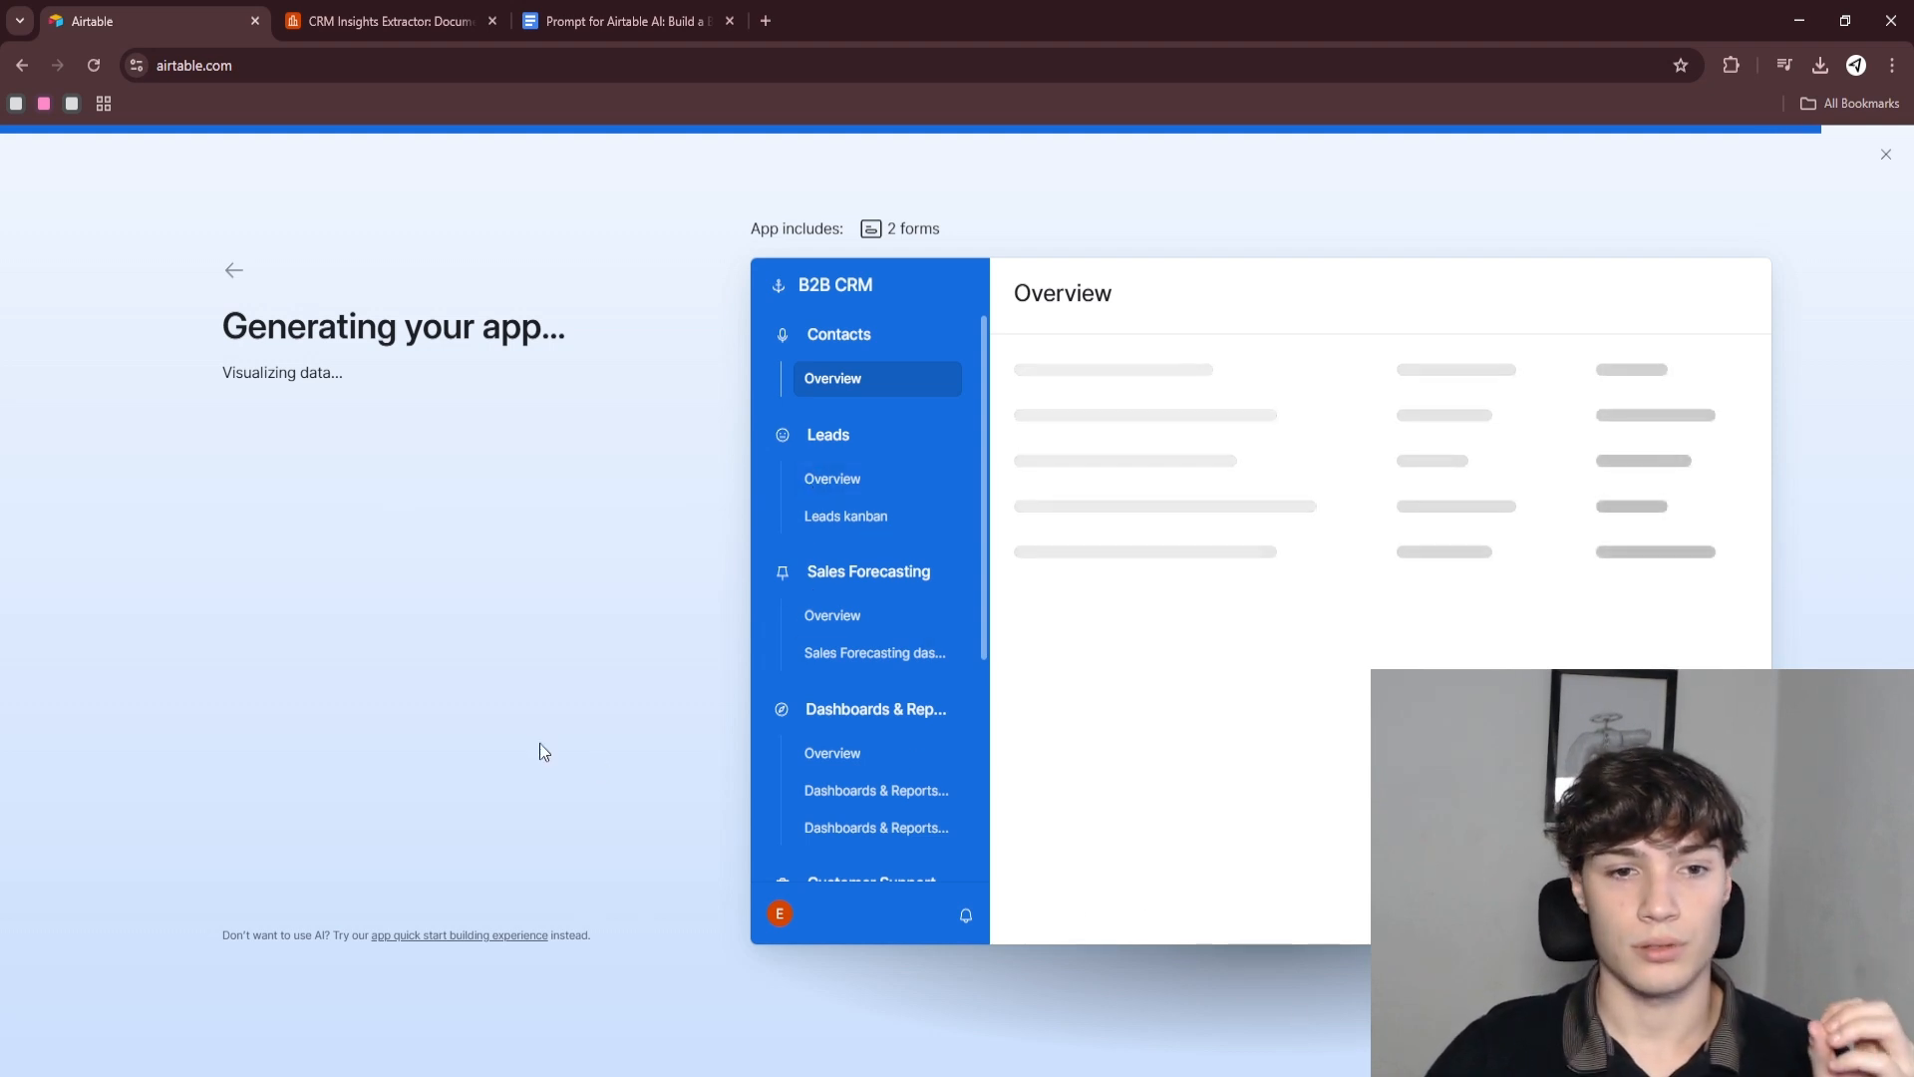
{"action": "scroll", "coordinate": [825, 611], "scroll_direction": "down", "scroll_amount": 3}
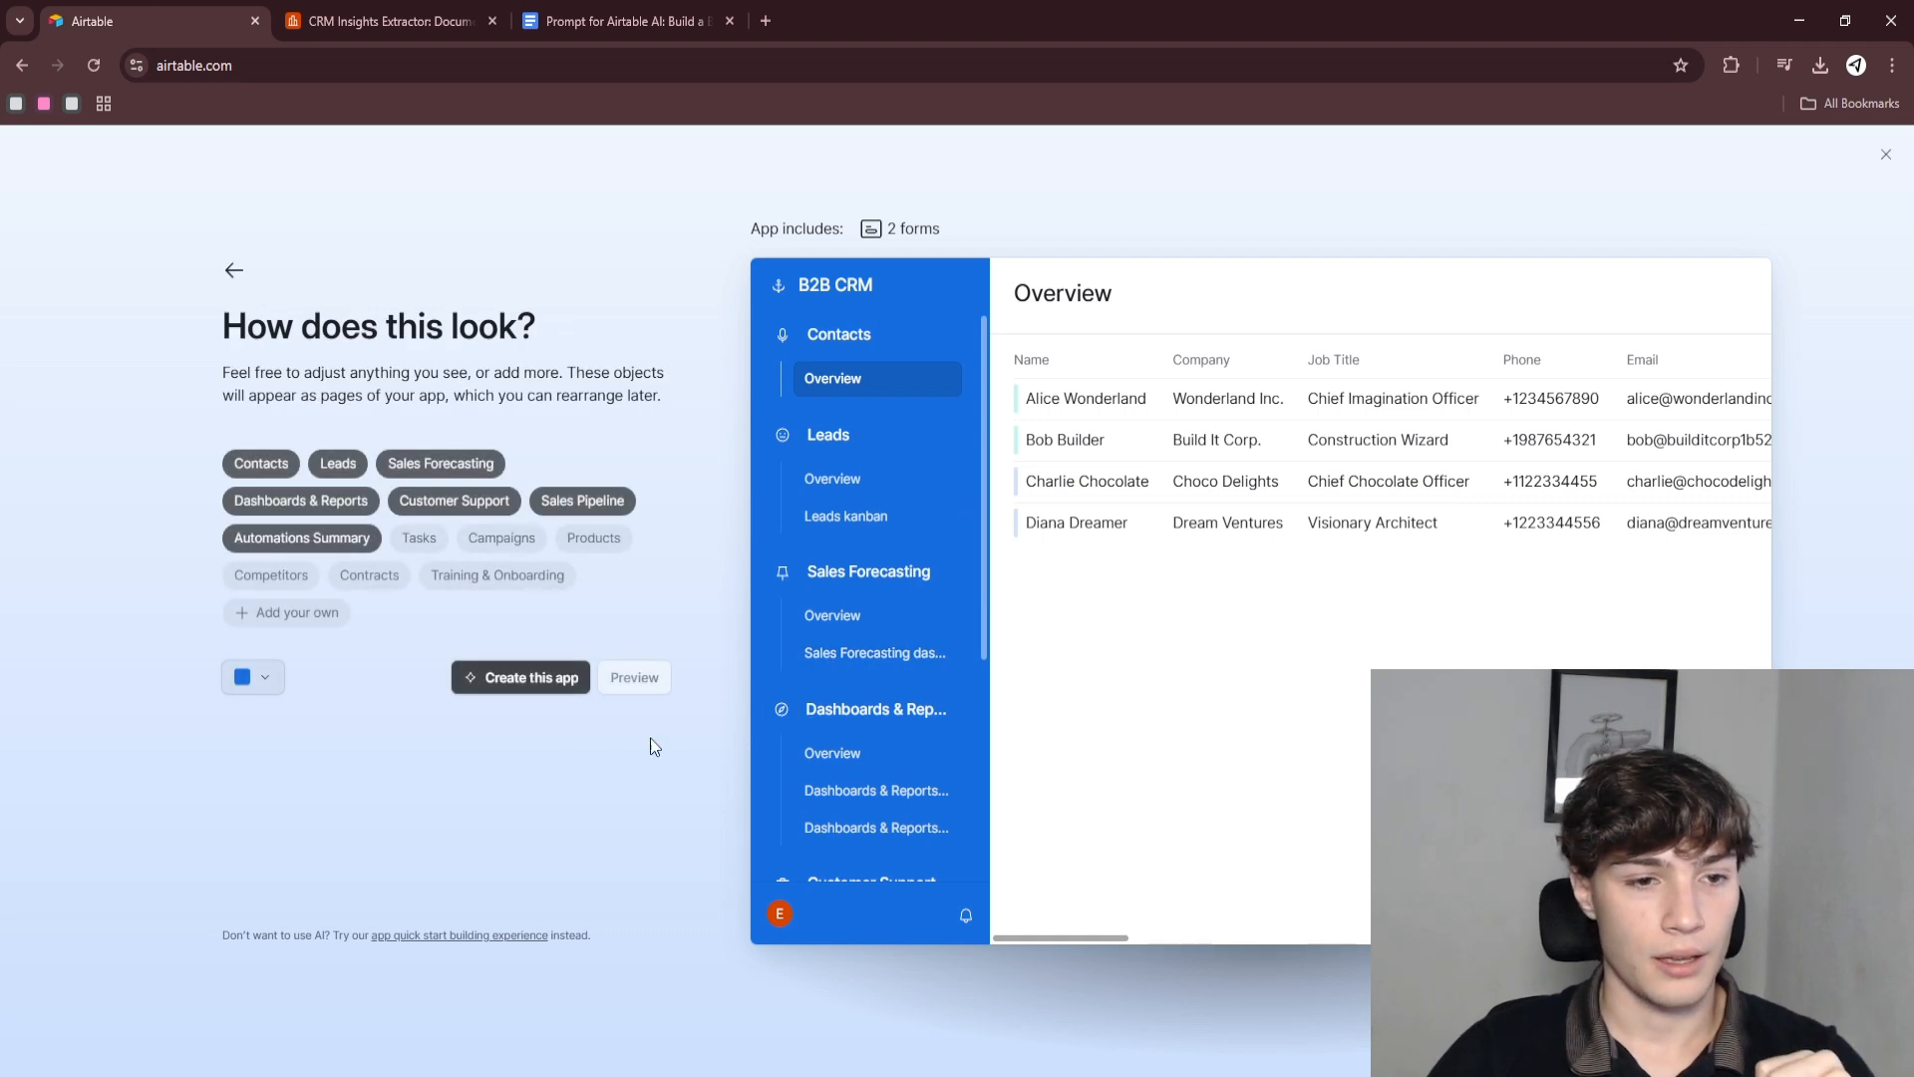
- Add Tasks and Training & Onboarding to the app's objects and regenerate the preview
{"action": "left_click", "coordinate": [414, 559]}
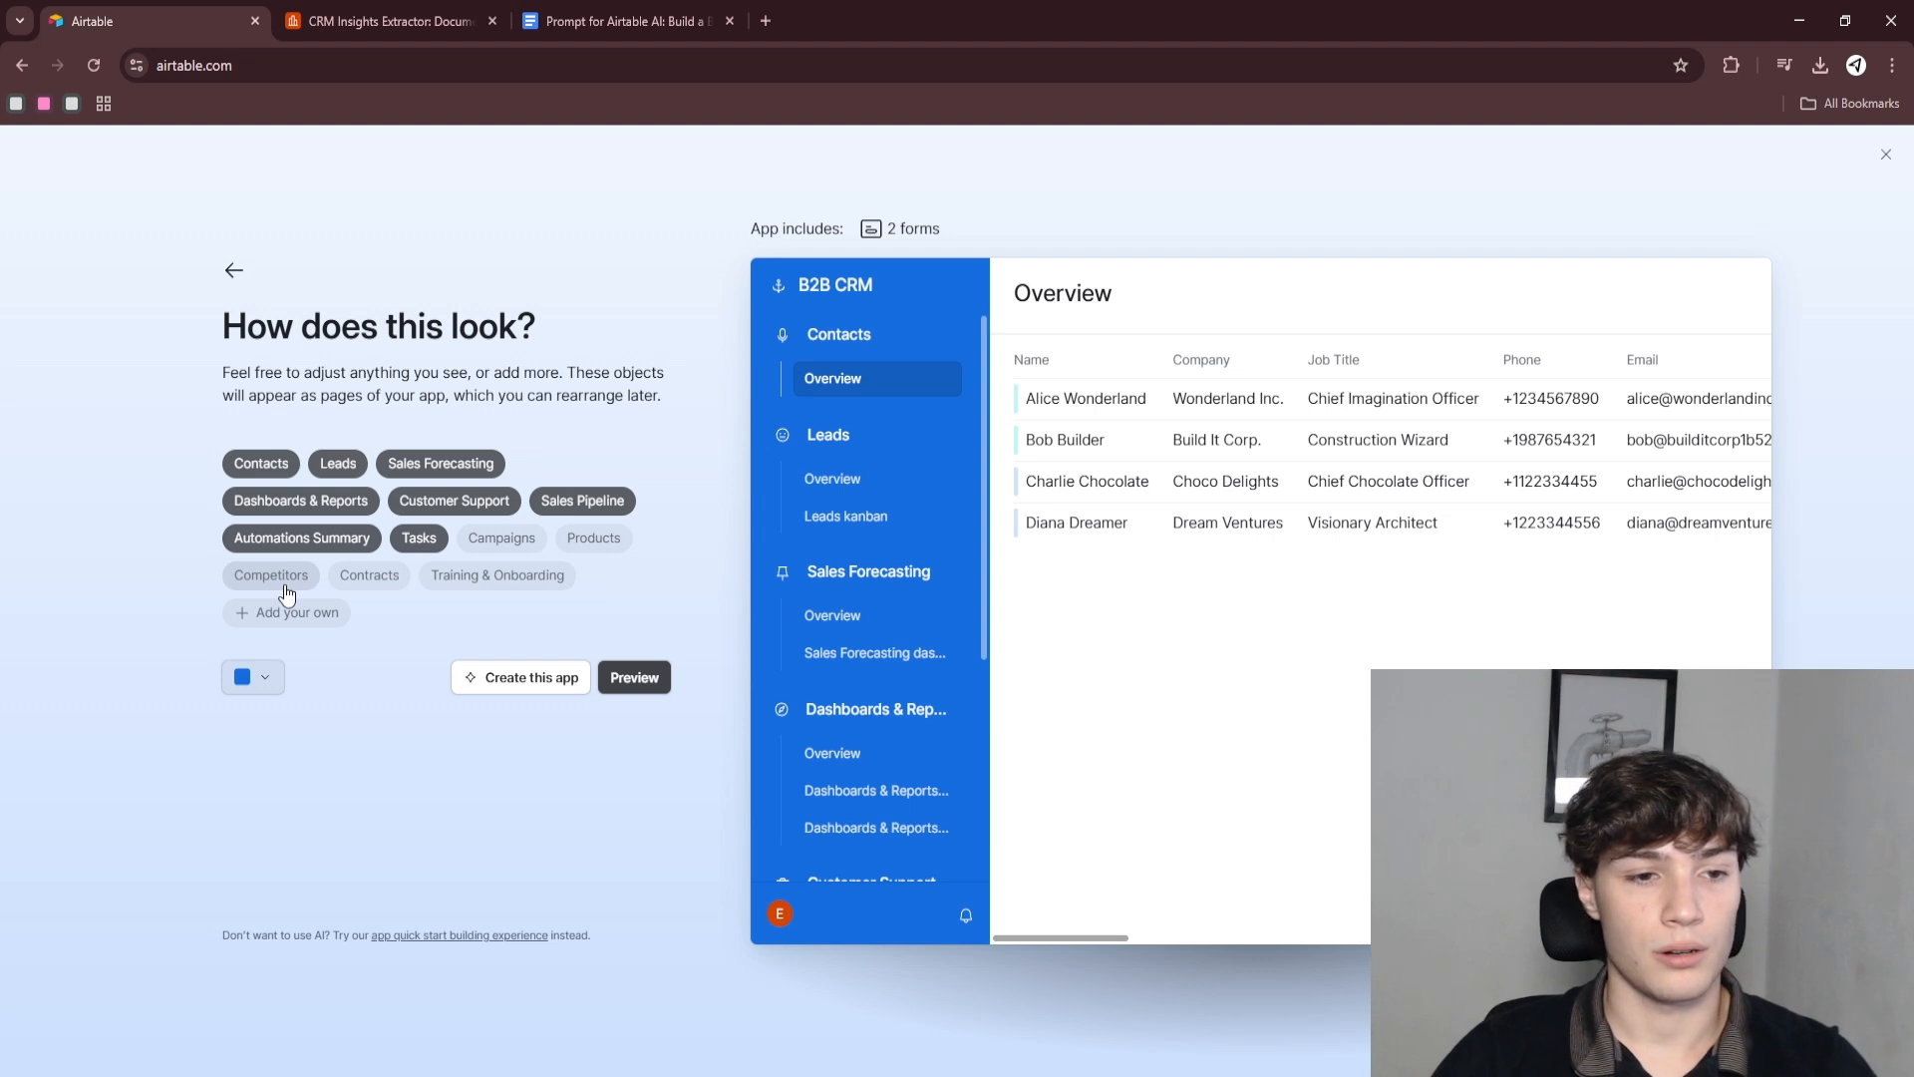
{"action": "left_click", "coordinate": [496, 588]}
{"action": "left_click", "coordinate": [642, 677]}
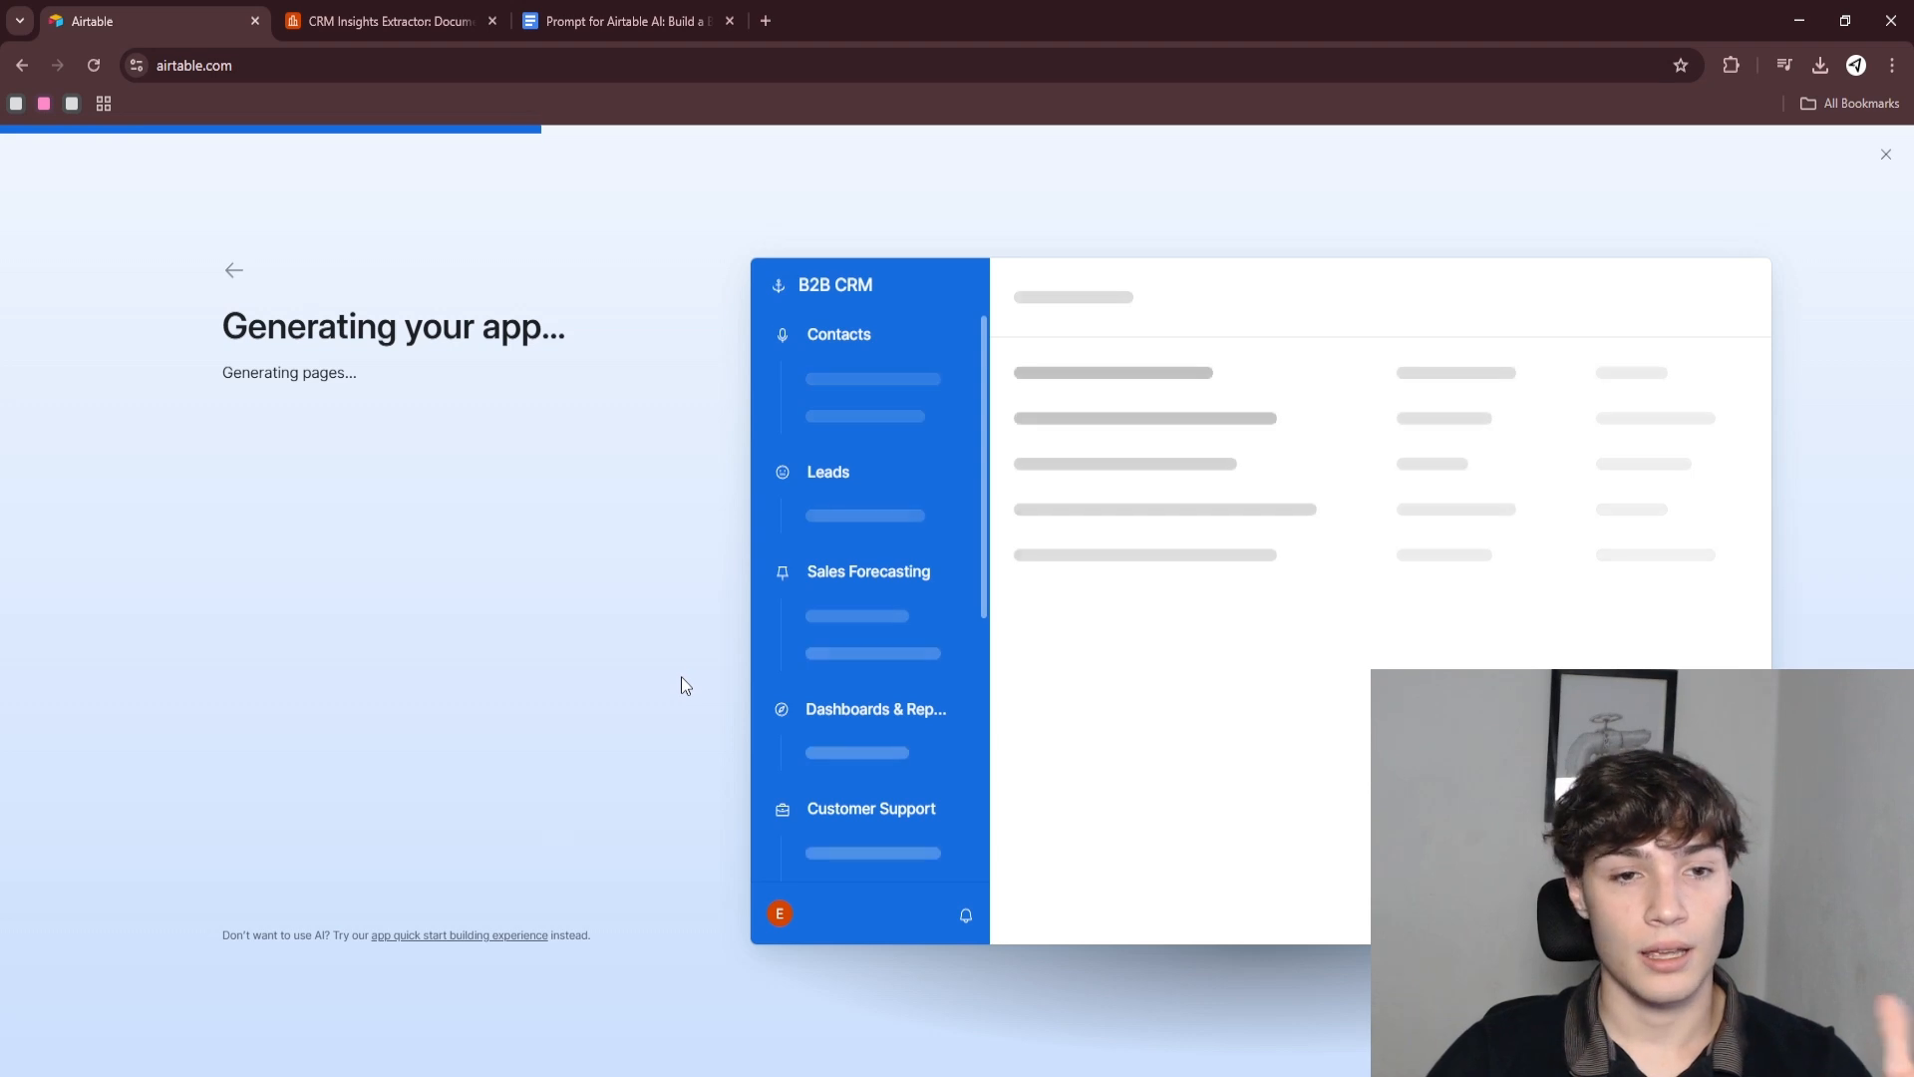
{"action": "scroll", "coordinate": [887, 624], "scroll_direction": "down", "scroll_amount": 5}
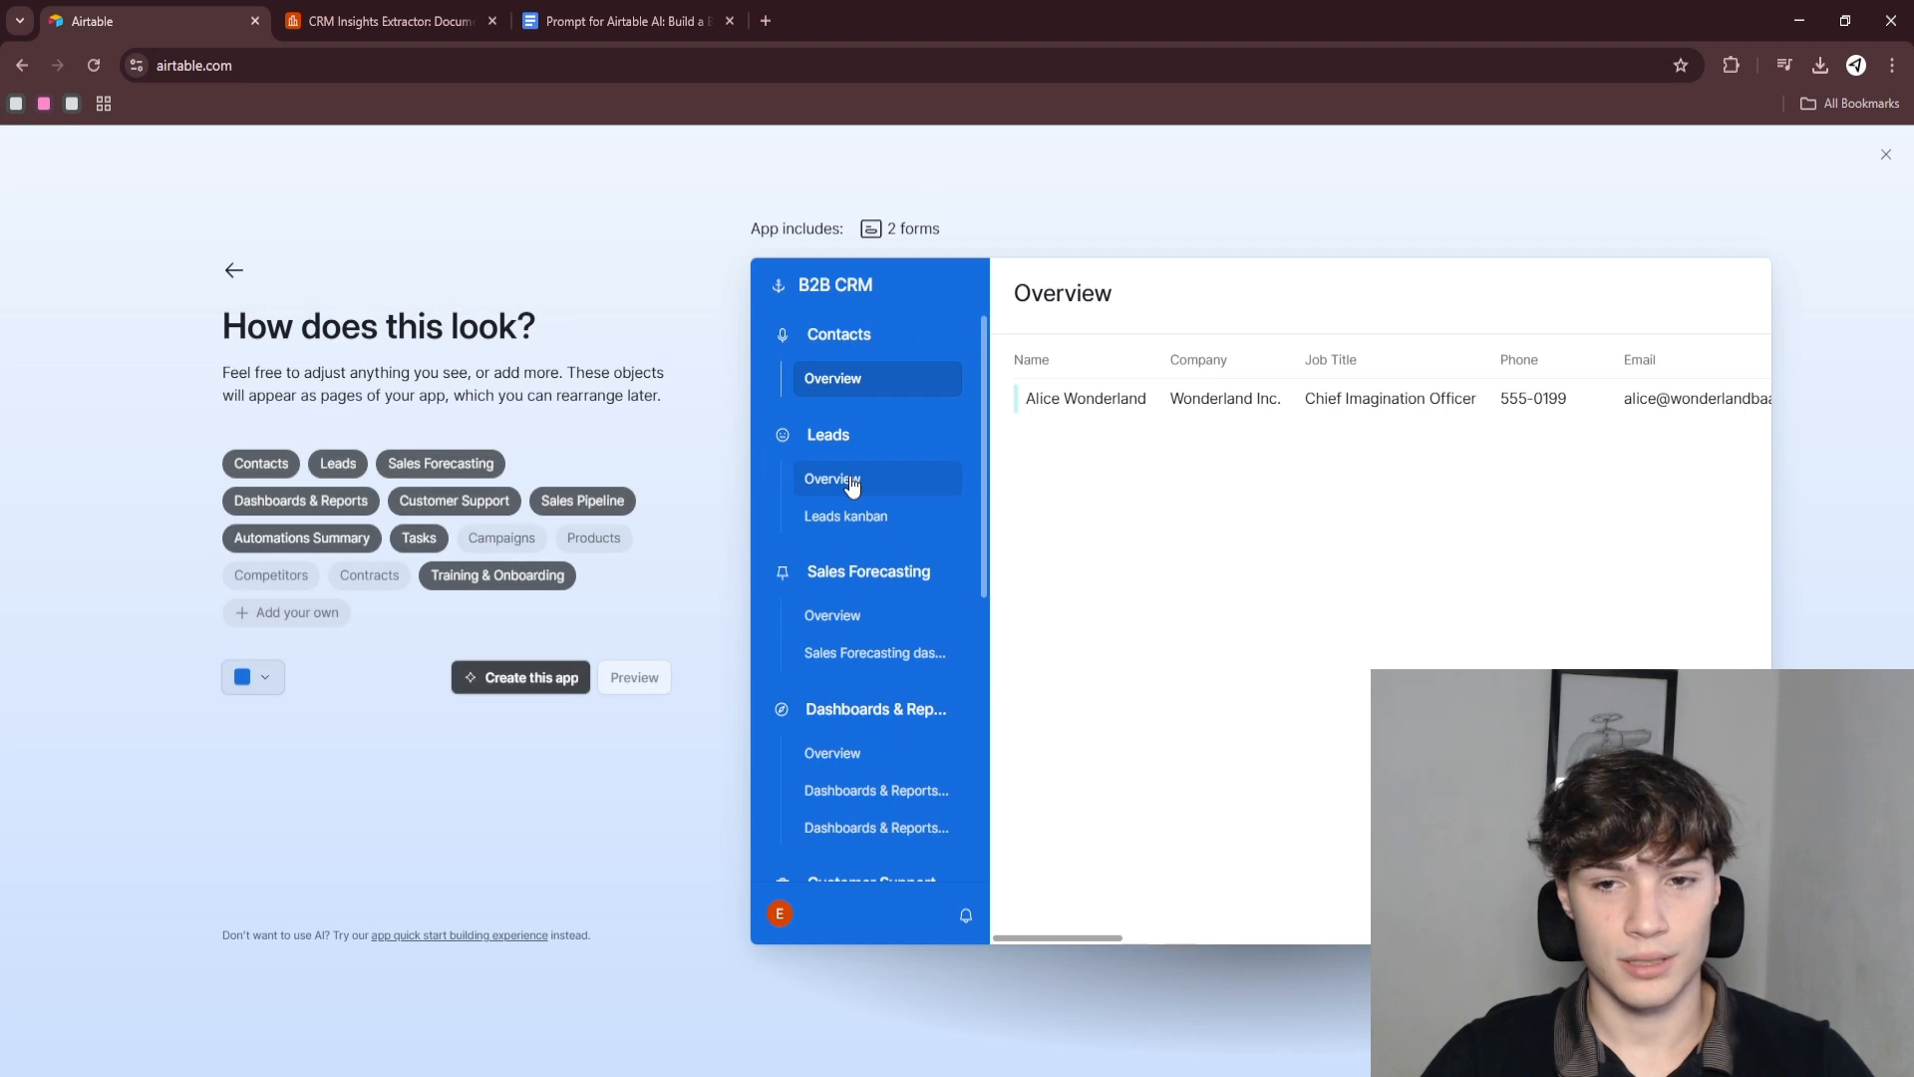
- Examine the preview's Leads, Sales Forecasting and Dashboards & Reports pages and the remaining page list
{"action": "left_click", "coordinate": [851, 483]}
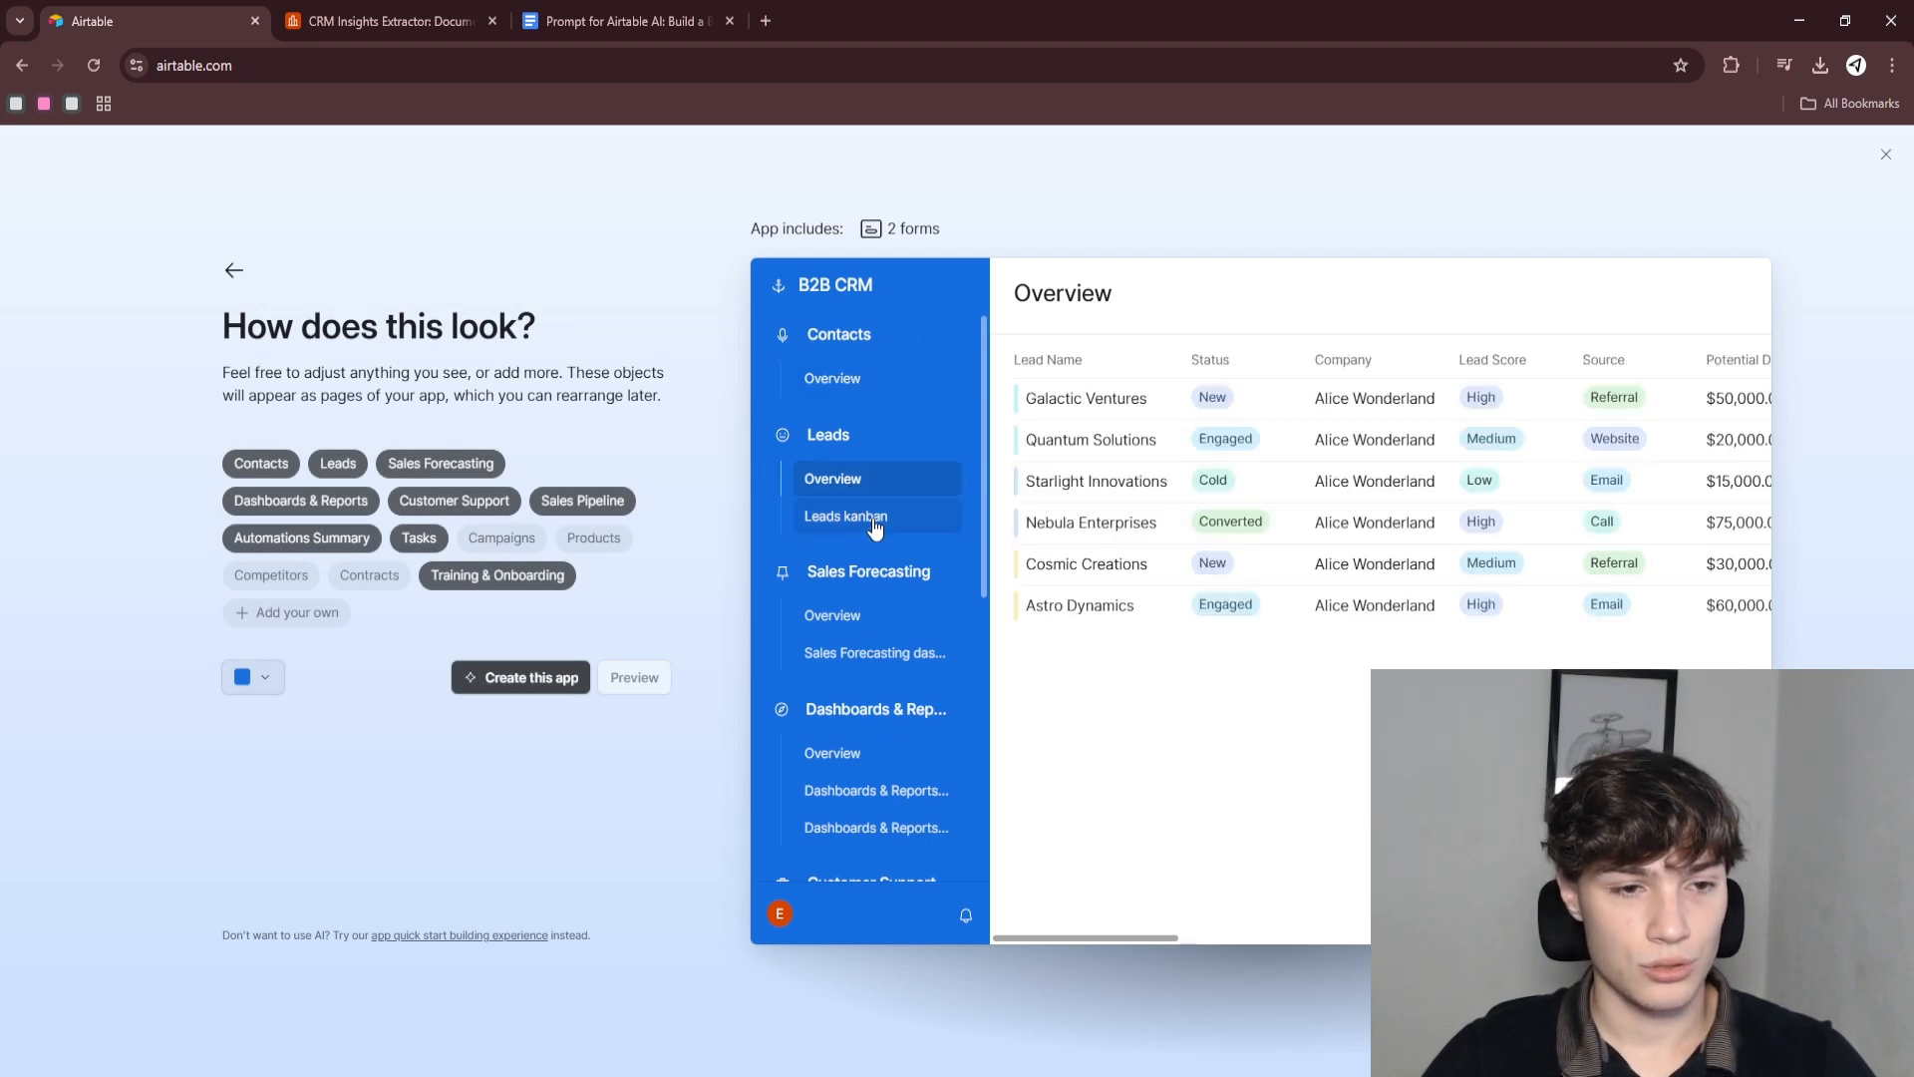
{"action": "left_click", "coordinate": [875, 521]}
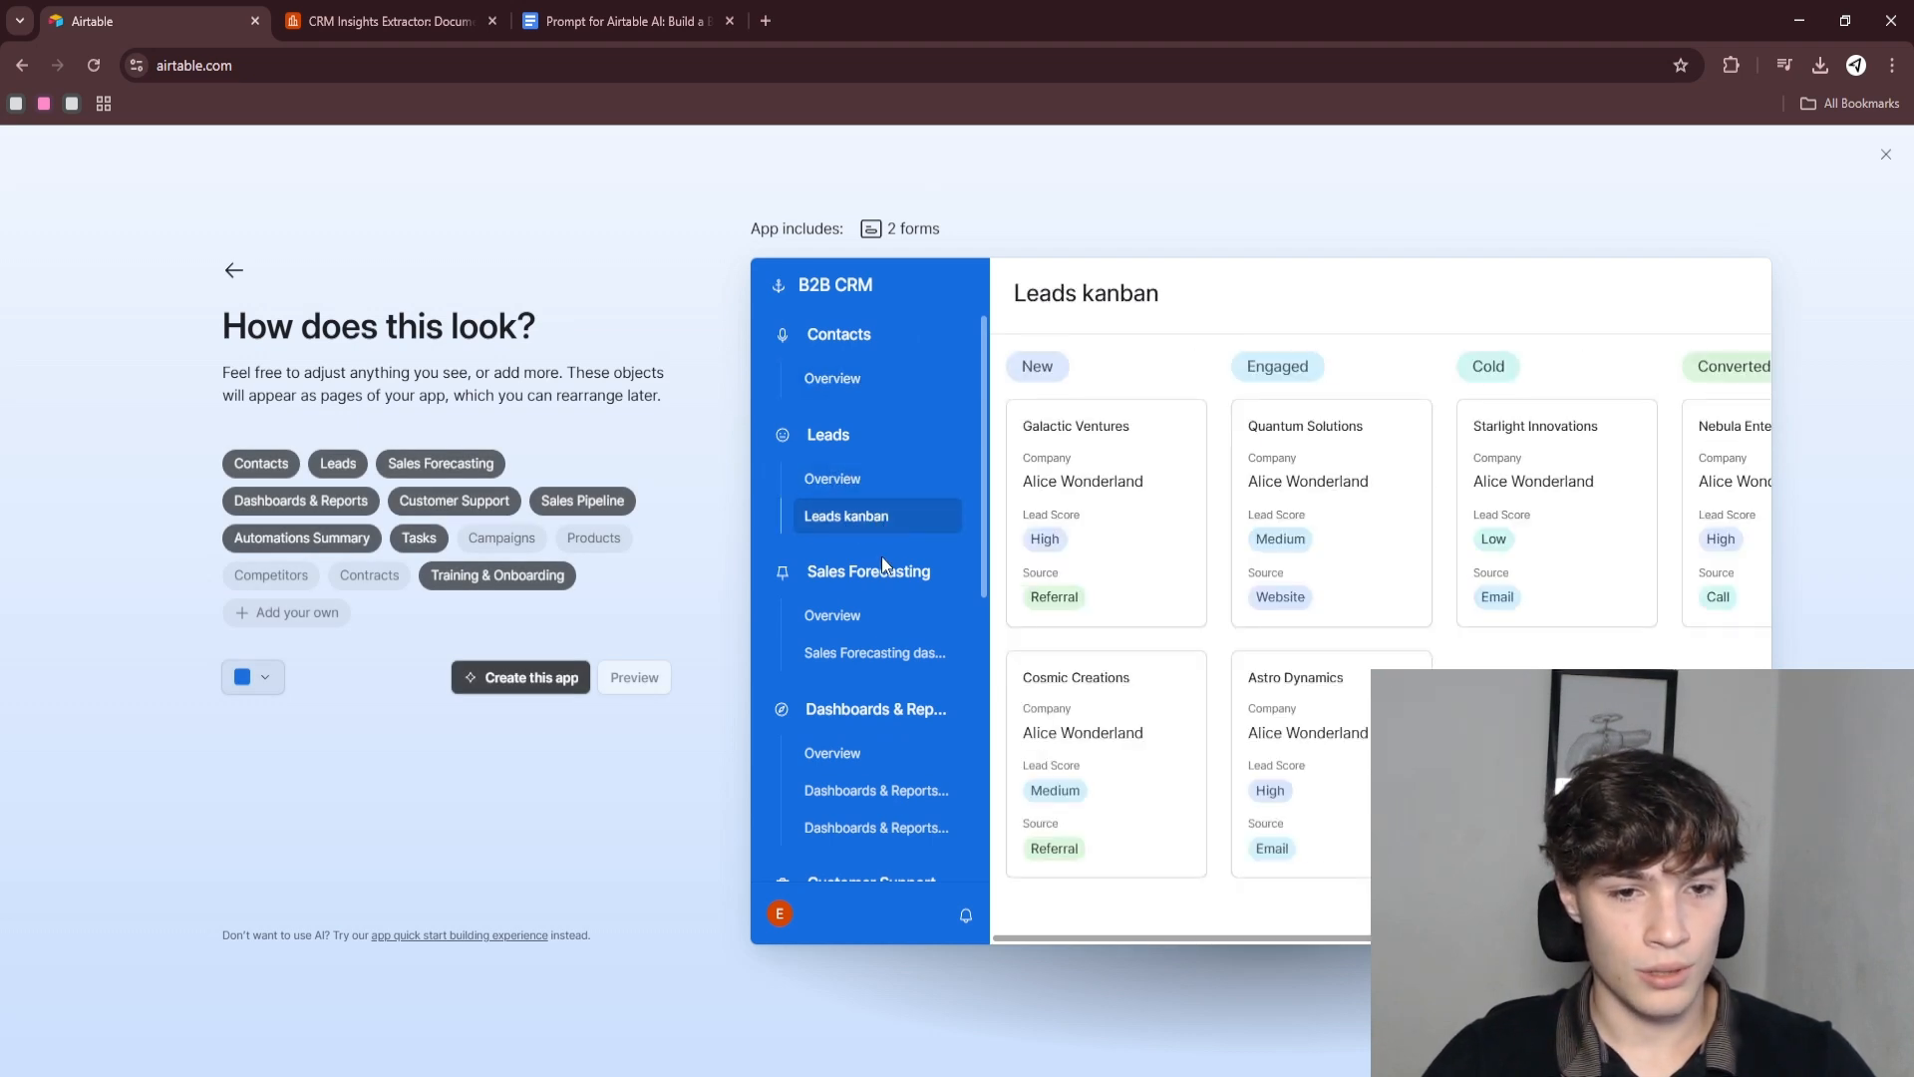
{"action": "left_click", "coordinate": [882, 621]}
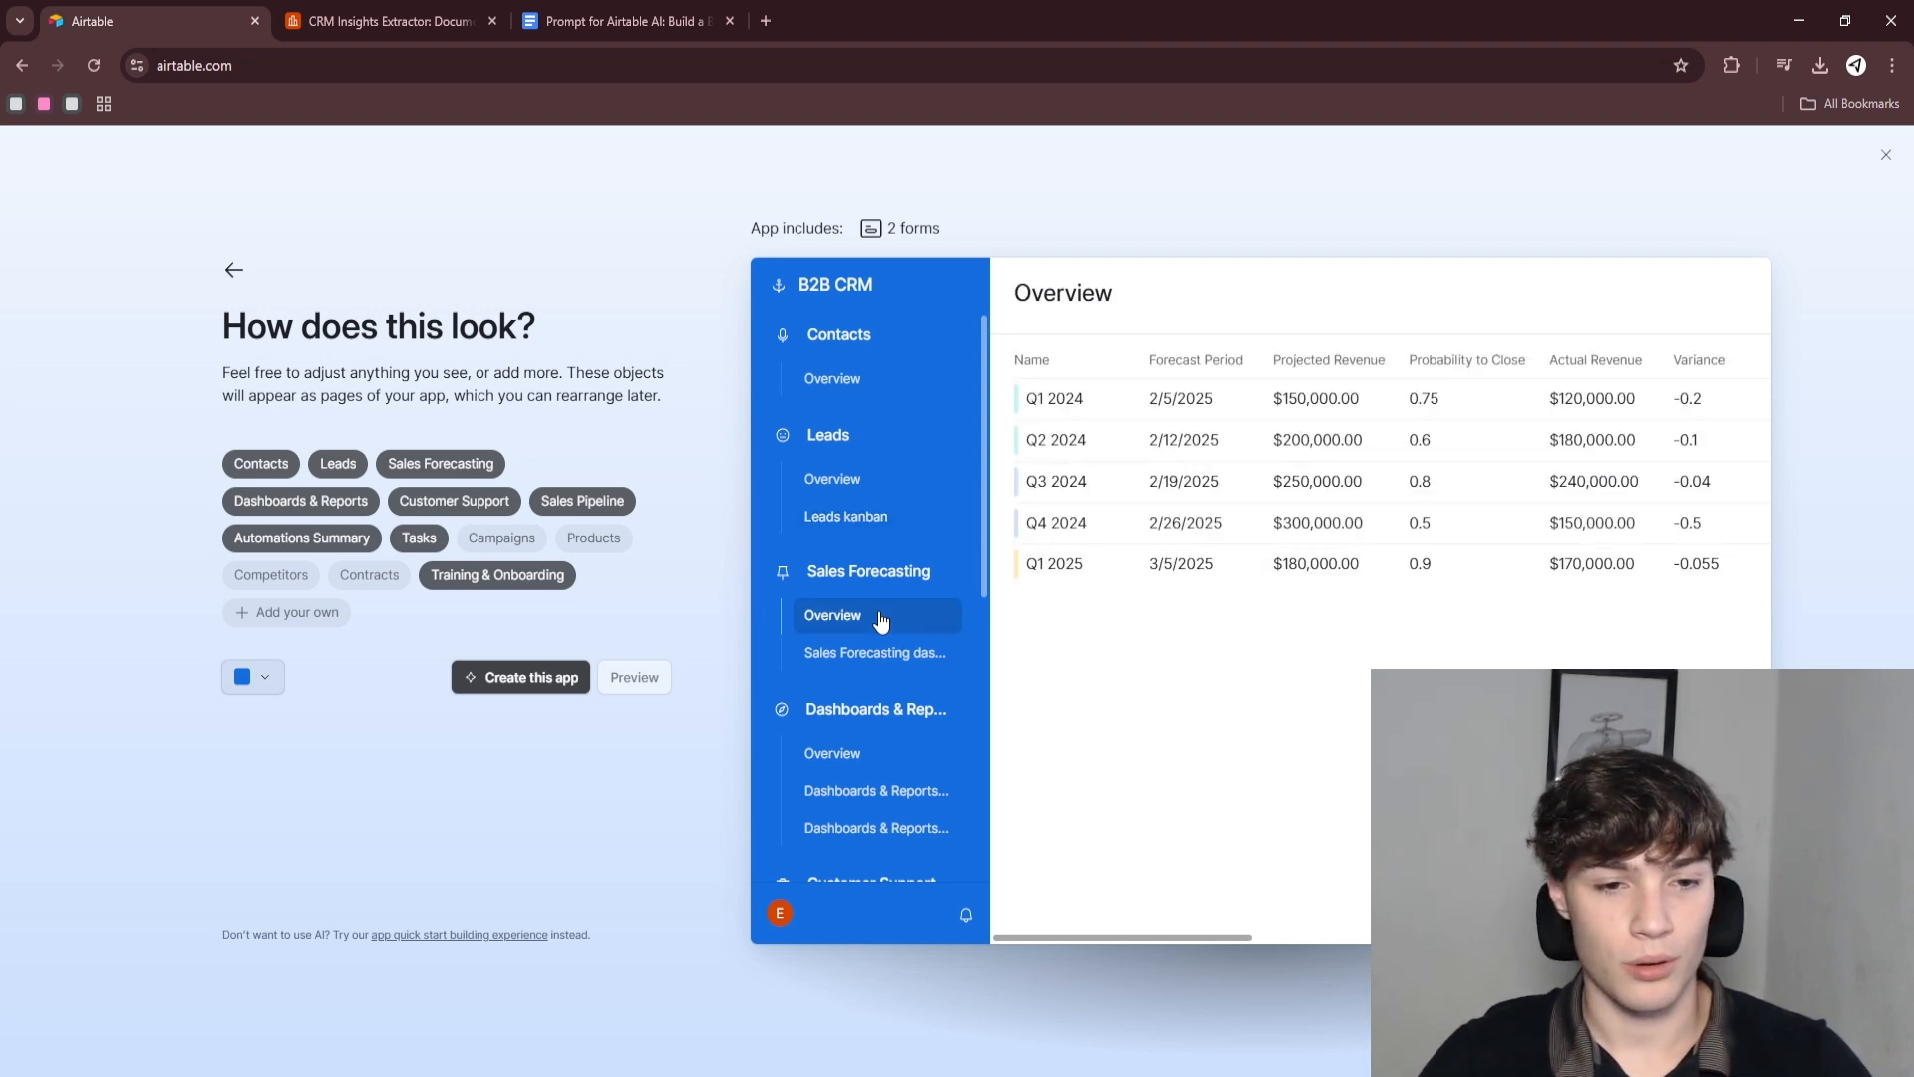
{"action": "left_click", "coordinate": [838, 662]}
{"action": "left_click", "coordinate": [834, 753]}
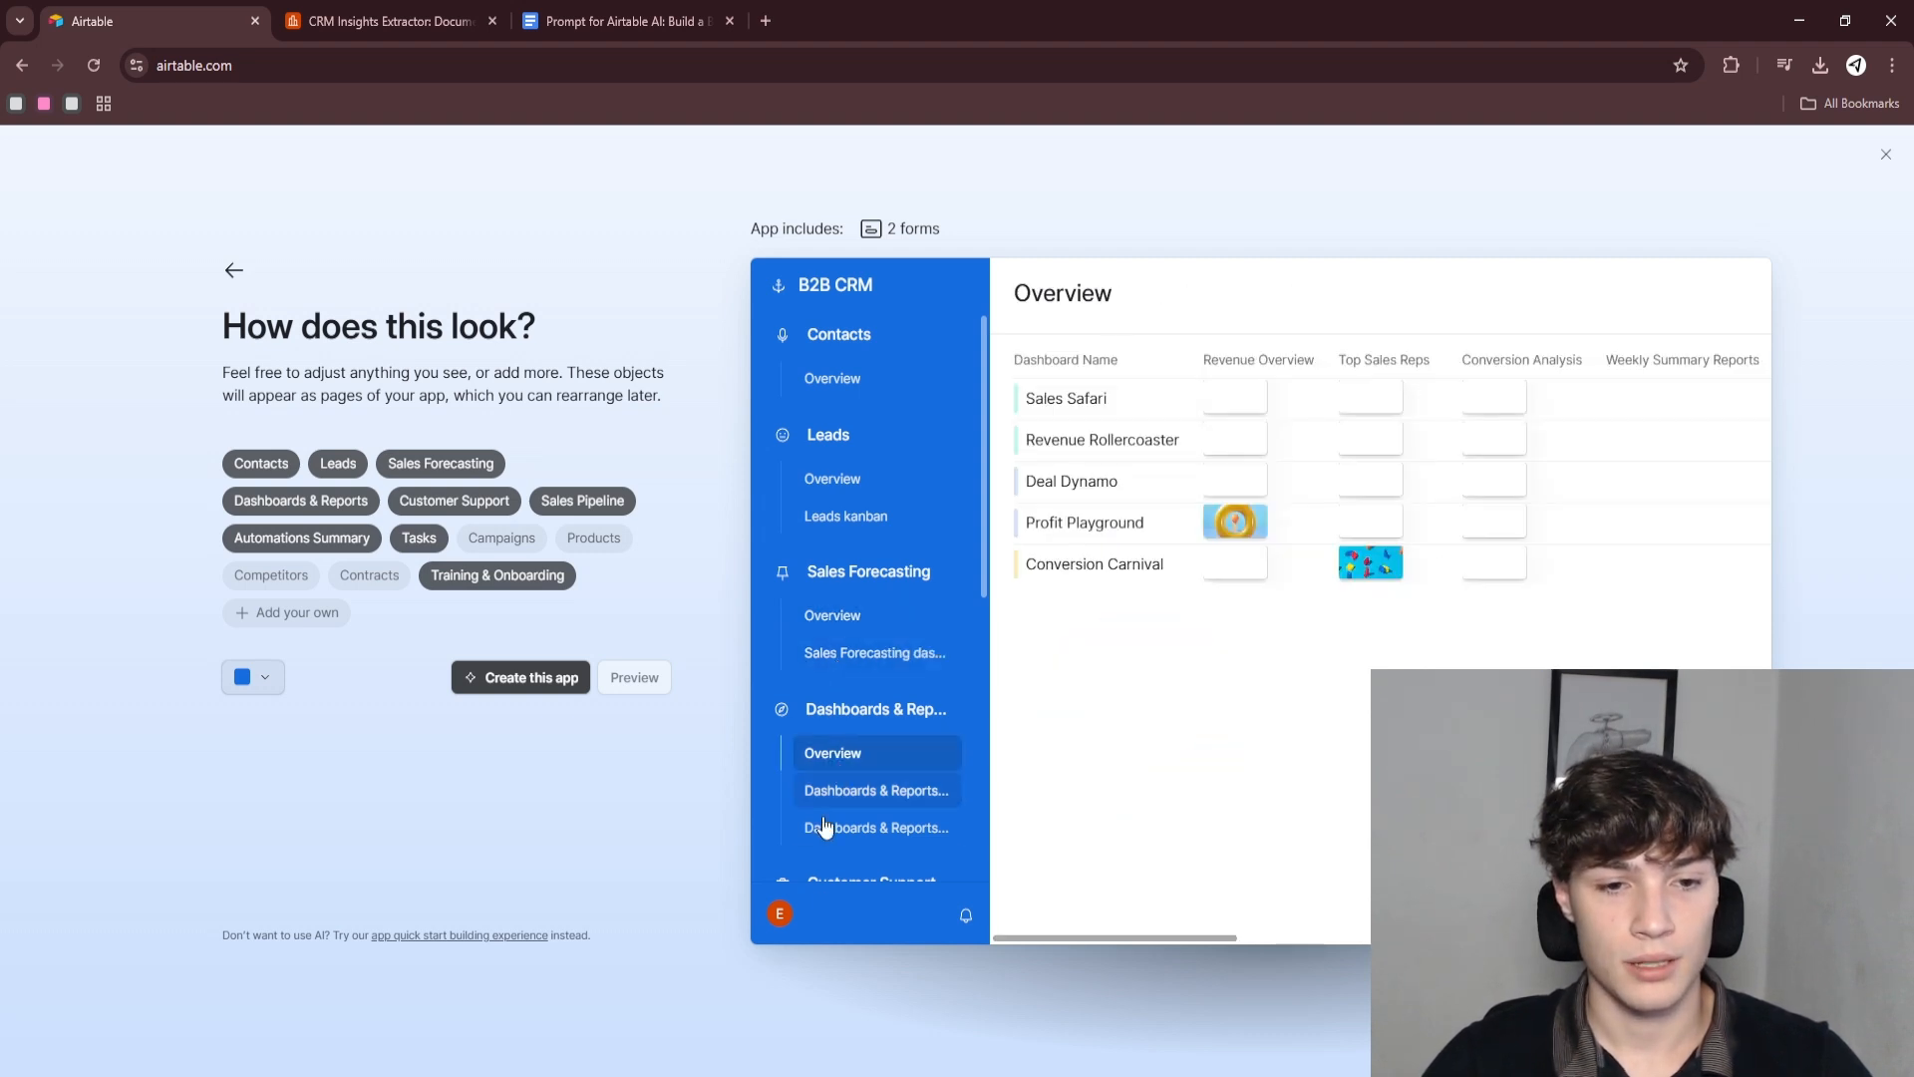
{"action": "left_click", "coordinate": [892, 791]}
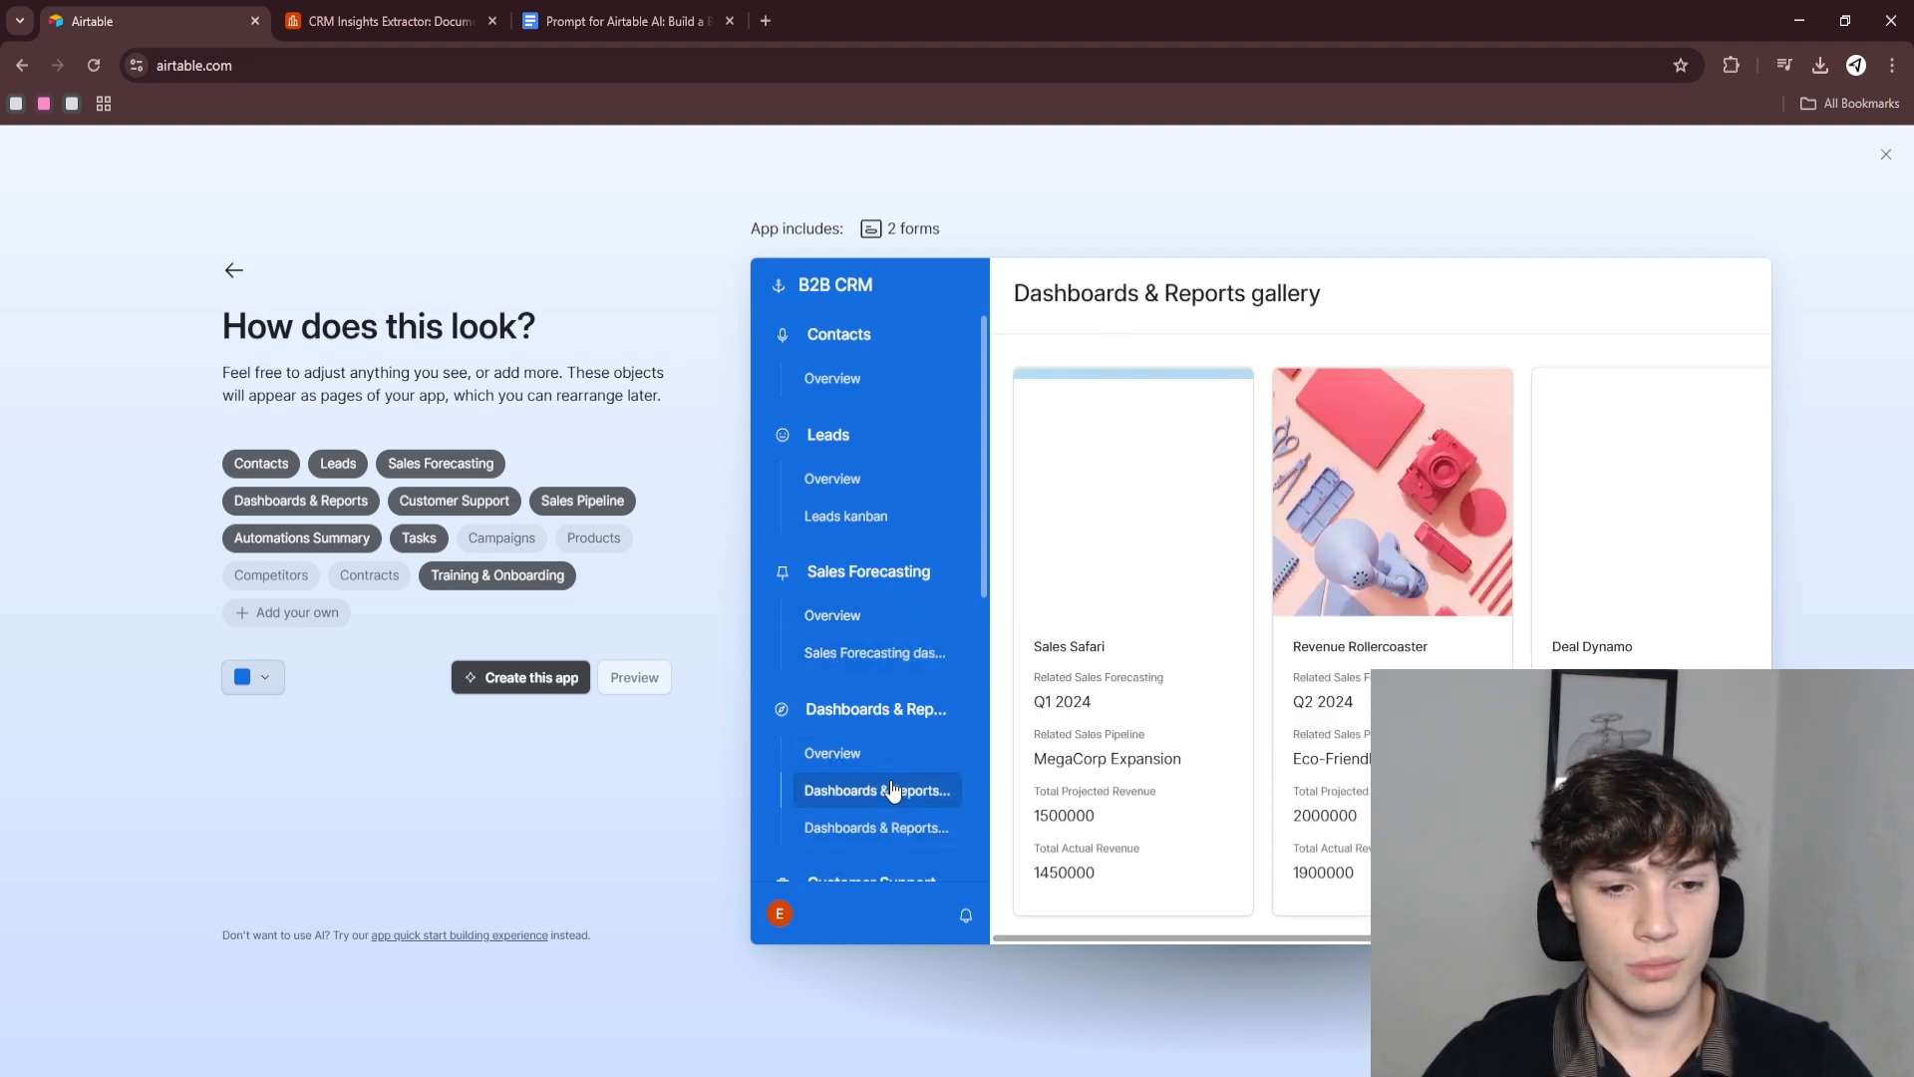
{"action": "left_click", "coordinate": [882, 829]}
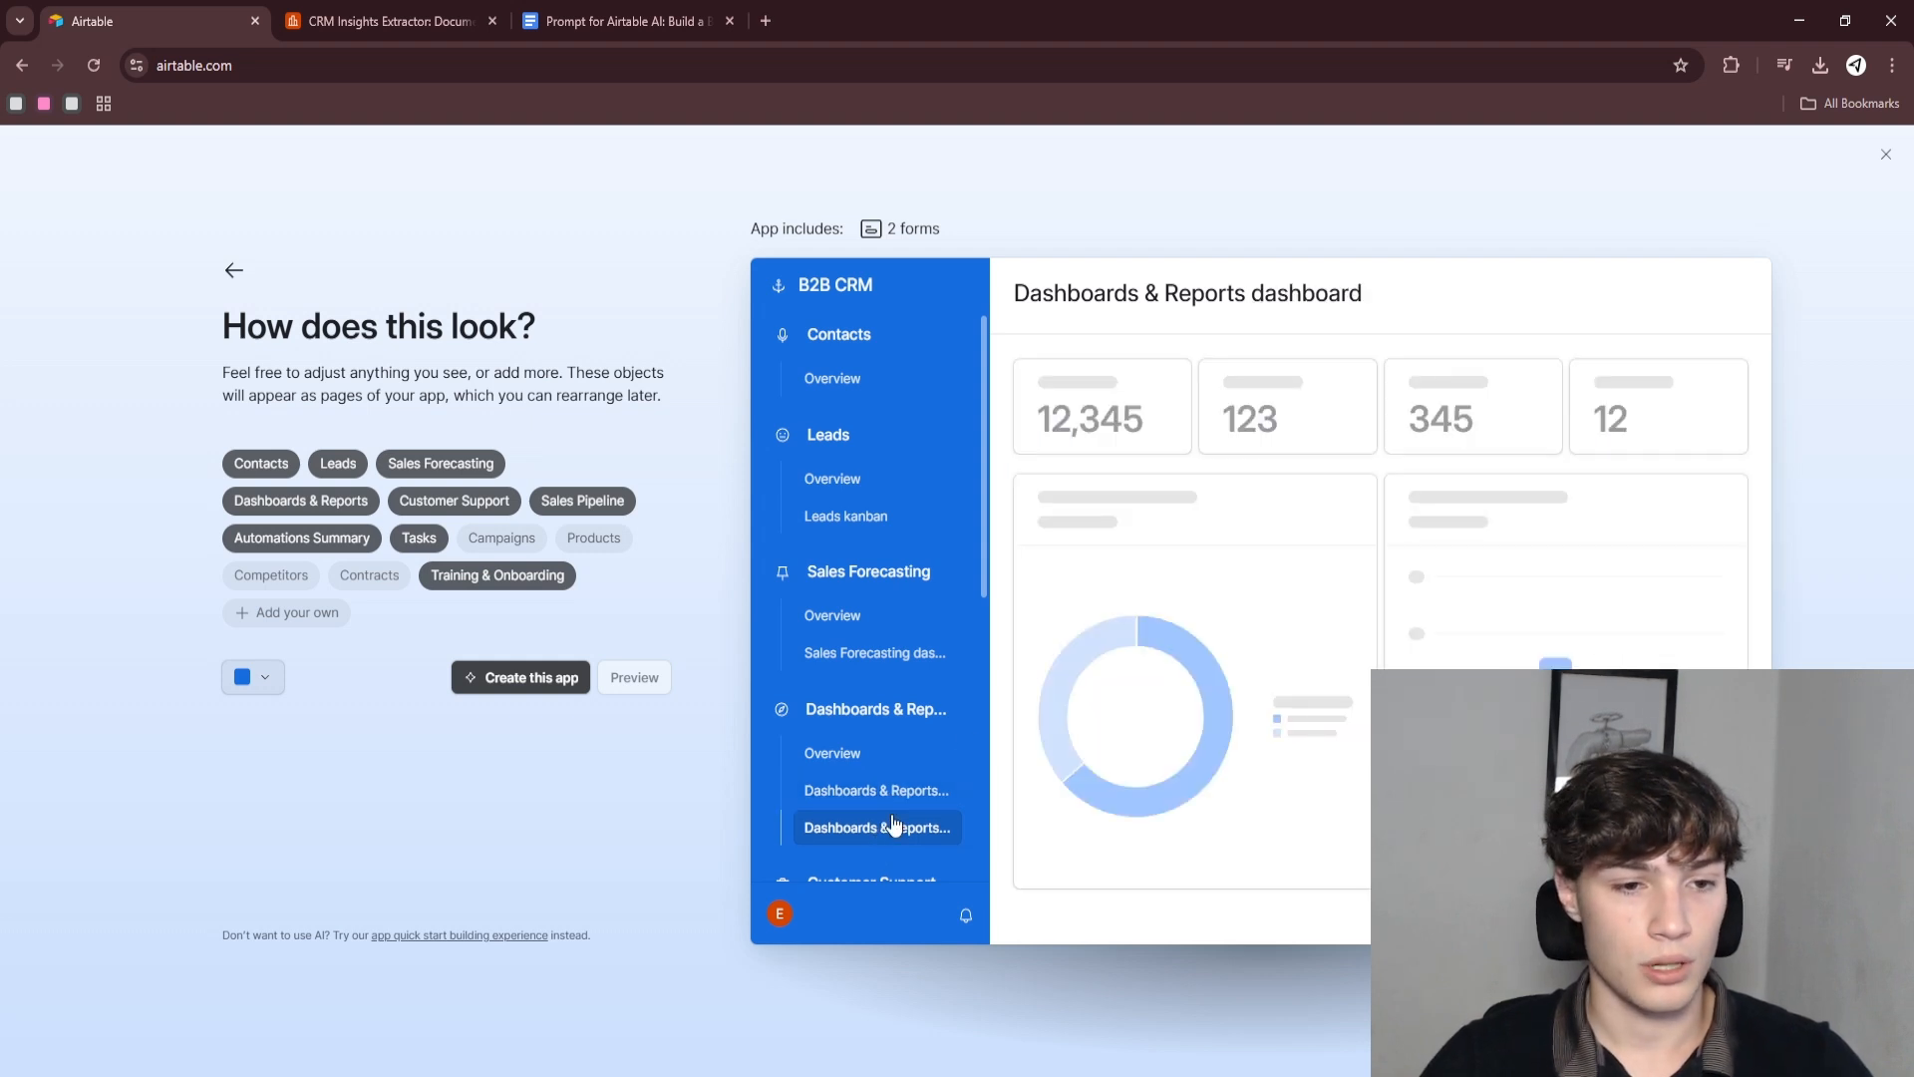
{"action": "scroll", "coordinate": [882, 830], "scroll_direction": "down", "scroll_amount": 5}
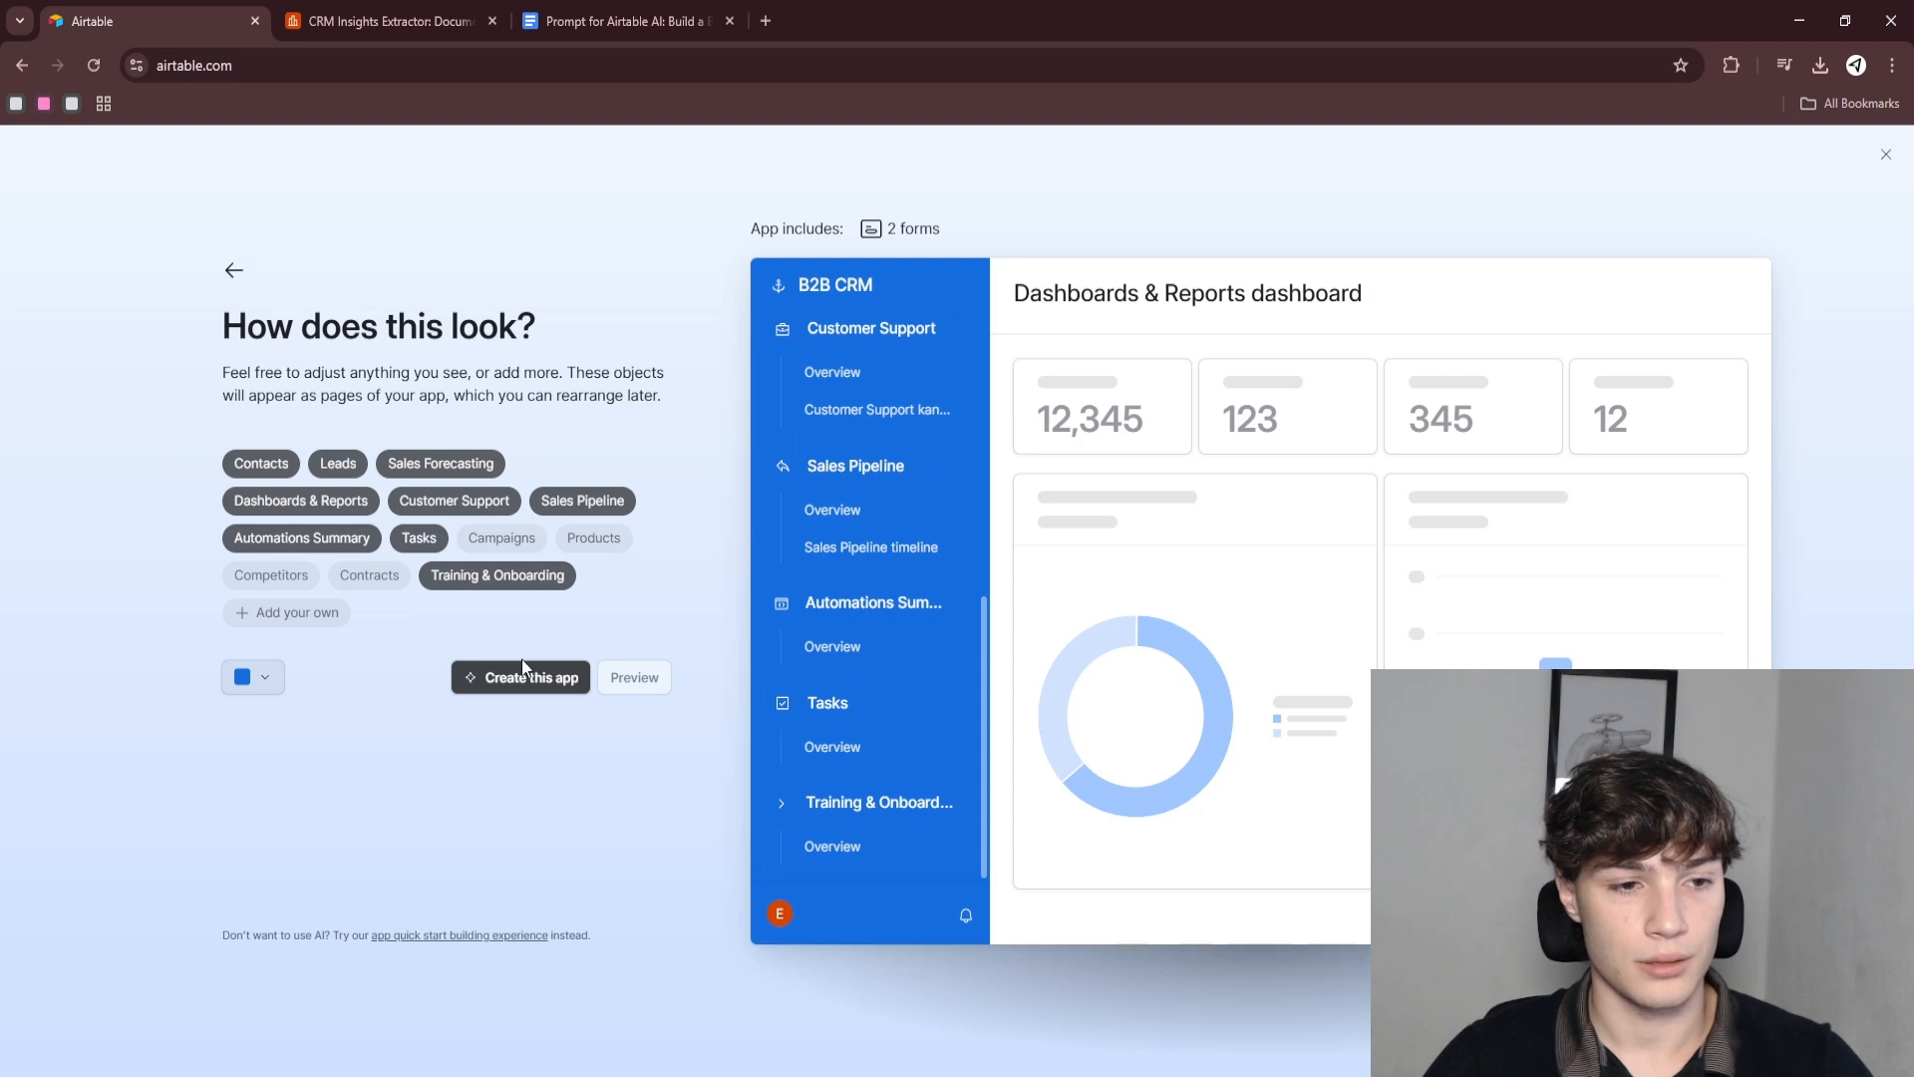
- Add a custom object named Team Members to the app and regenerate the preview
{"action": "left_click", "coordinate": [290, 614]}
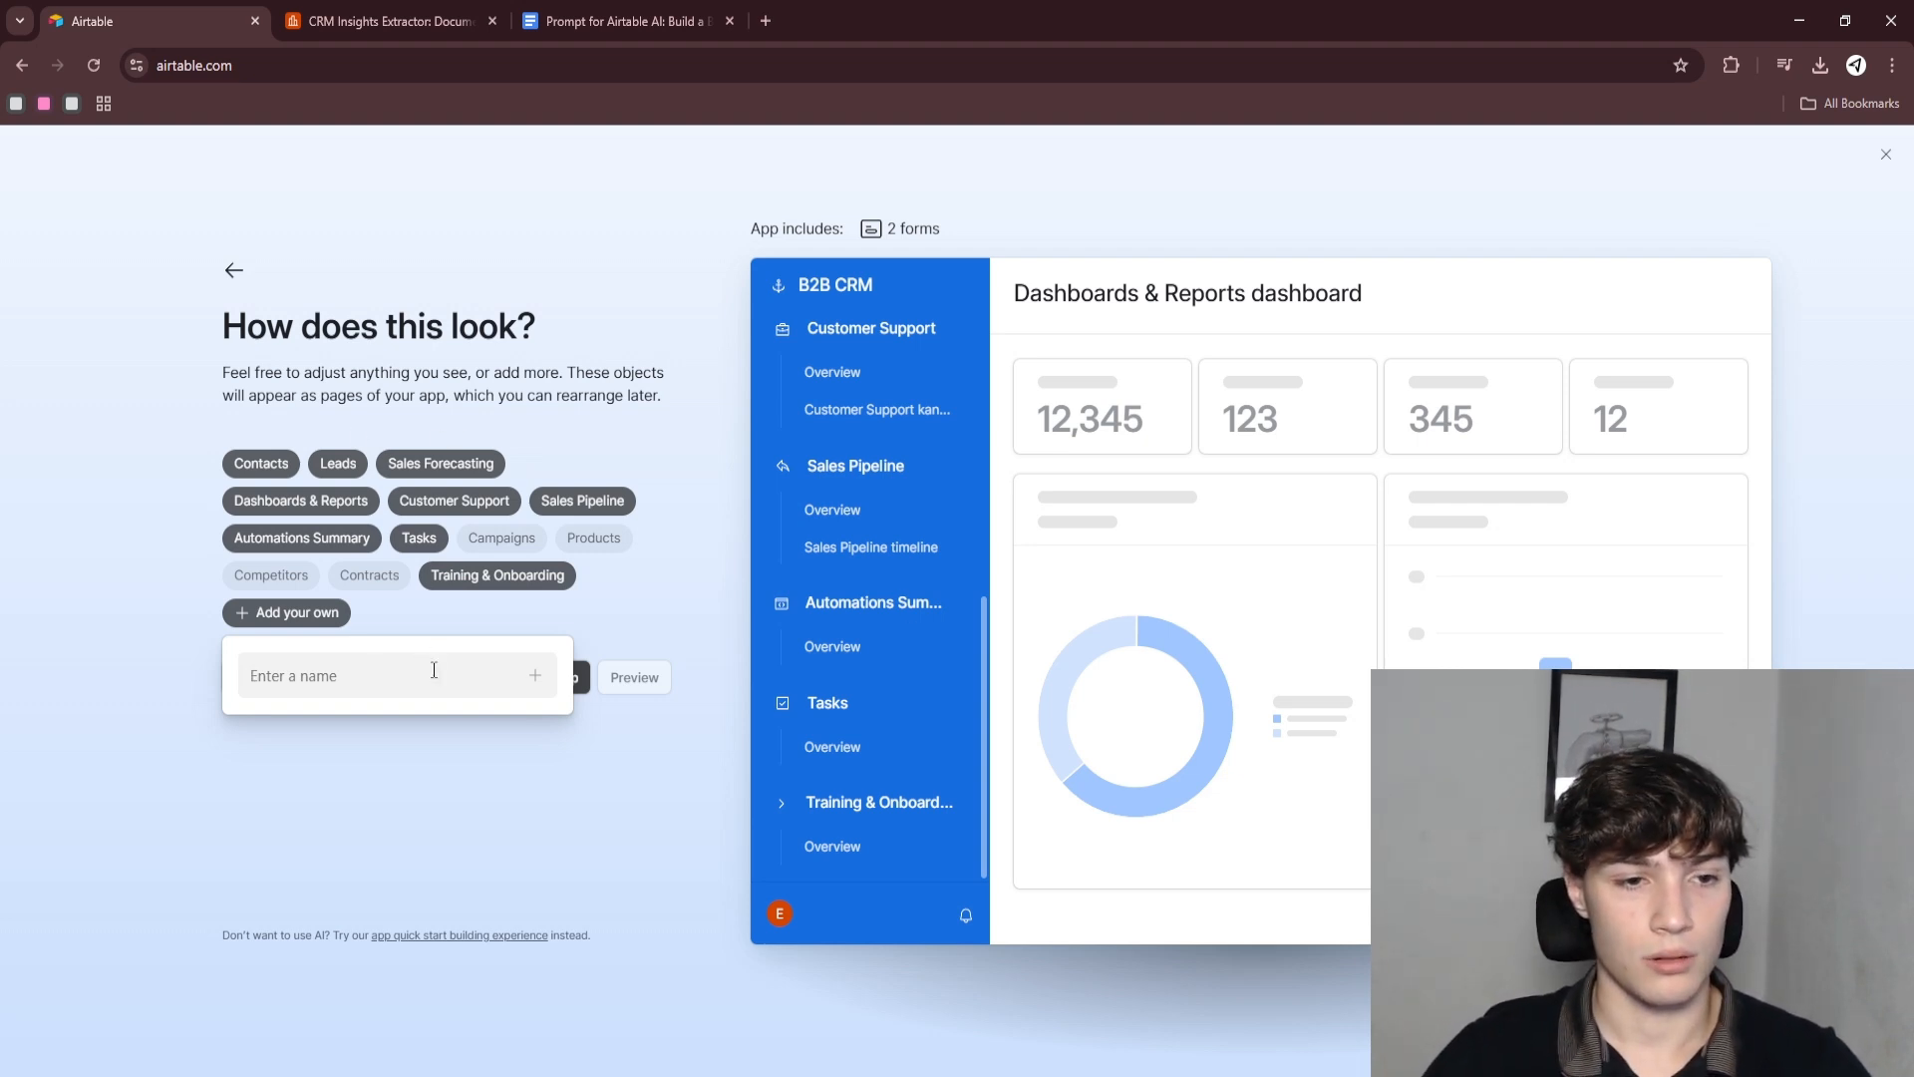
{"action": "type", "text": "Team M"}
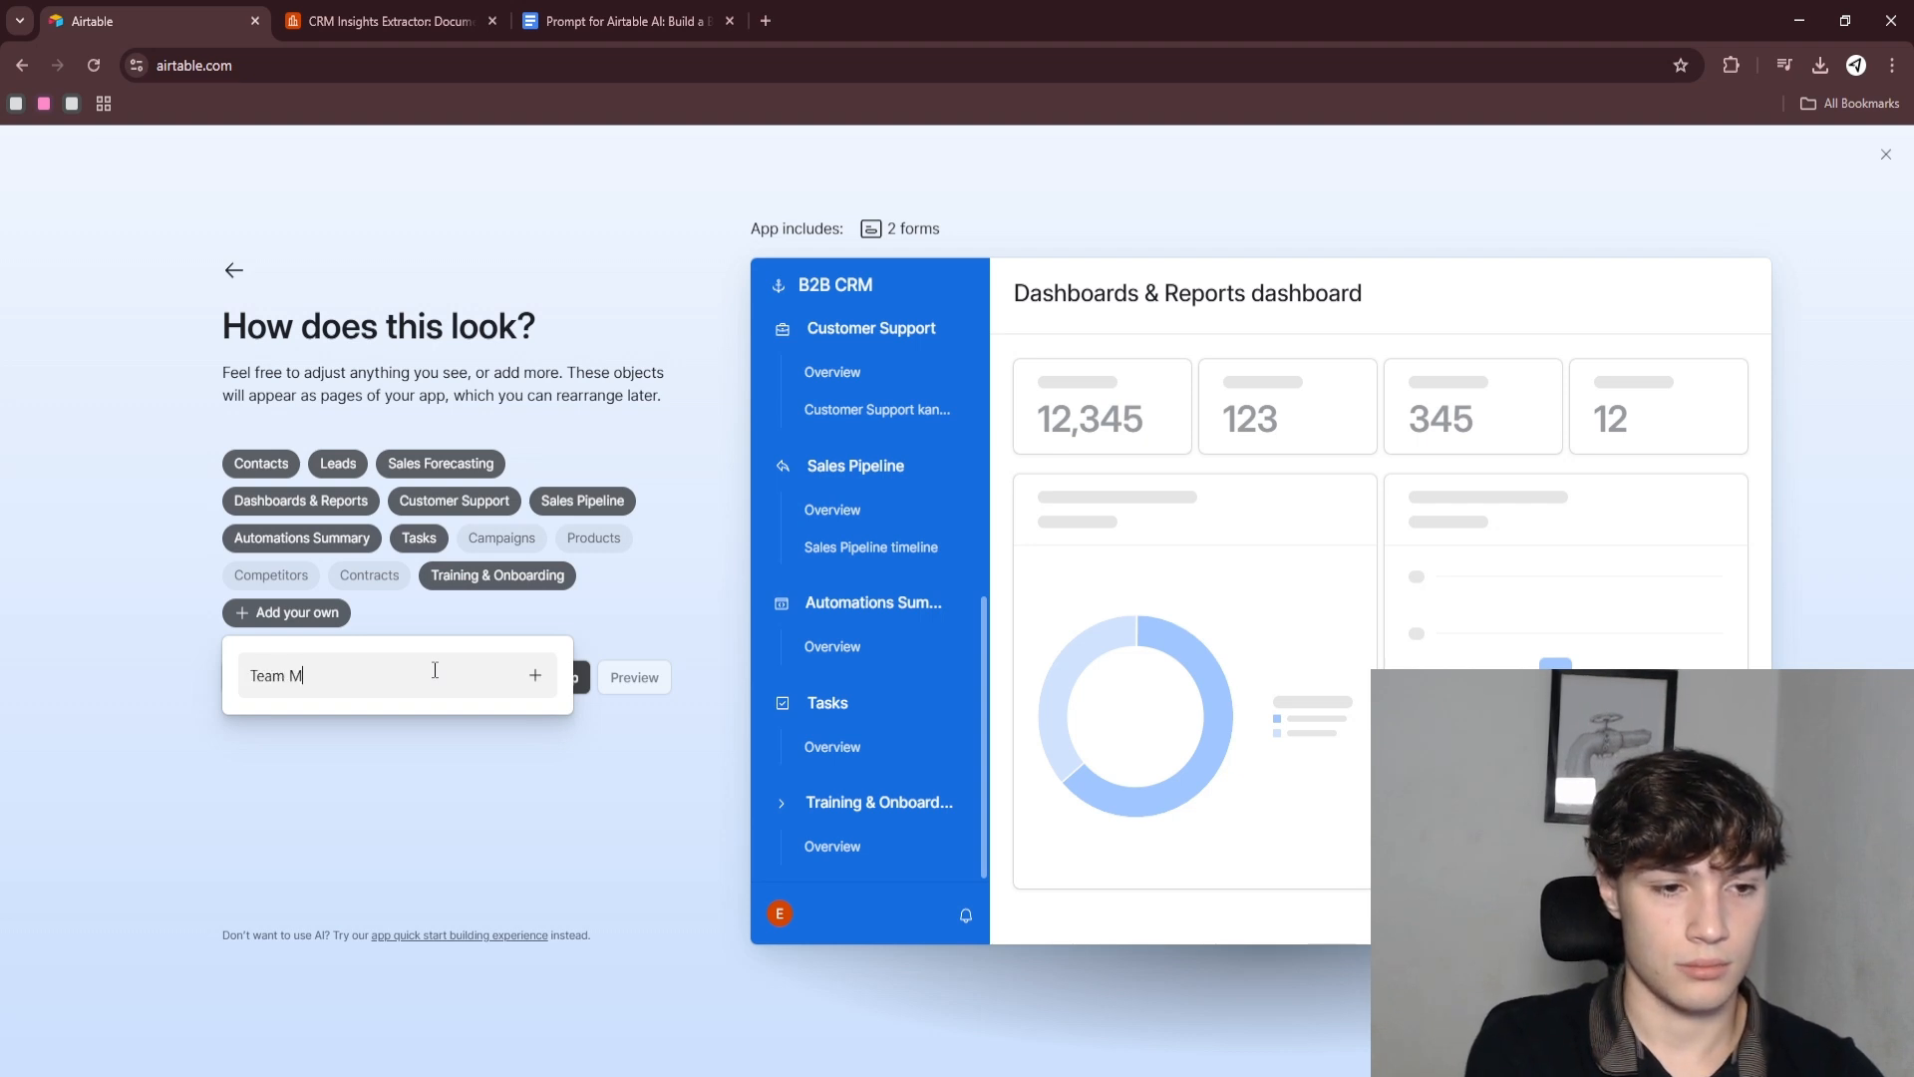
{"action": "type", "text": "embers"}
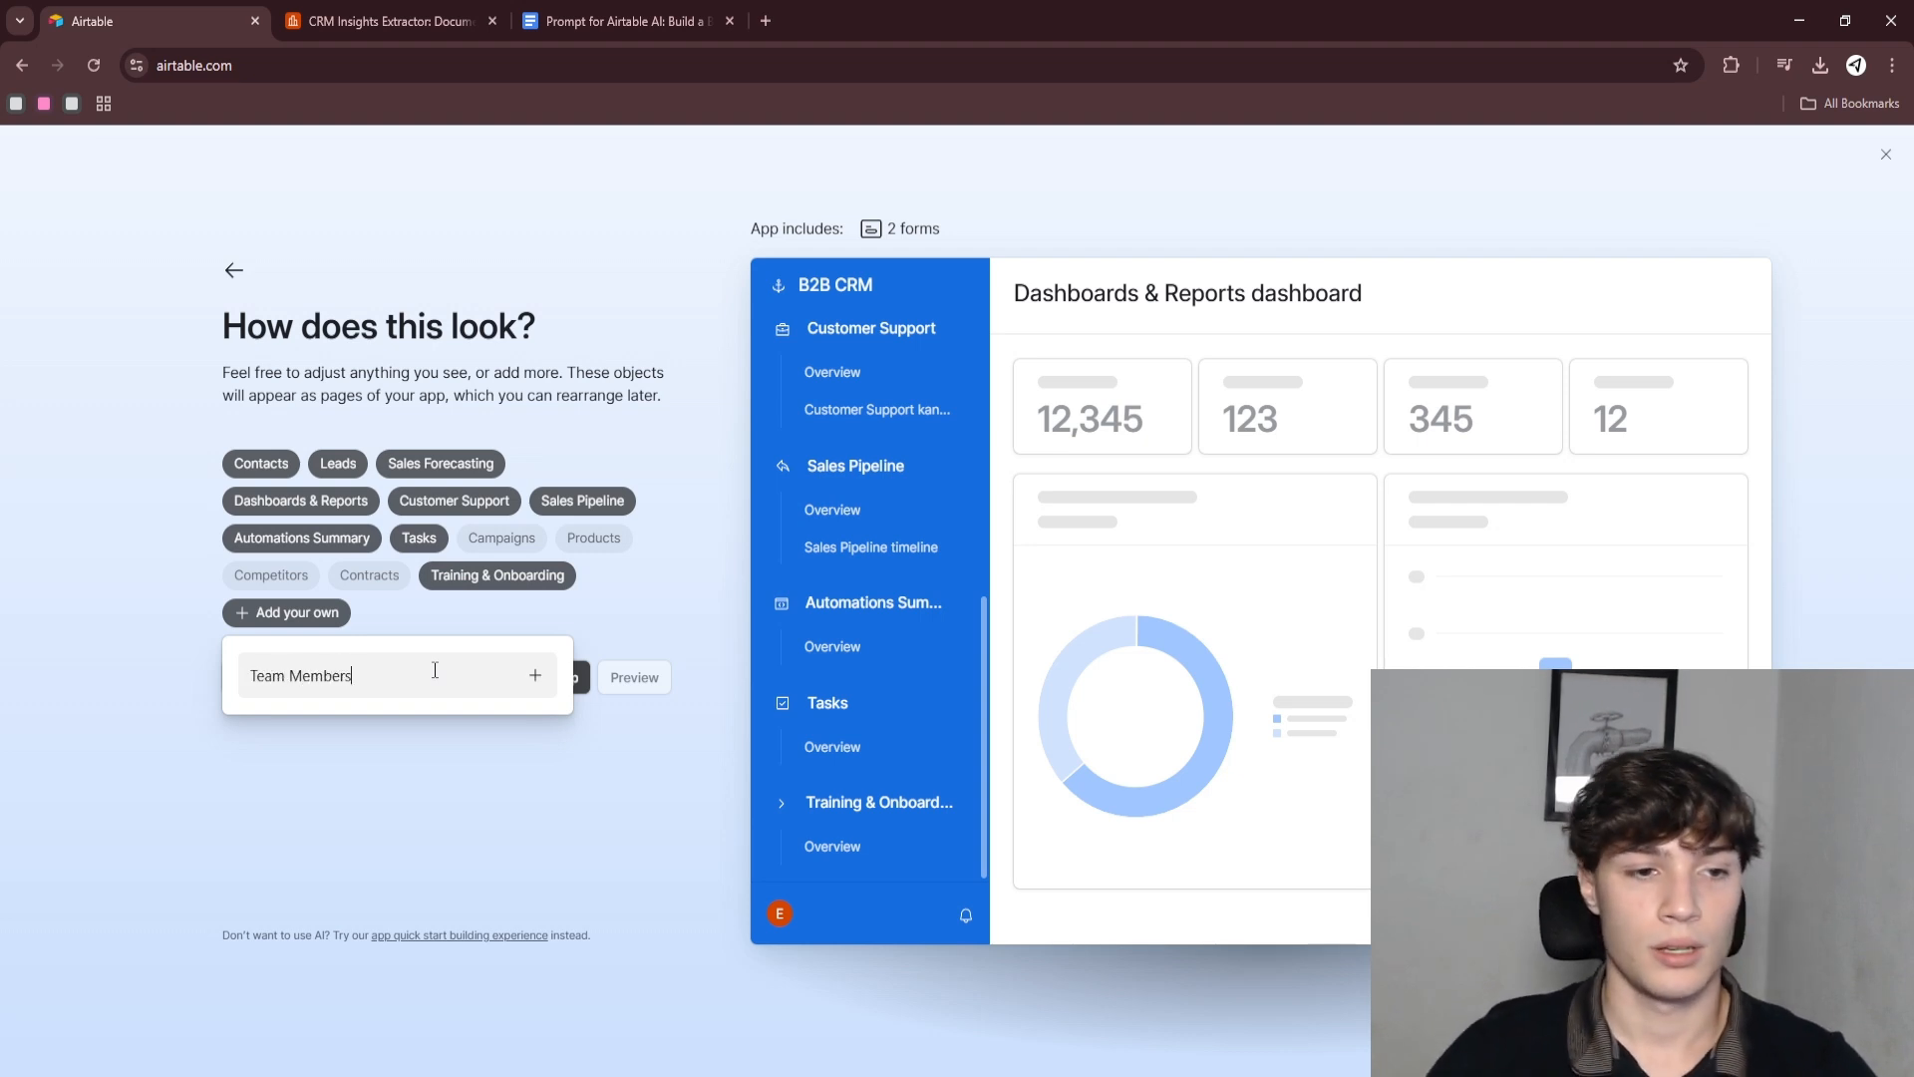
{"action": "left_click", "coordinate": [535, 675]}
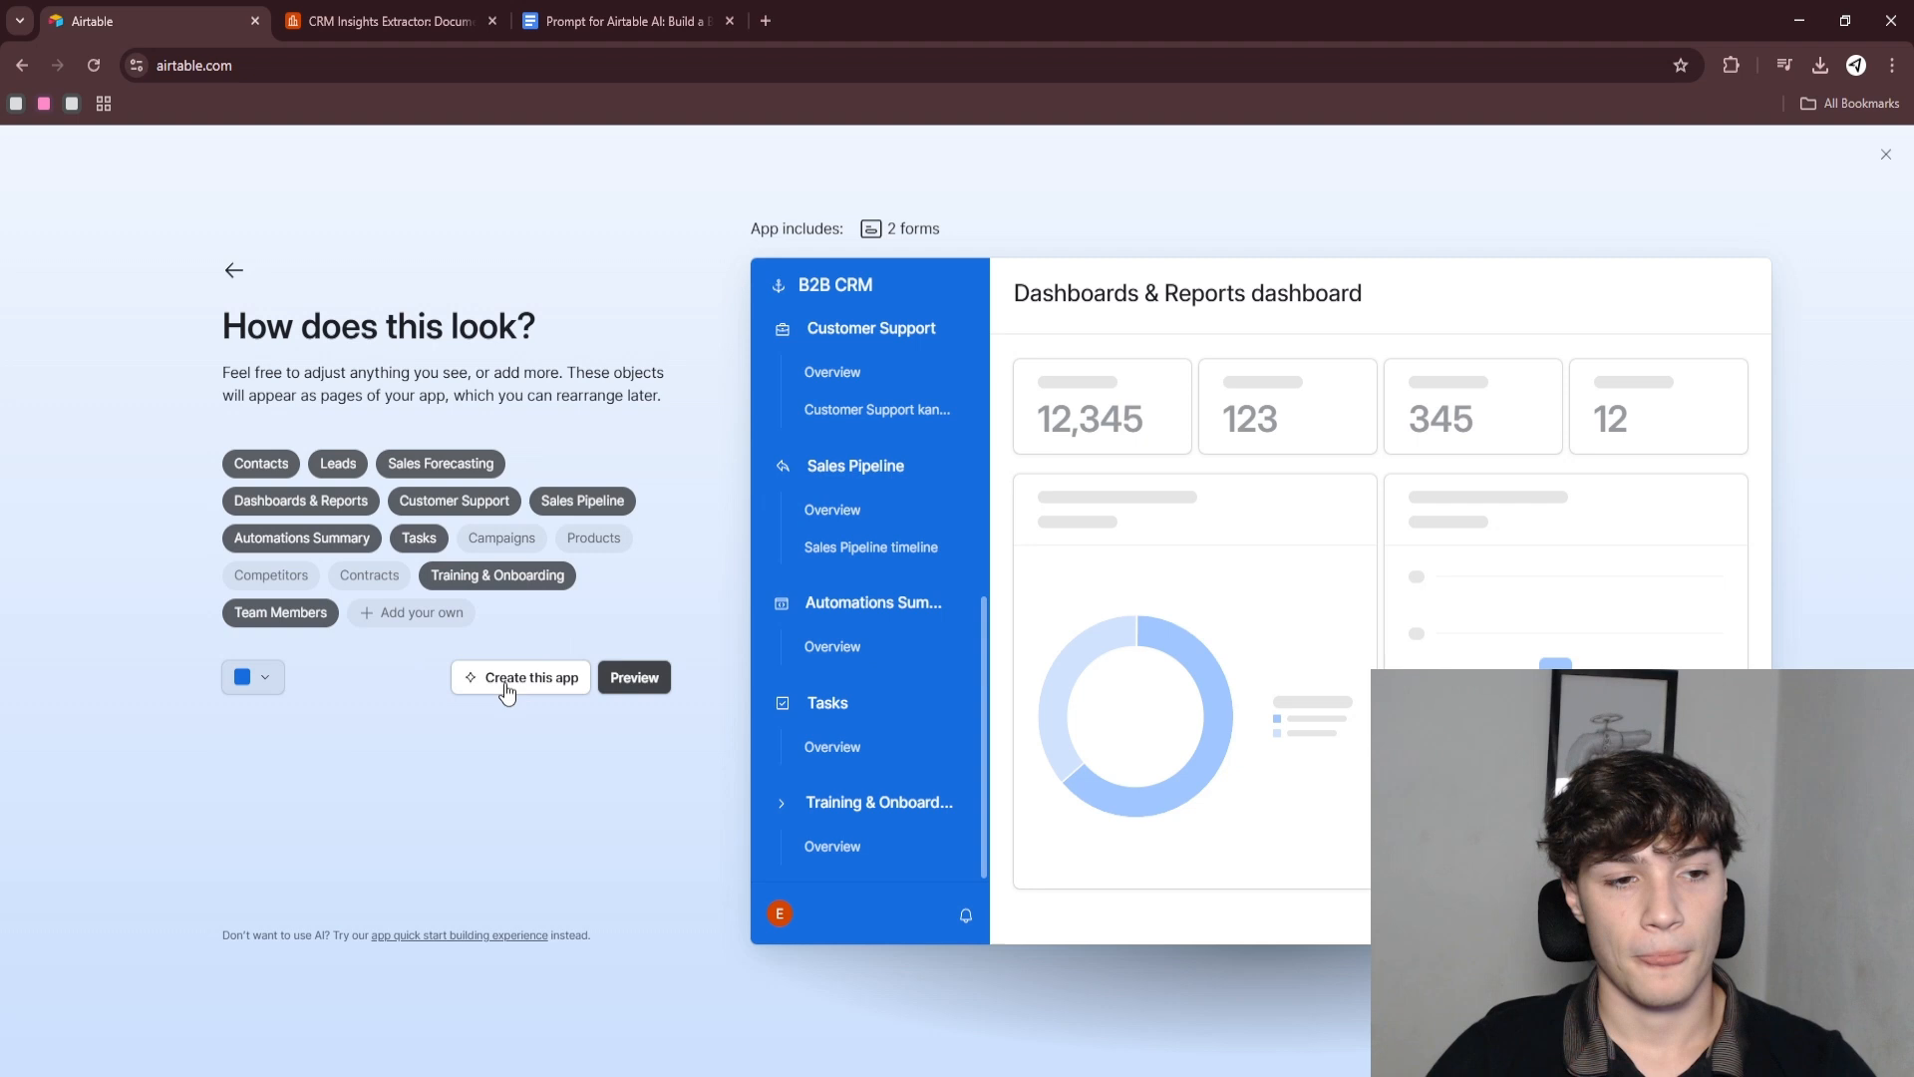
{"action": "left_click", "coordinate": [635, 688]}
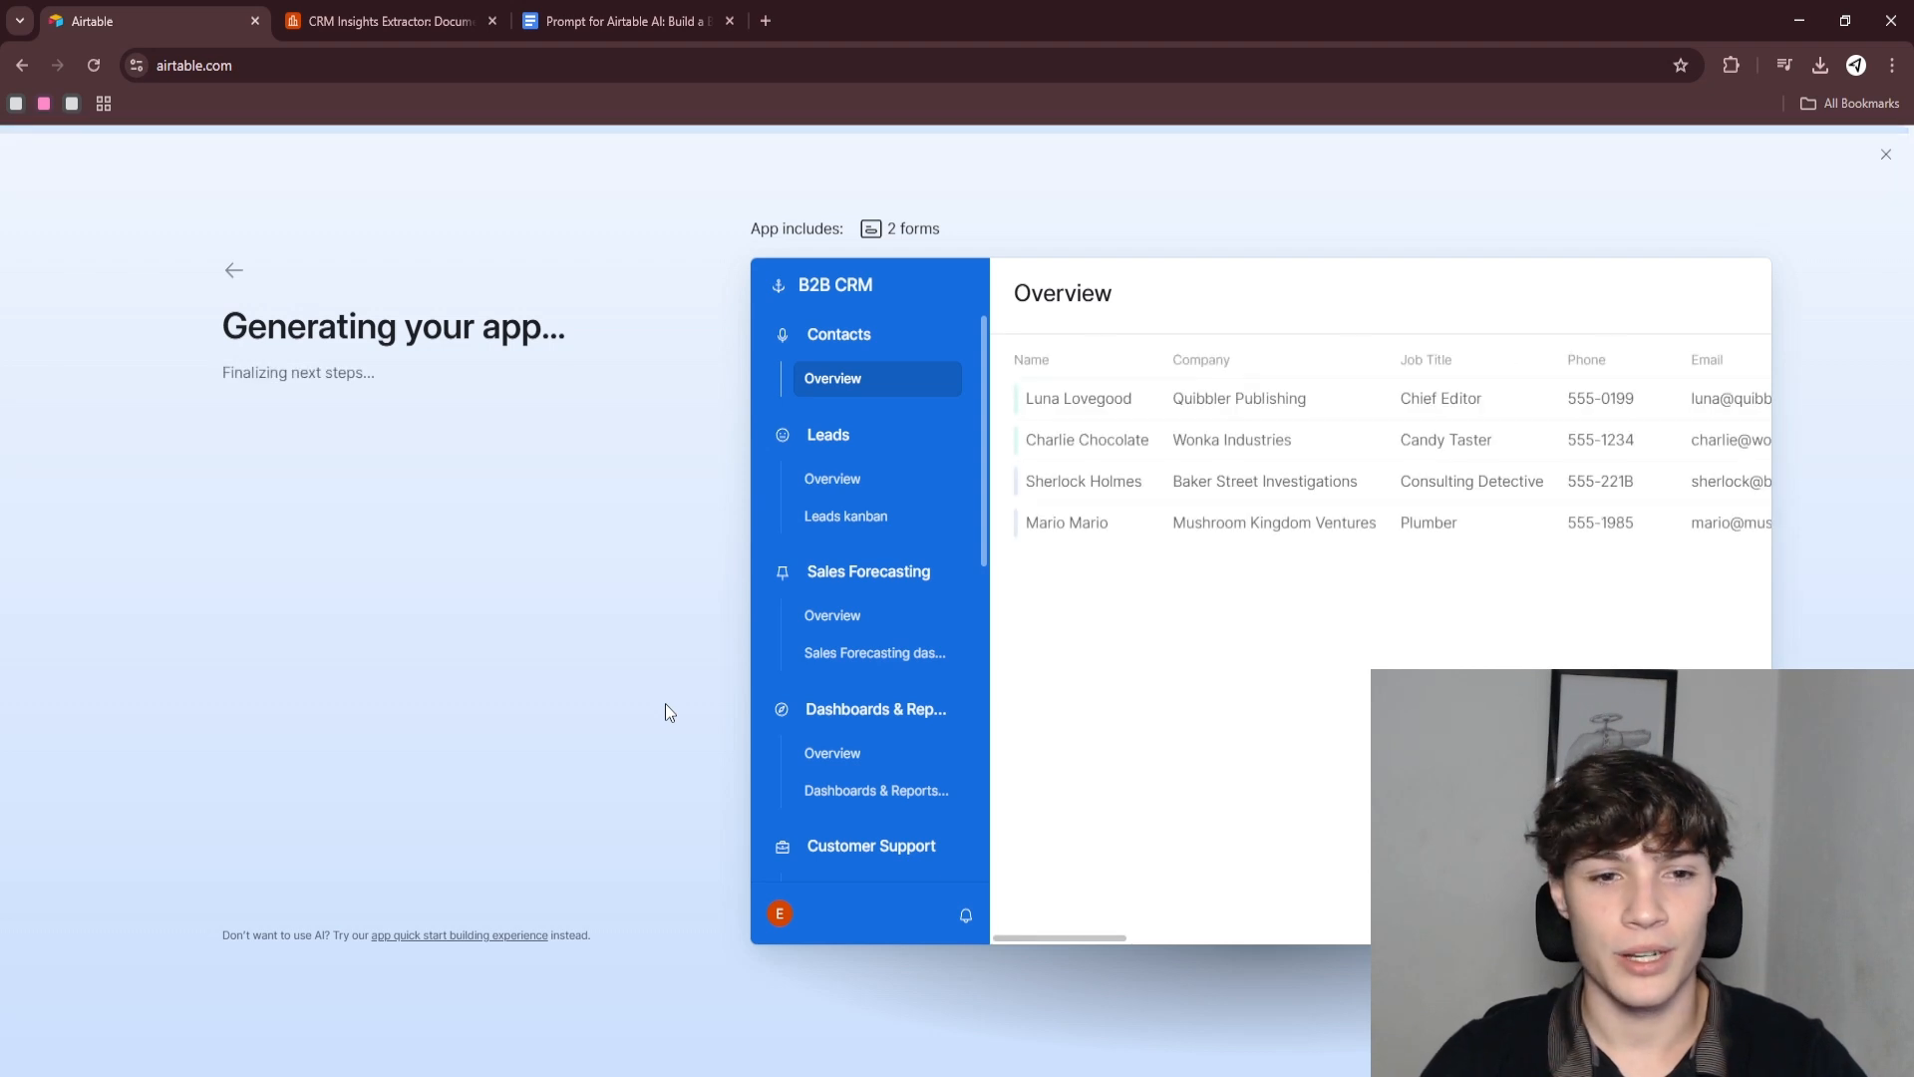
- Check the Team Members overview and gallery pages in the preview, create the app and dismiss the invite pop-up
{"action": "scroll", "coordinate": [854, 662], "scroll_direction": "down", "scroll_amount": 5}
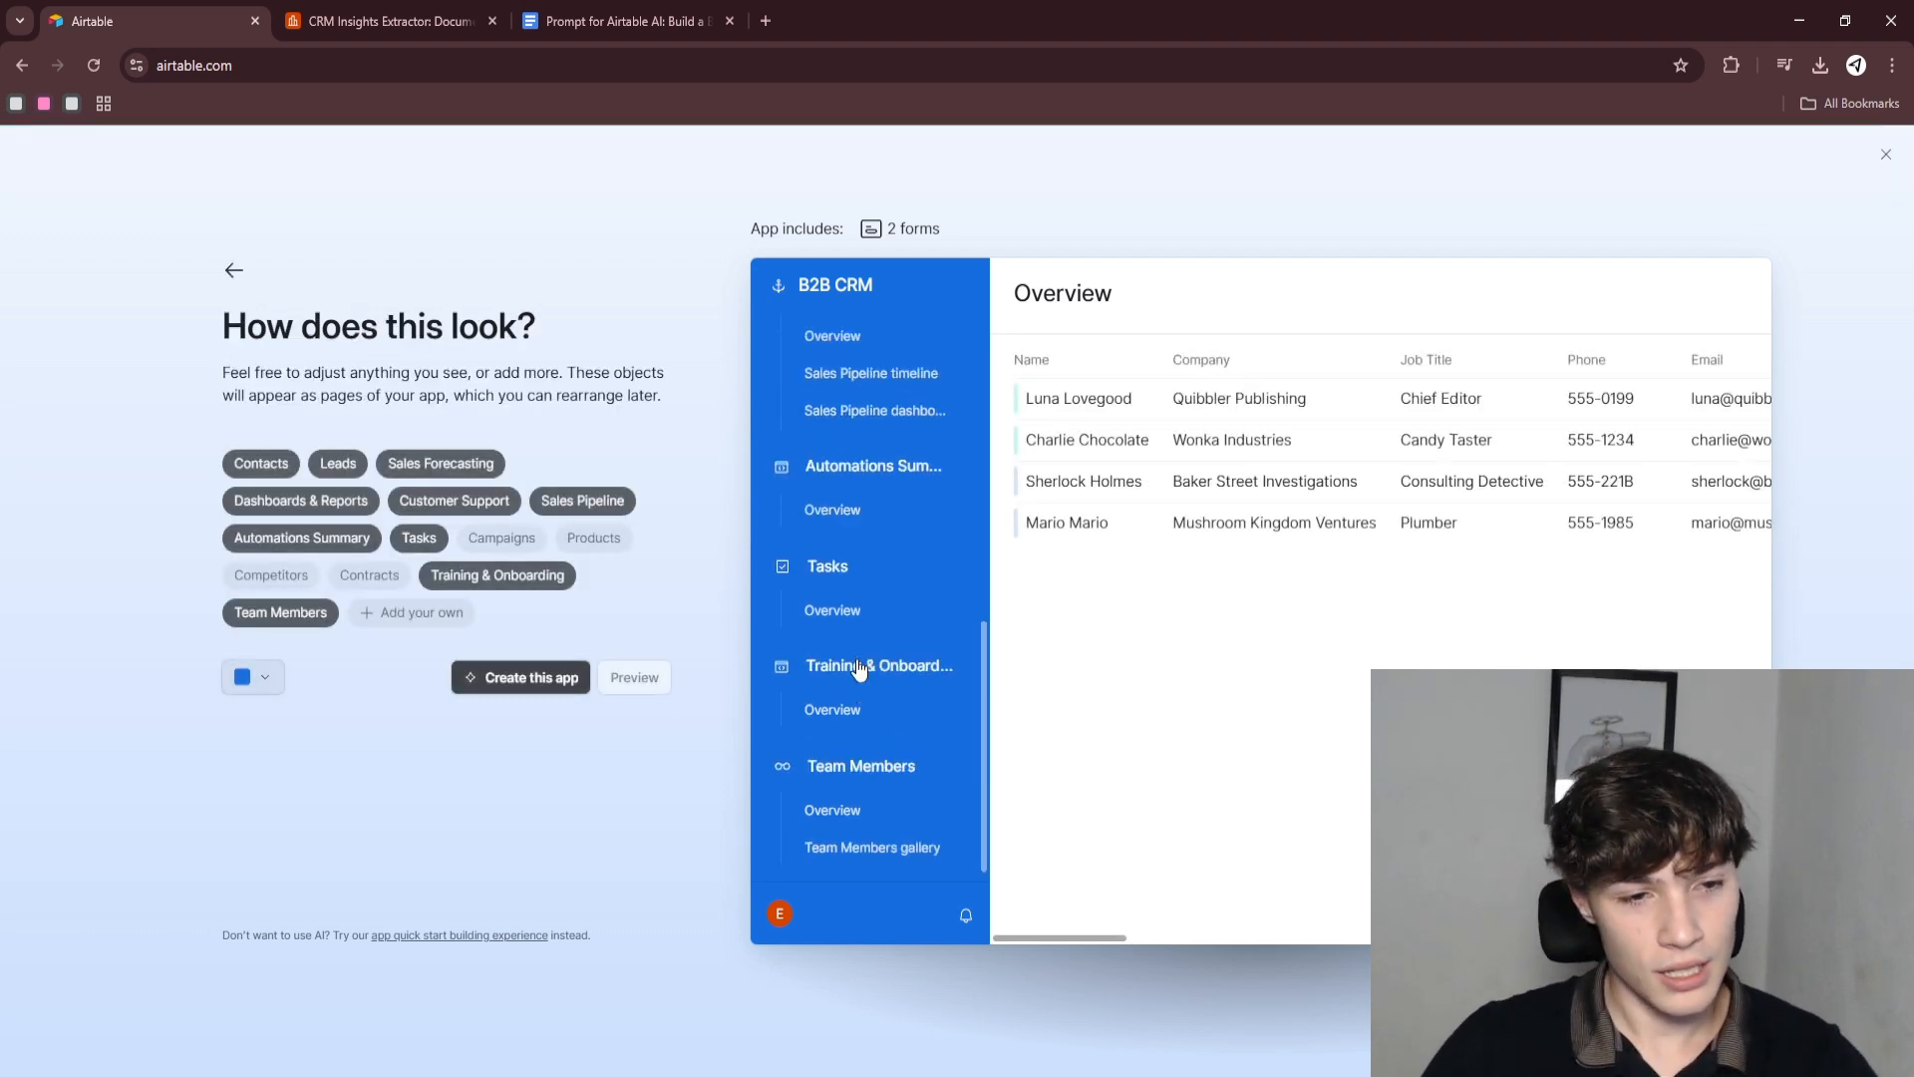
{"action": "left_click", "coordinate": [874, 814]}
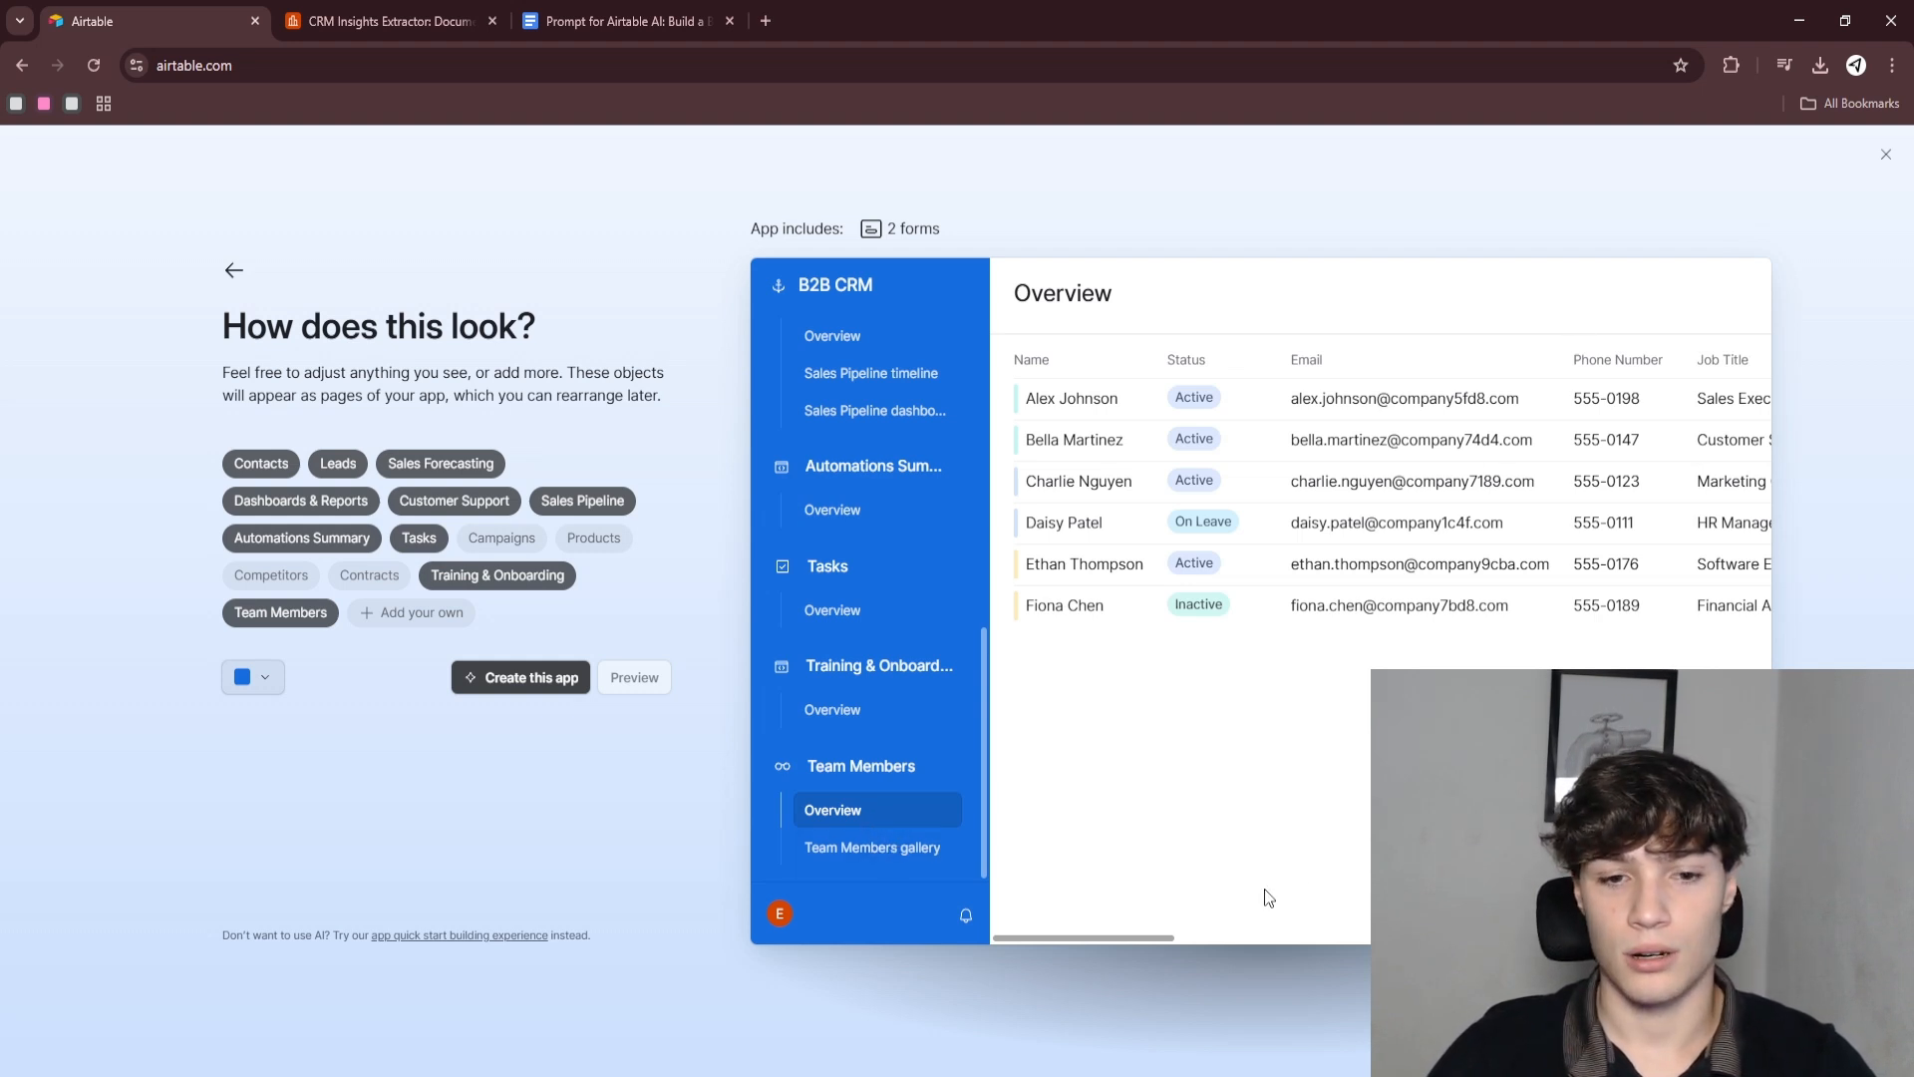
{"action": "left_click_drag", "start_coordinate": [1162, 943], "coordinate": [1256, 949]}
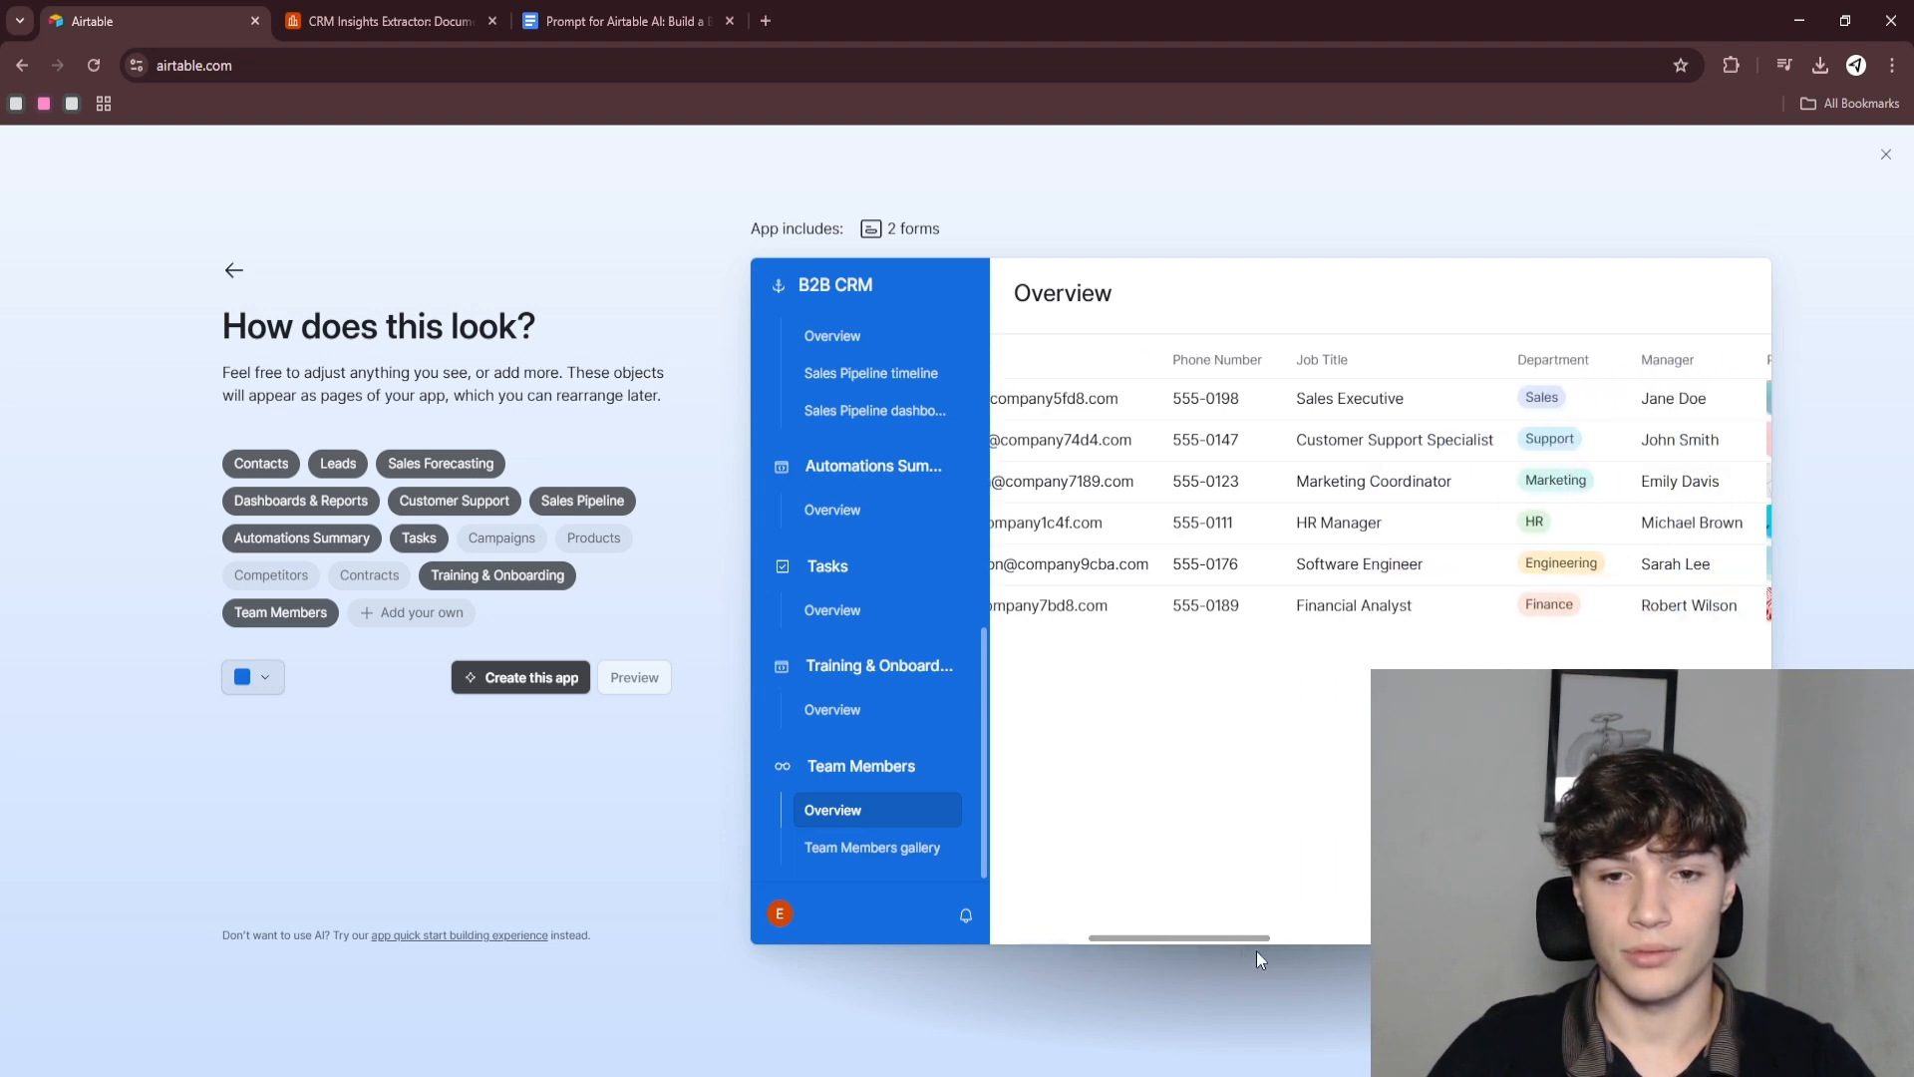
{"action": "left_click", "coordinate": [848, 849]}
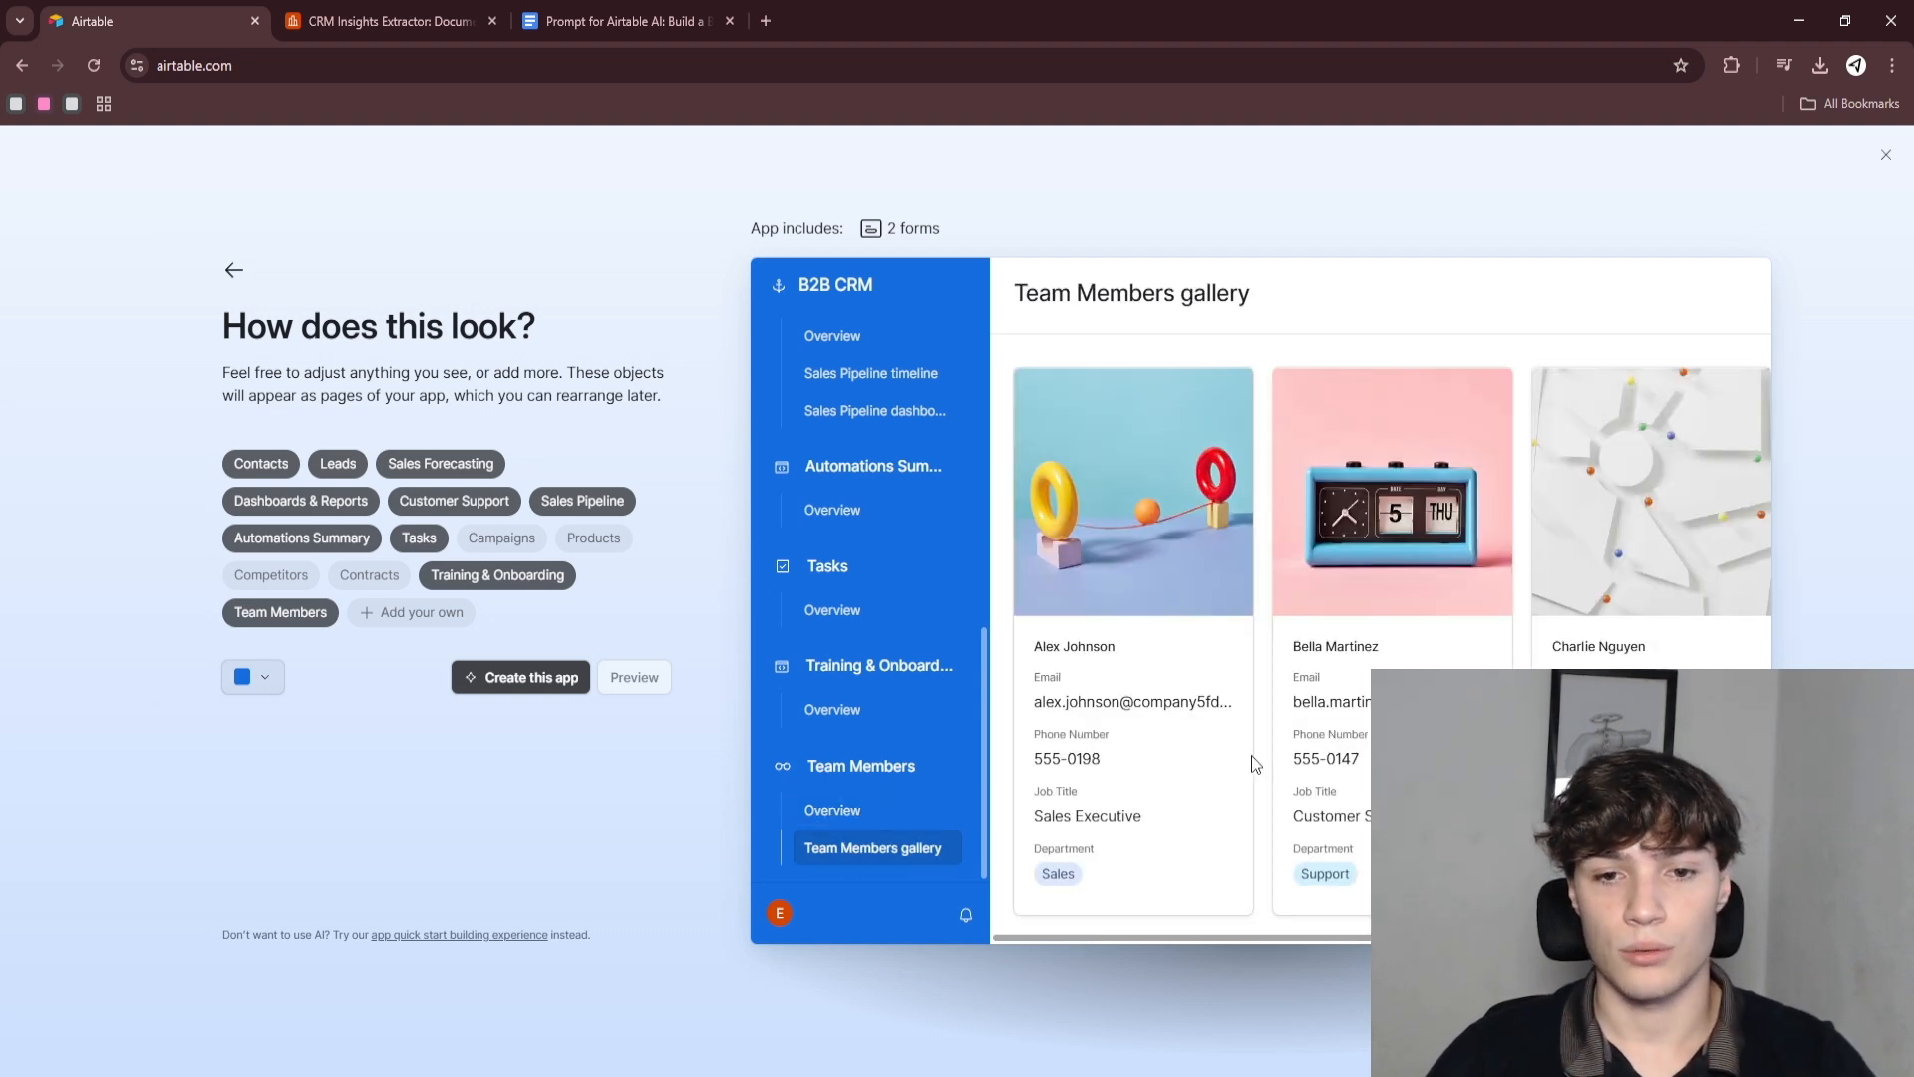
{"action": "left_click_drag", "start_coordinate": [1216, 937], "coordinate": [1014, 907]}
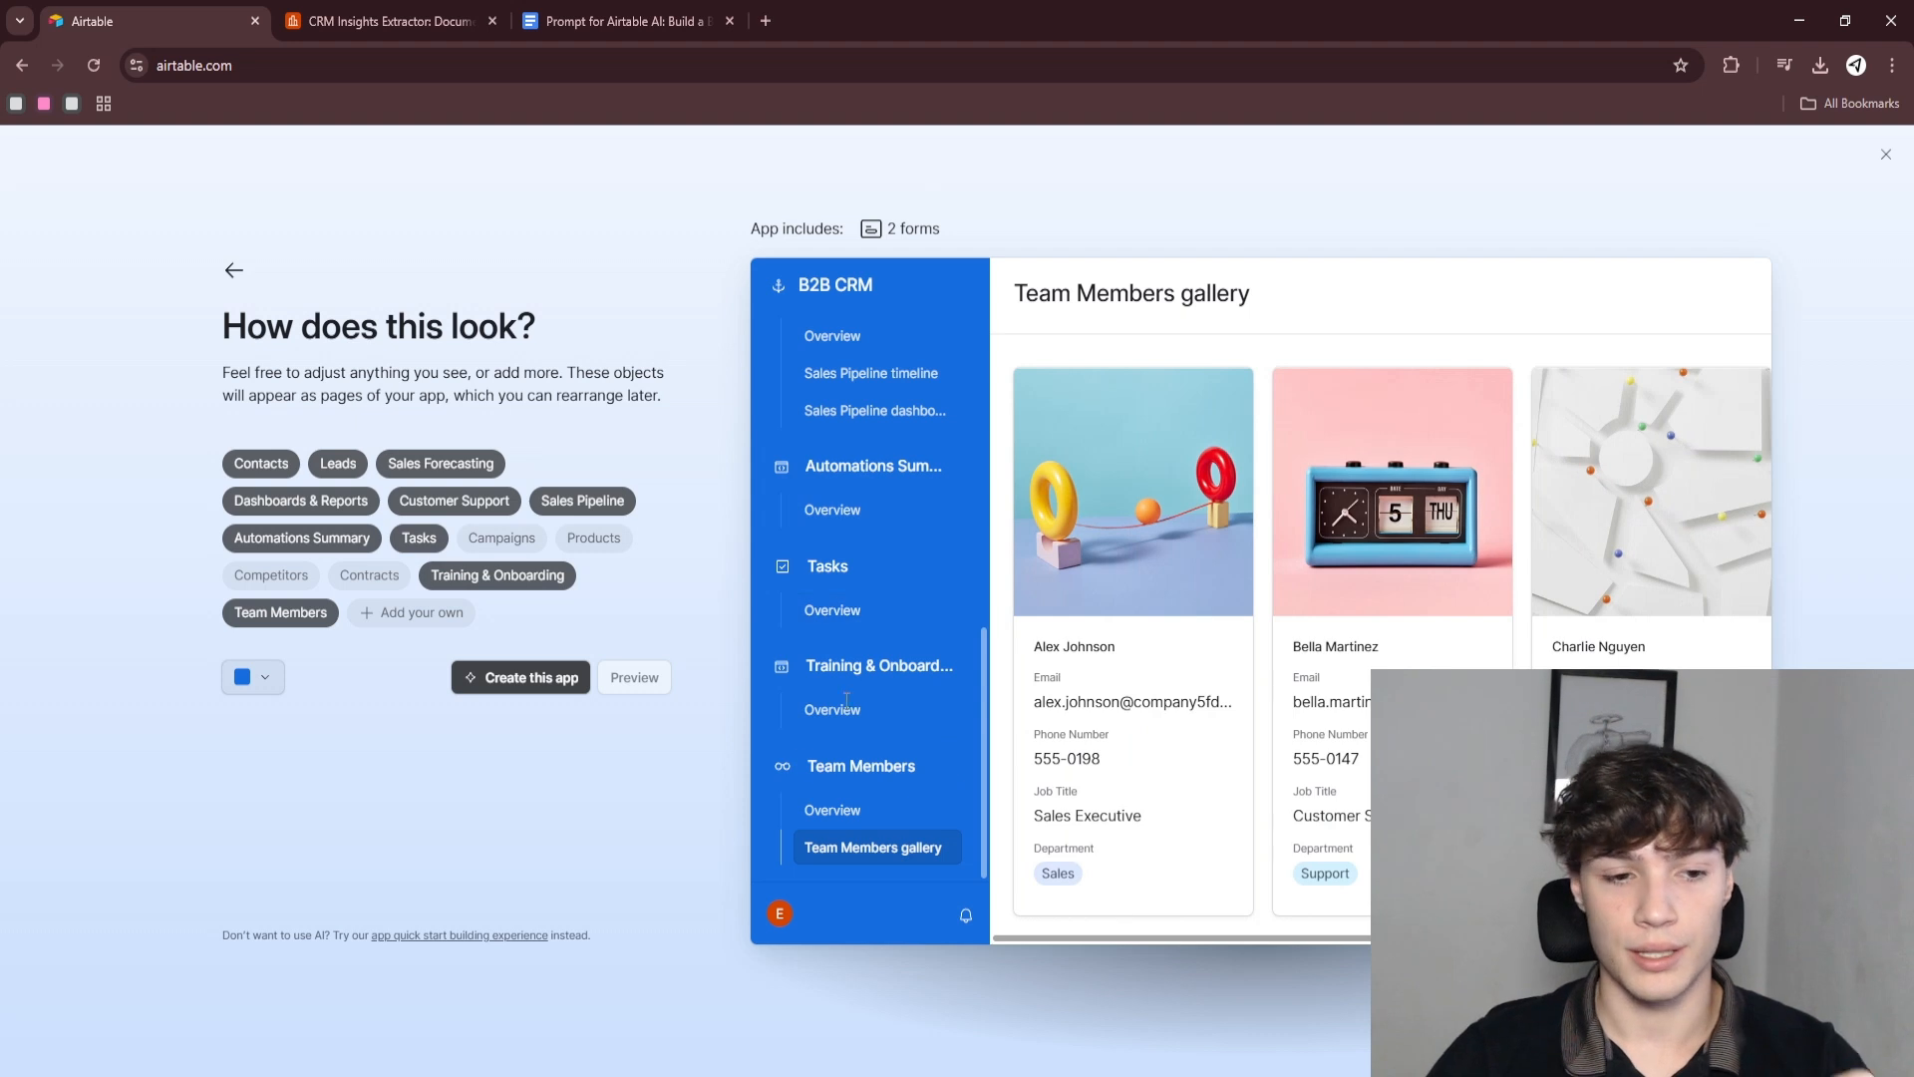
{"action": "left_click", "coordinate": [518, 679]}
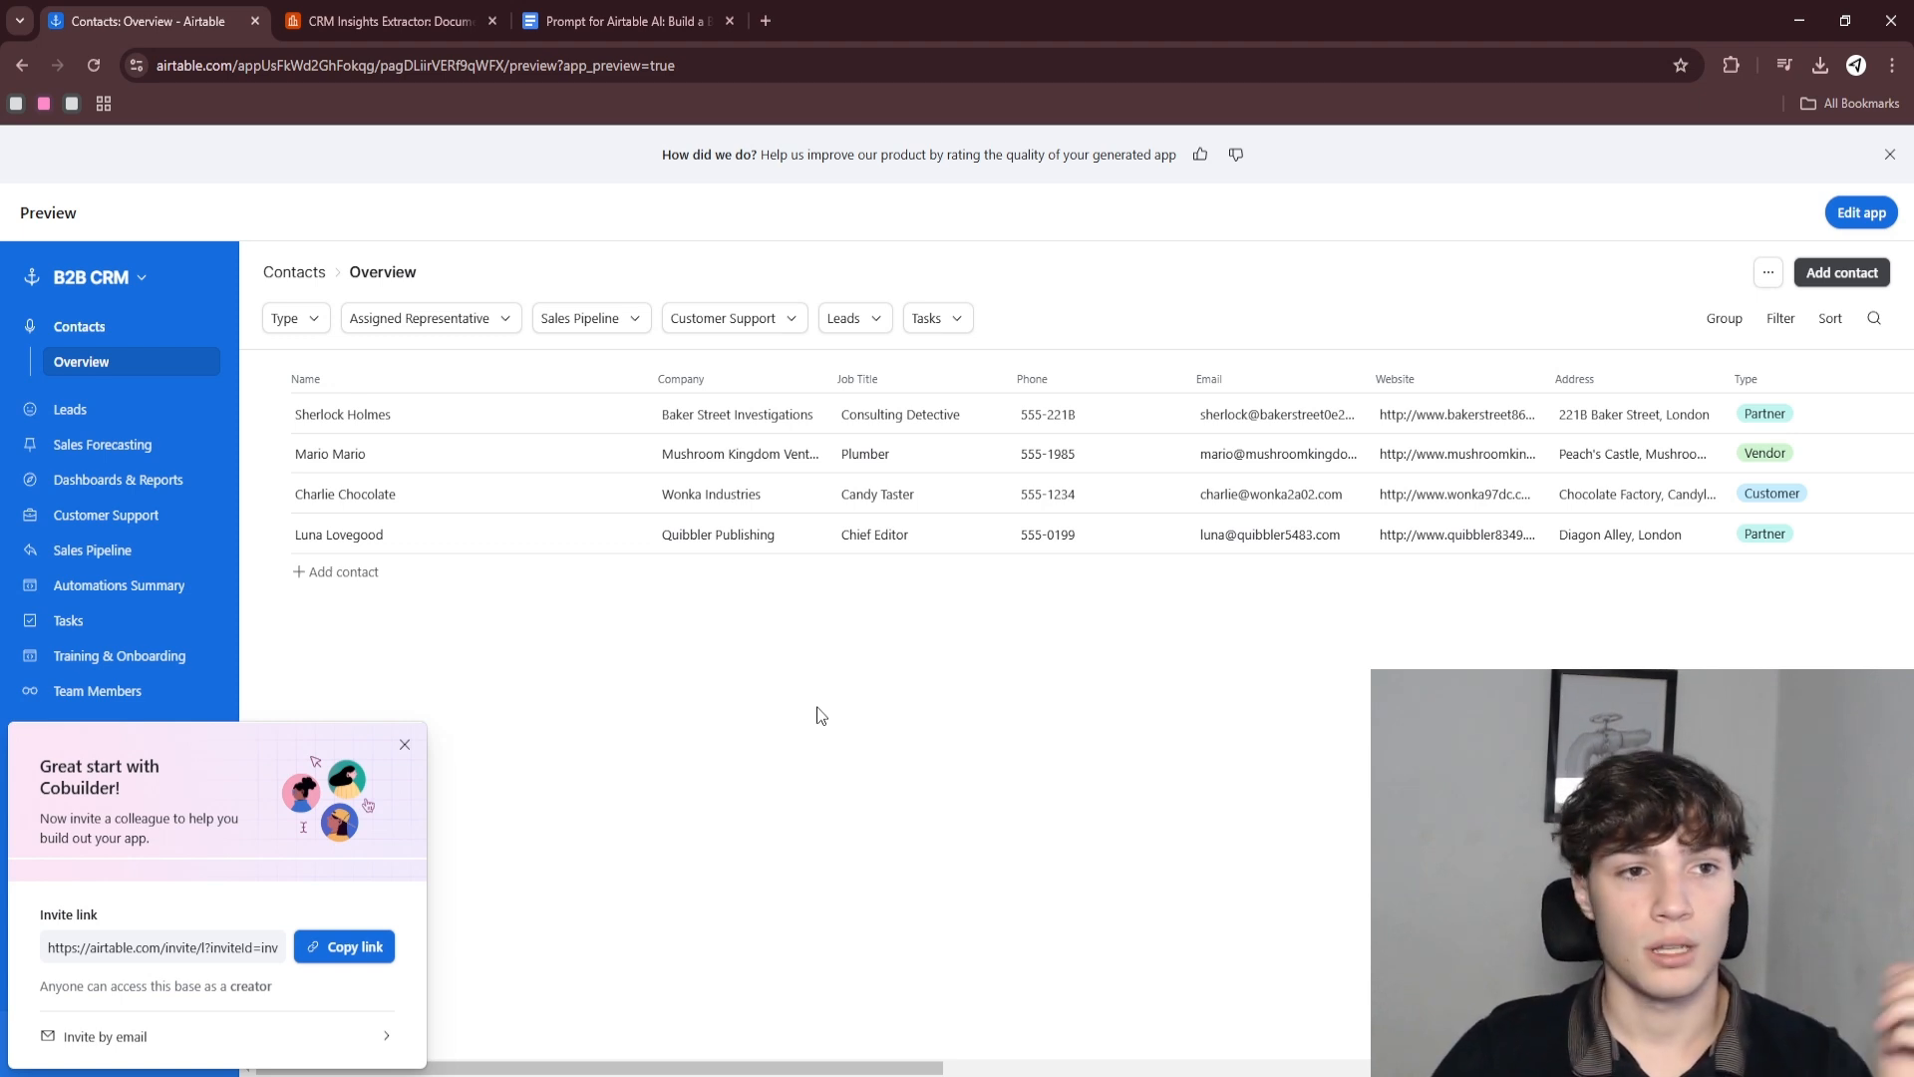
{"action": "left_click", "coordinate": [404, 747]}
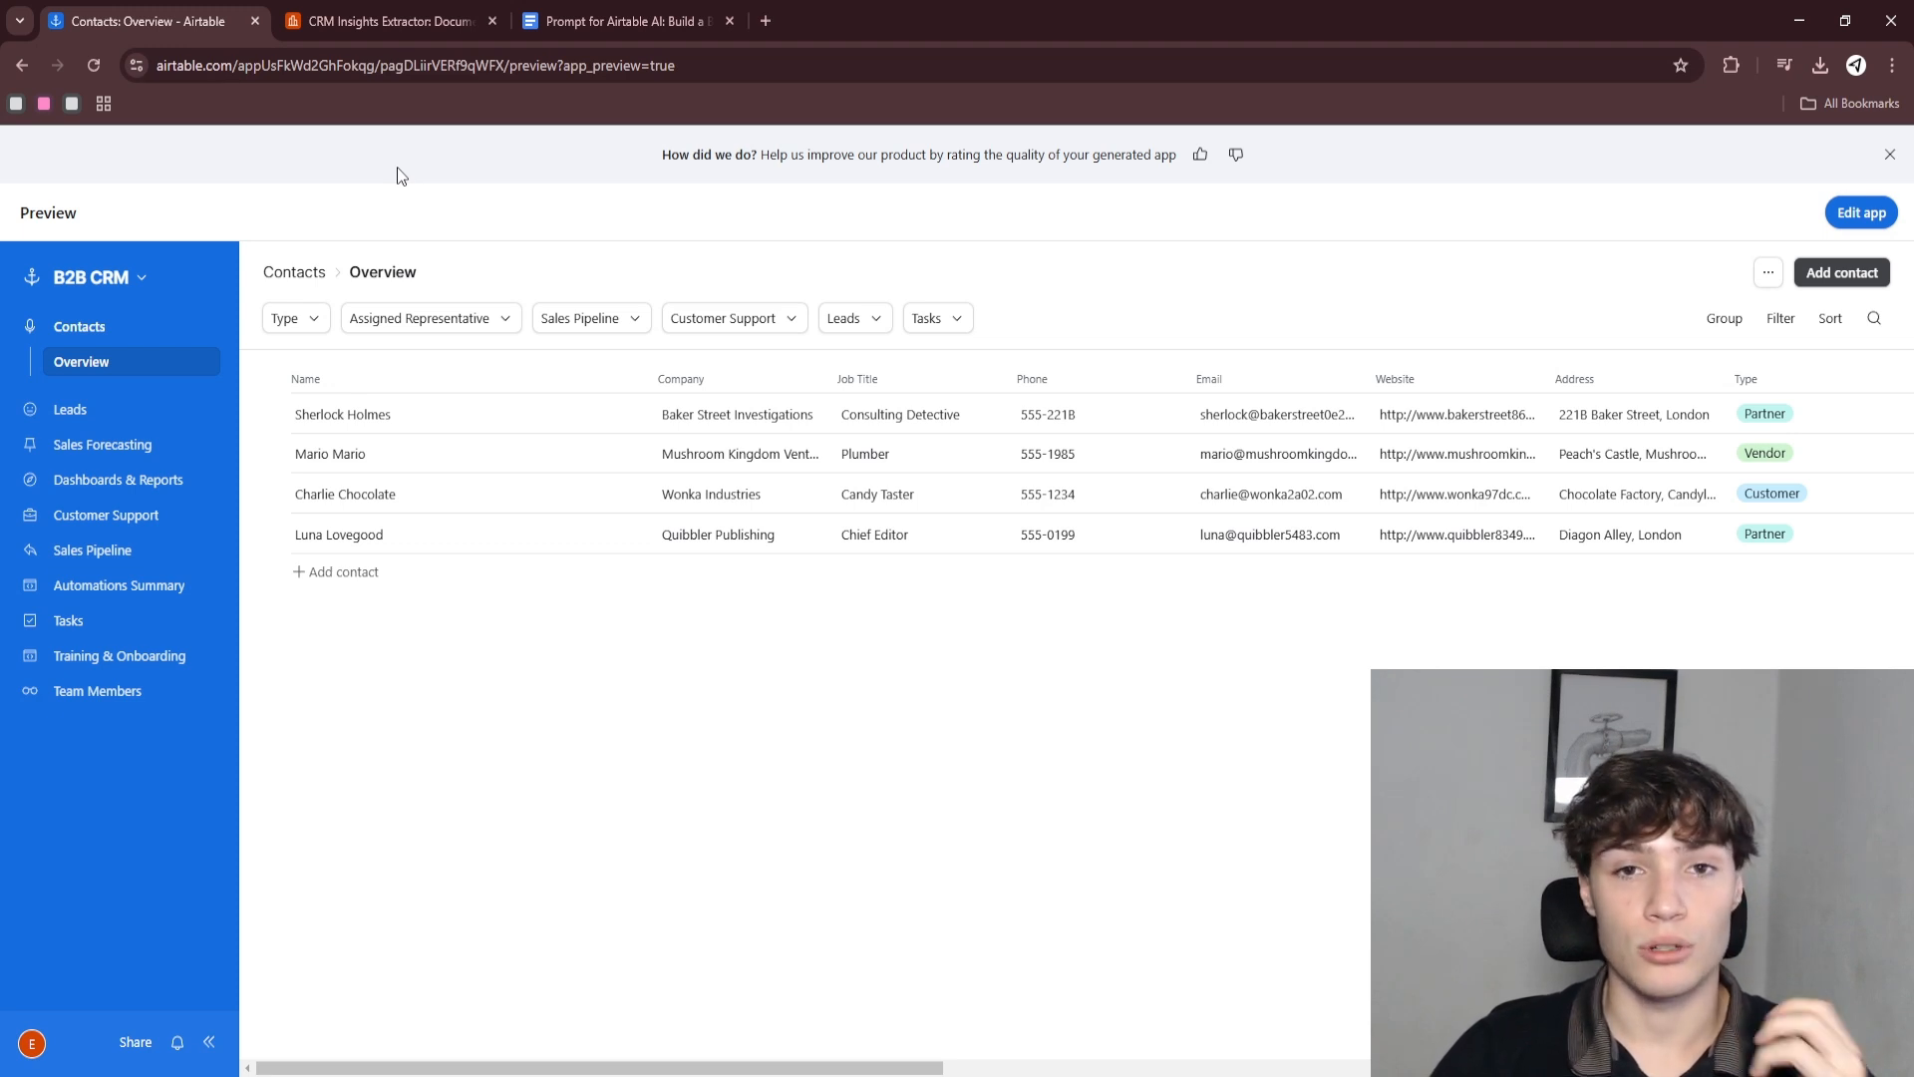
- Switch to the CRM Insights Extractor base and read the prompt document's full Key Features entry
{"action": "left_click", "coordinate": [356, 21]}
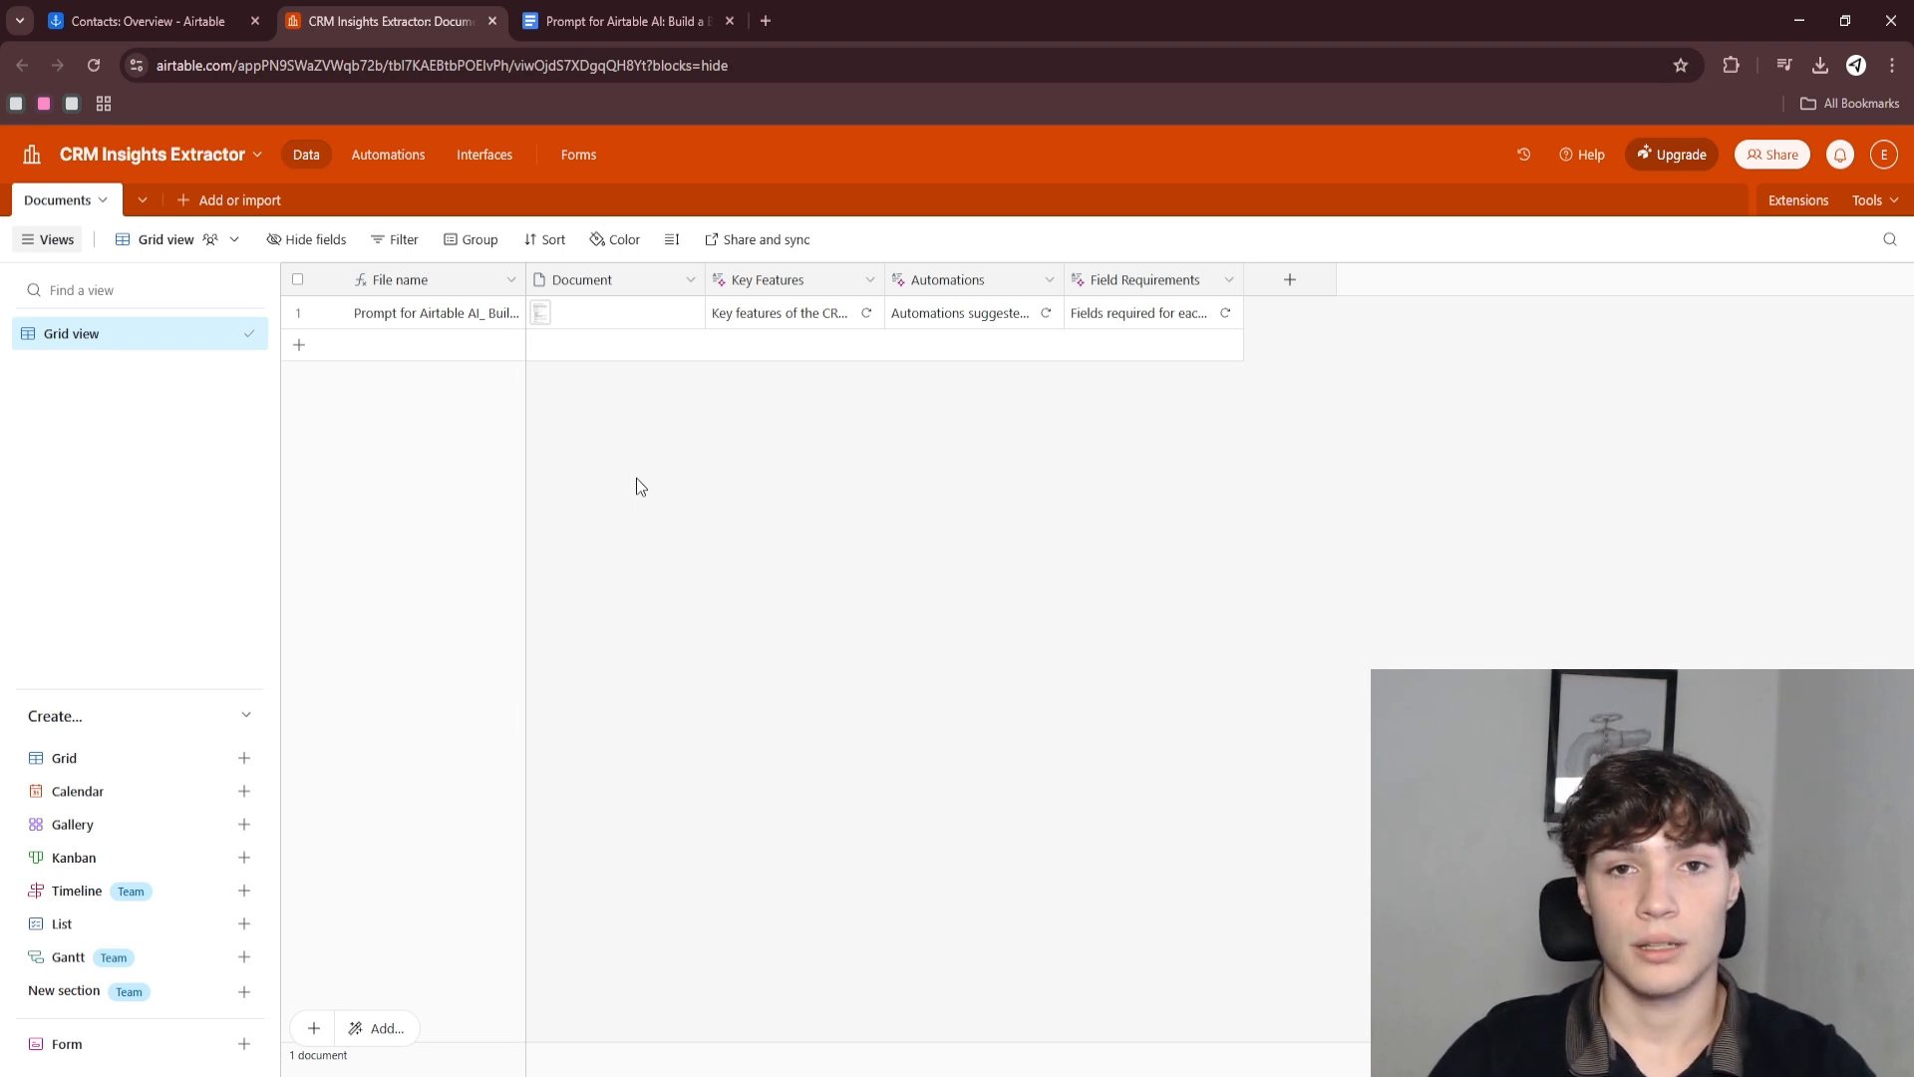
{"action": "double_click", "coordinate": [792, 312]}
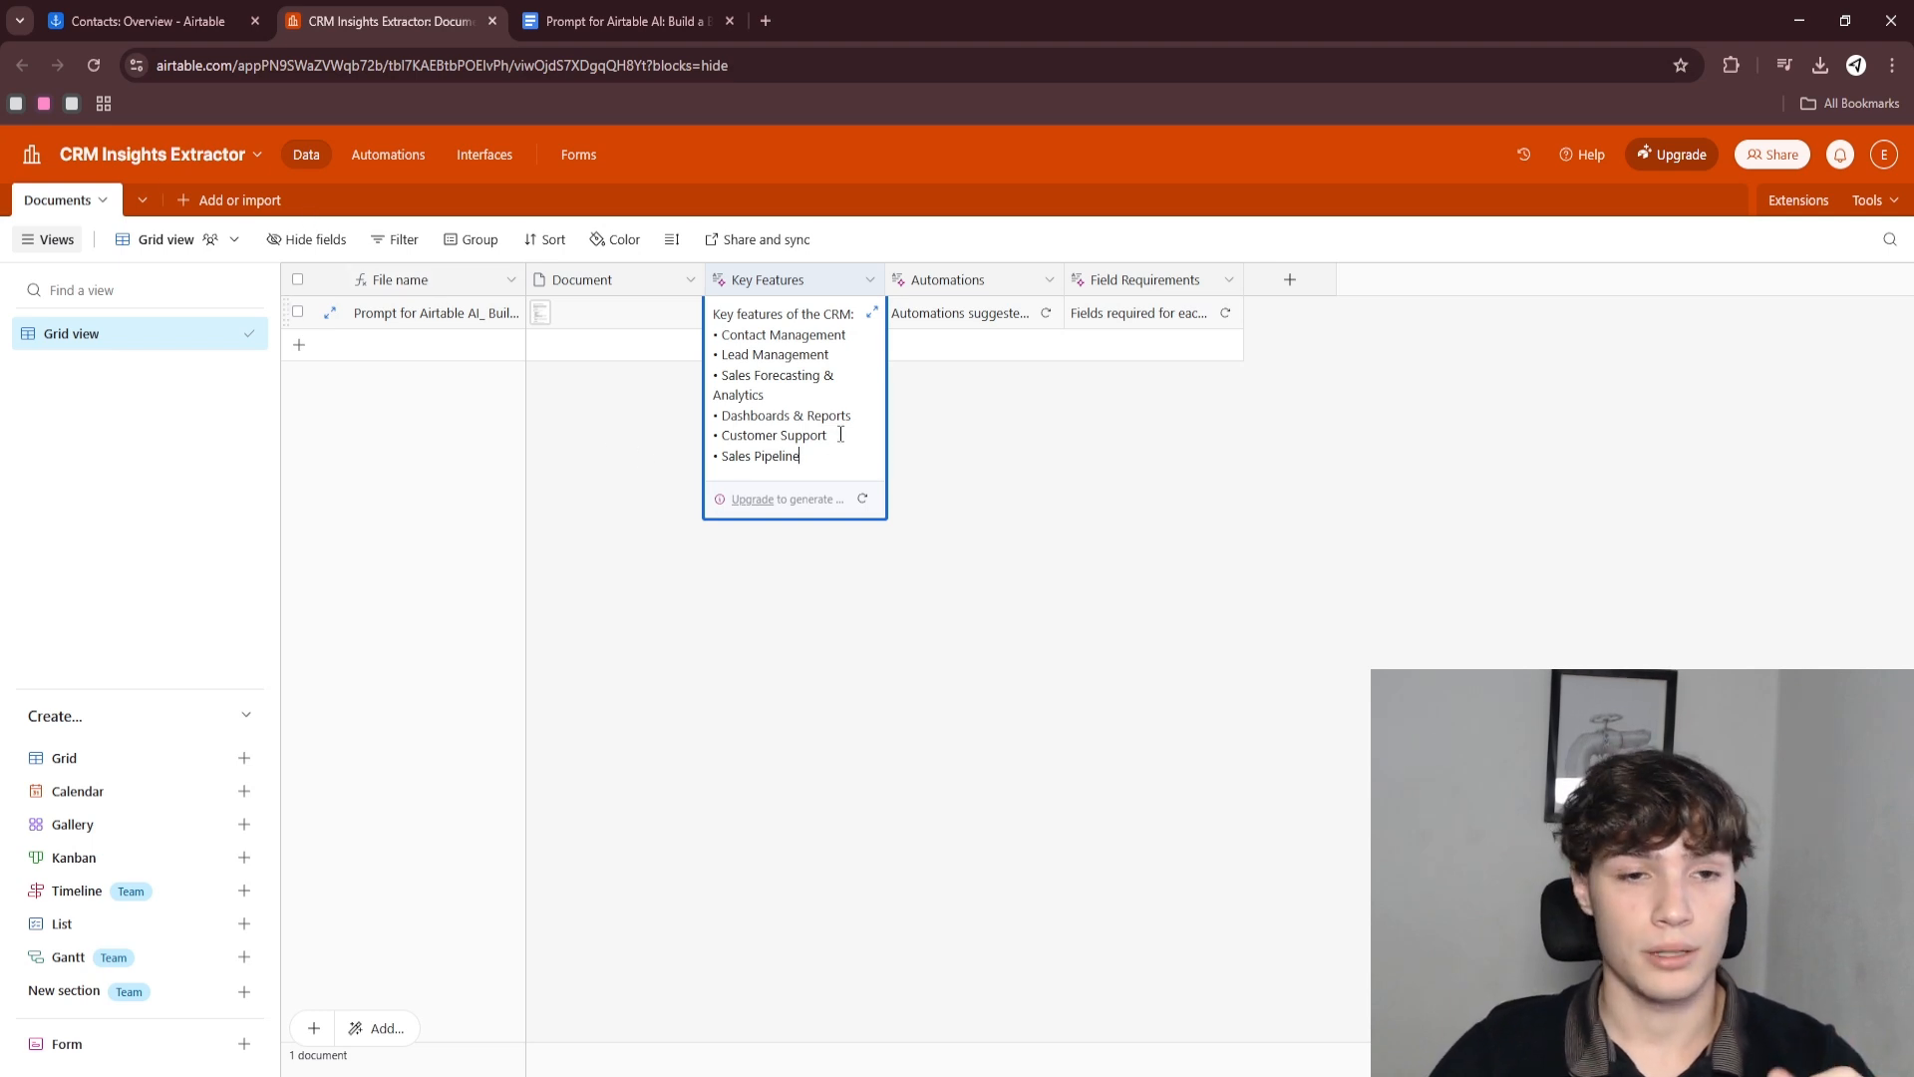
{"action": "left_click", "coordinate": [874, 311]}
{"action": "left_click", "coordinate": [897, 616]}
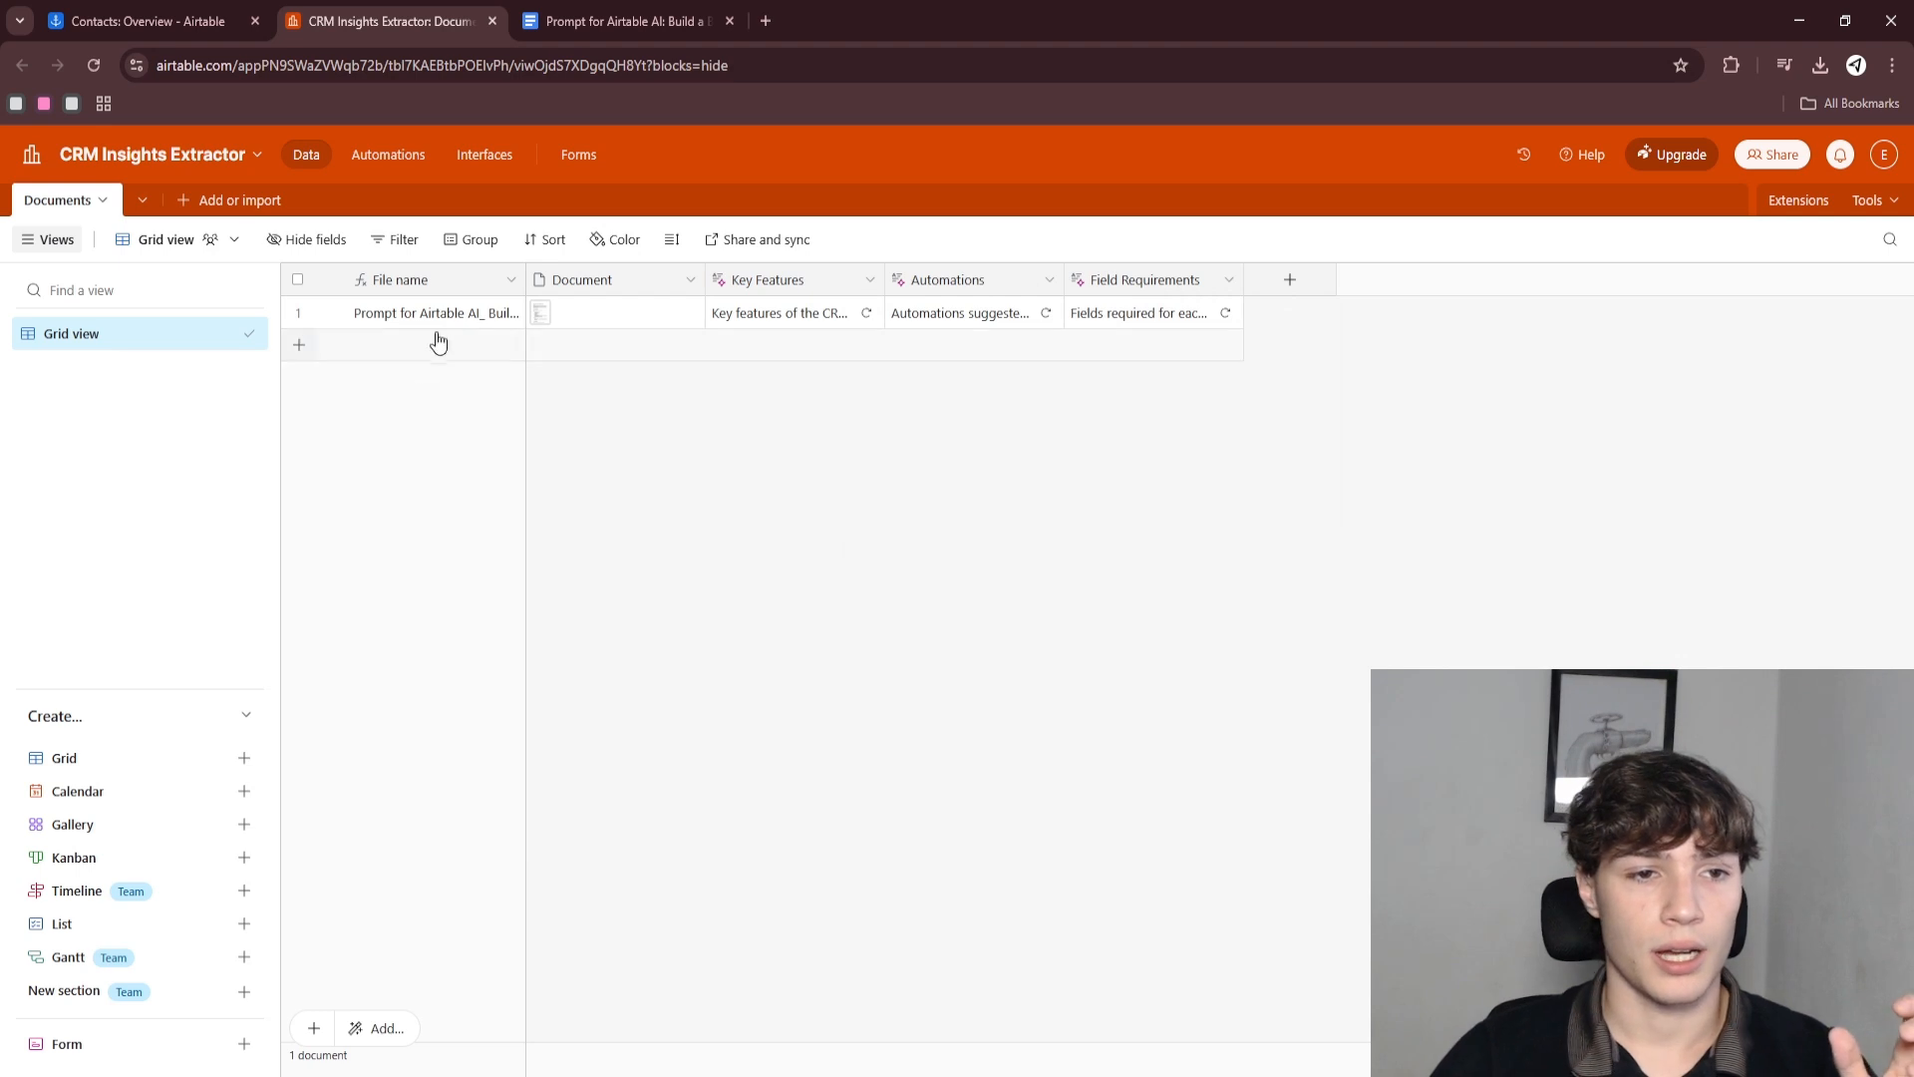
- Read the full list of suggested automations in the prompt document's Automations field
{"action": "left_click", "coordinate": [583, 319]}
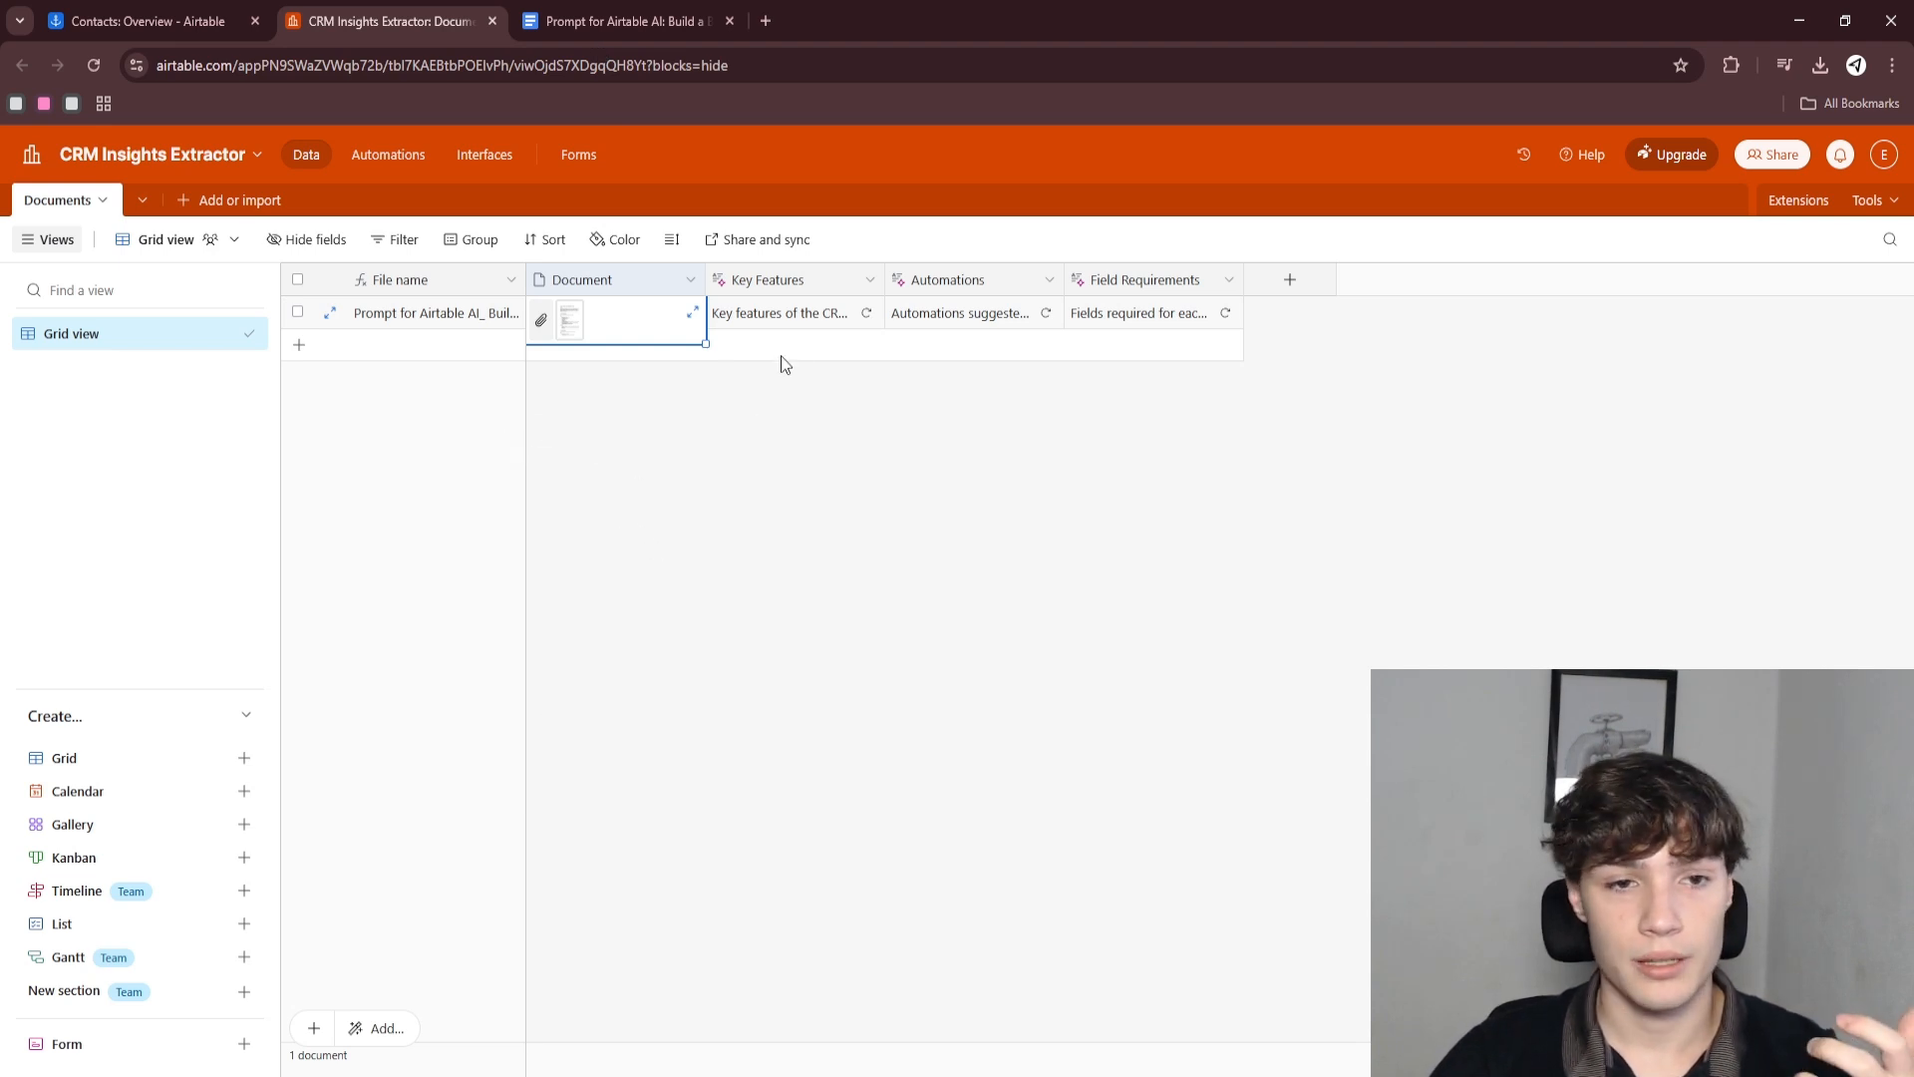
{"action": "left_click", "coordinate": [937, 324]}
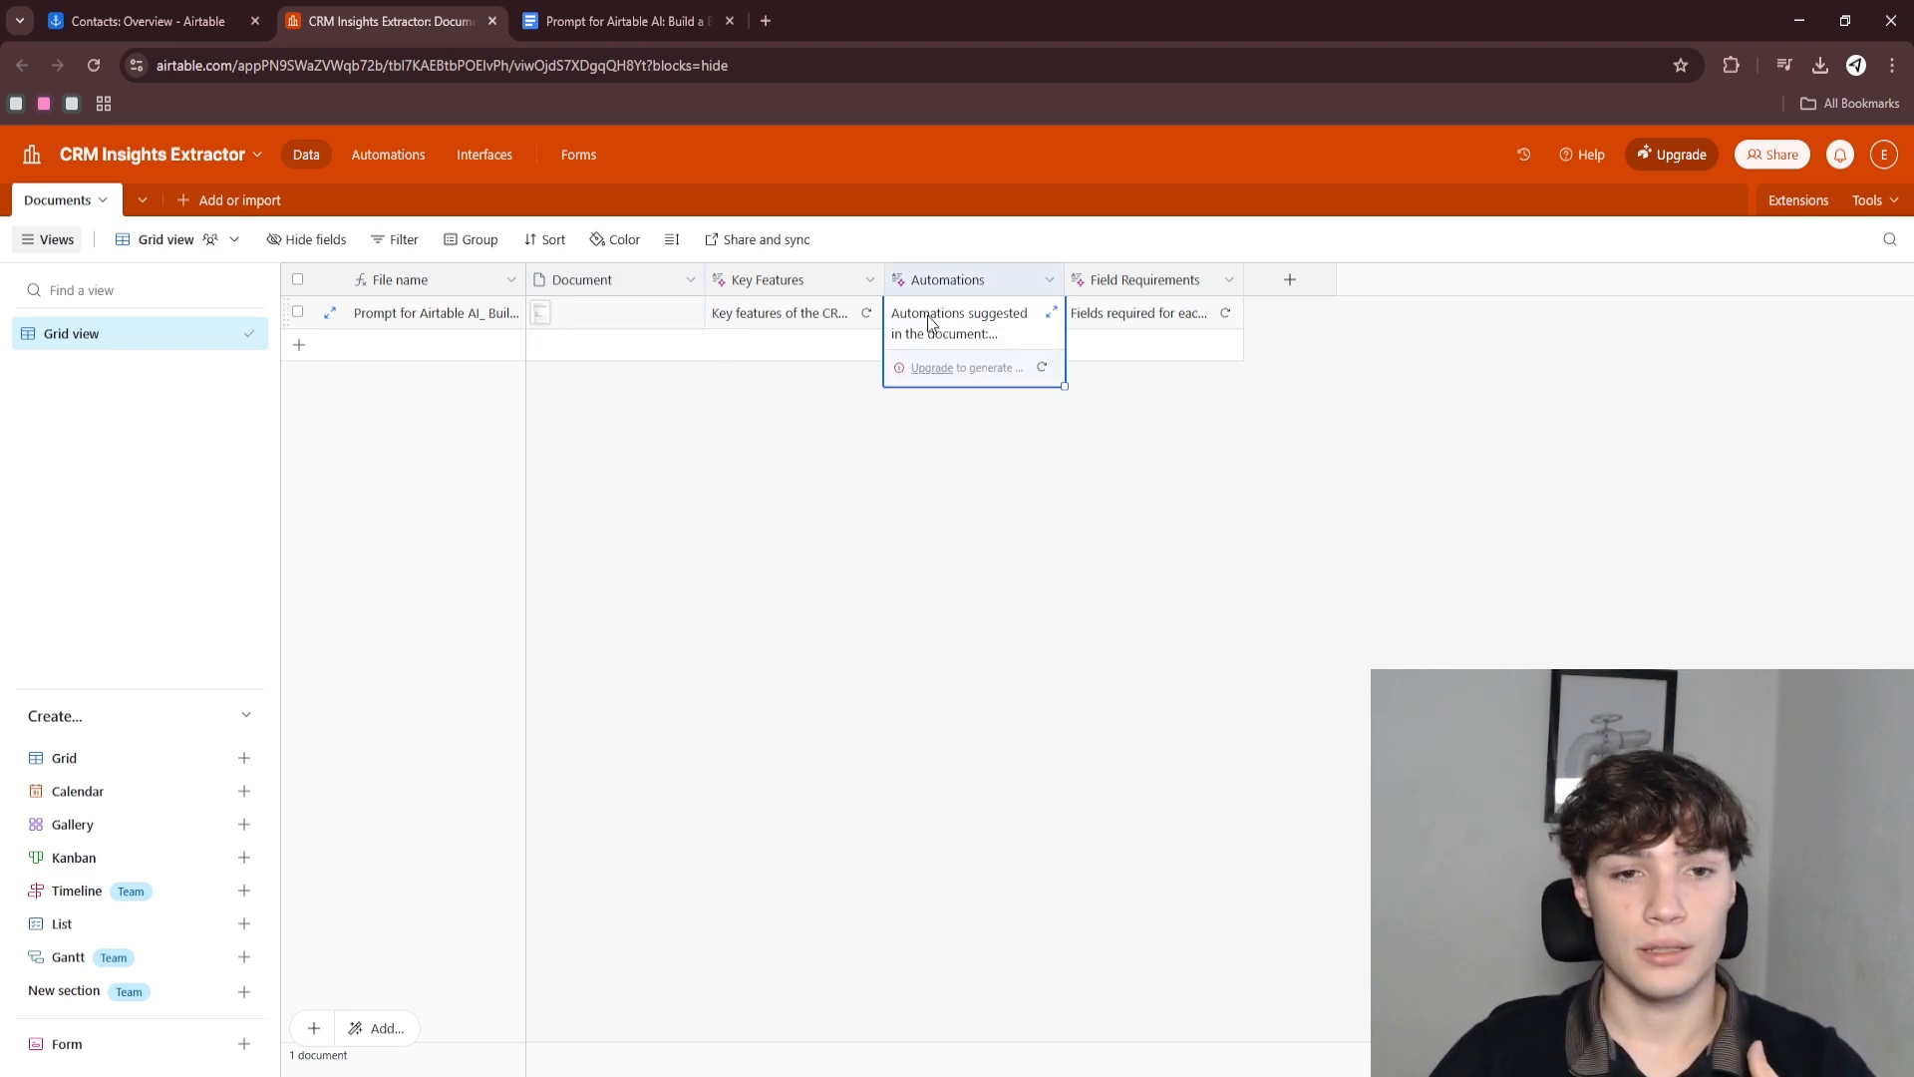
{"action": "left_click", "coordinate": [1049, 313]}
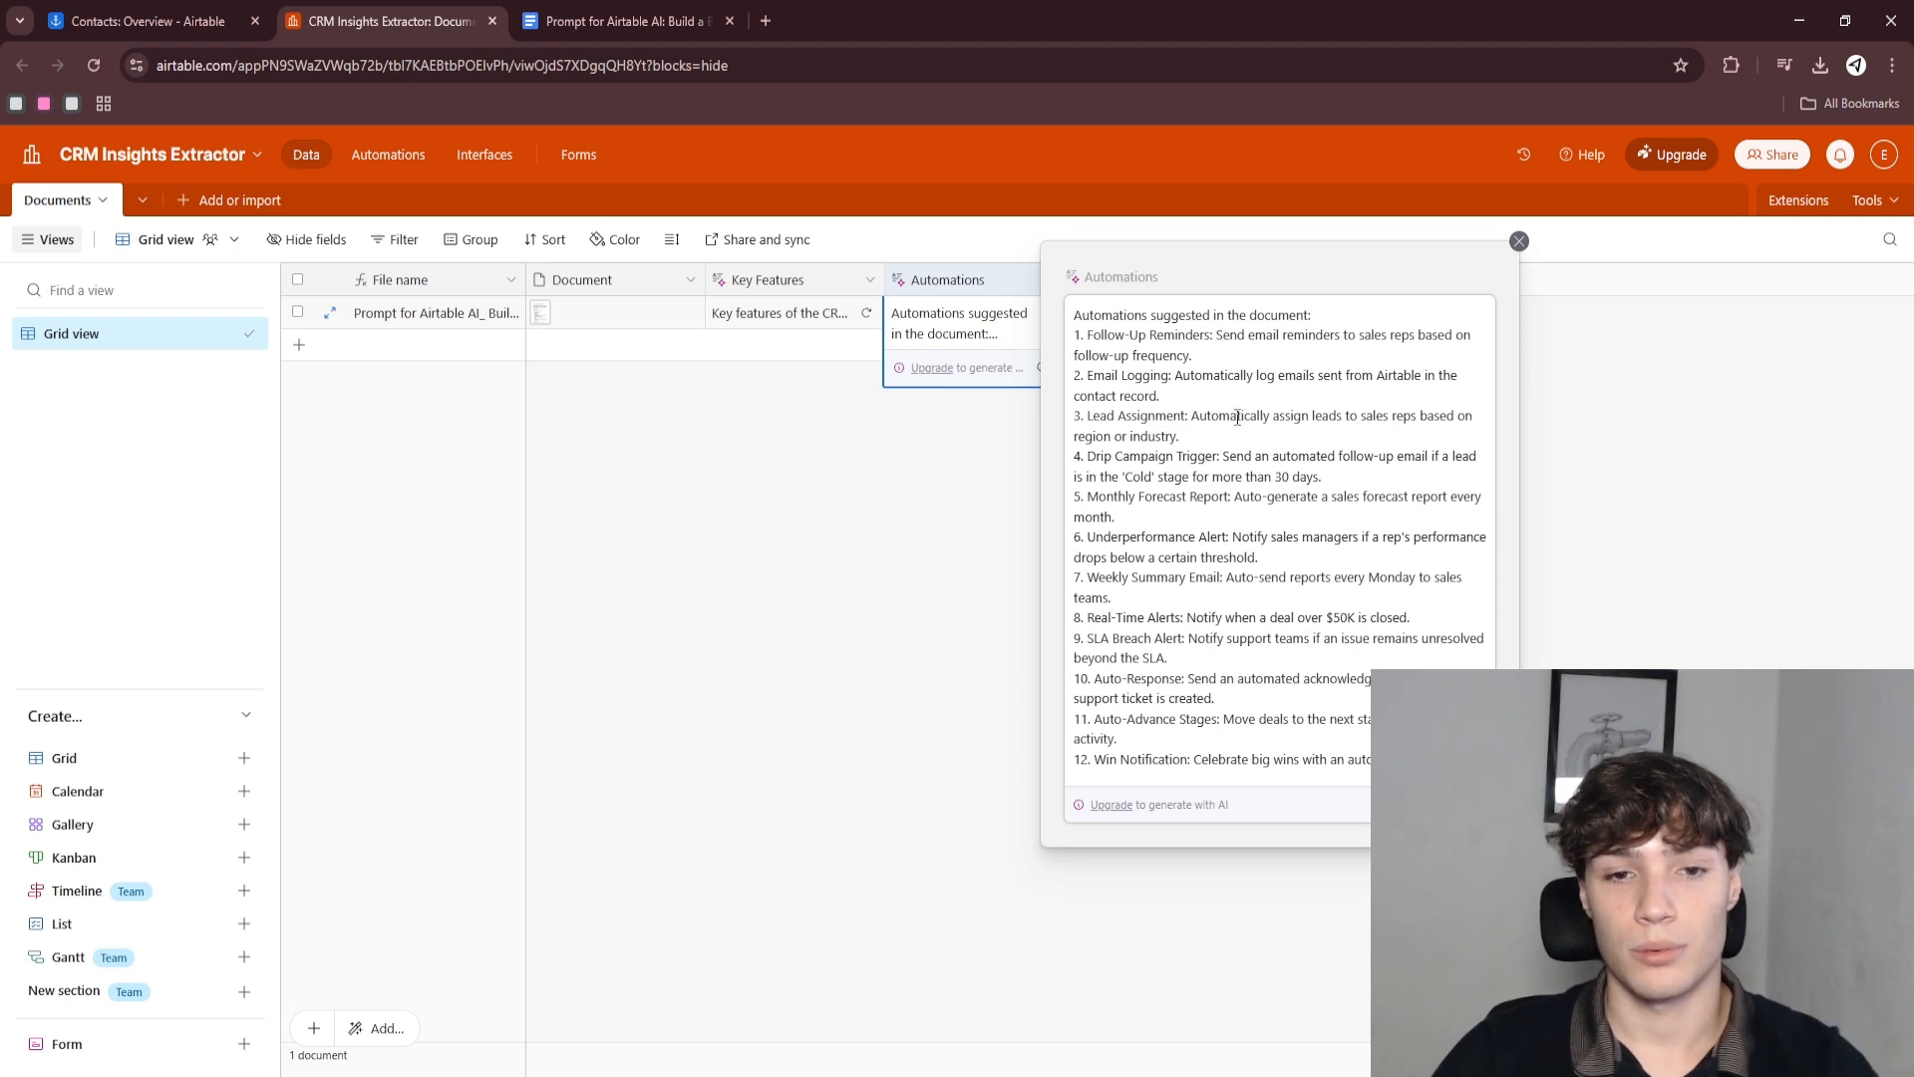
{"action": "left_click_drag", "start_coordinate": [1092, 355], "coordinate": [1258, 555]}
{"action": "left_click", "coordinate": [1259, 555]}
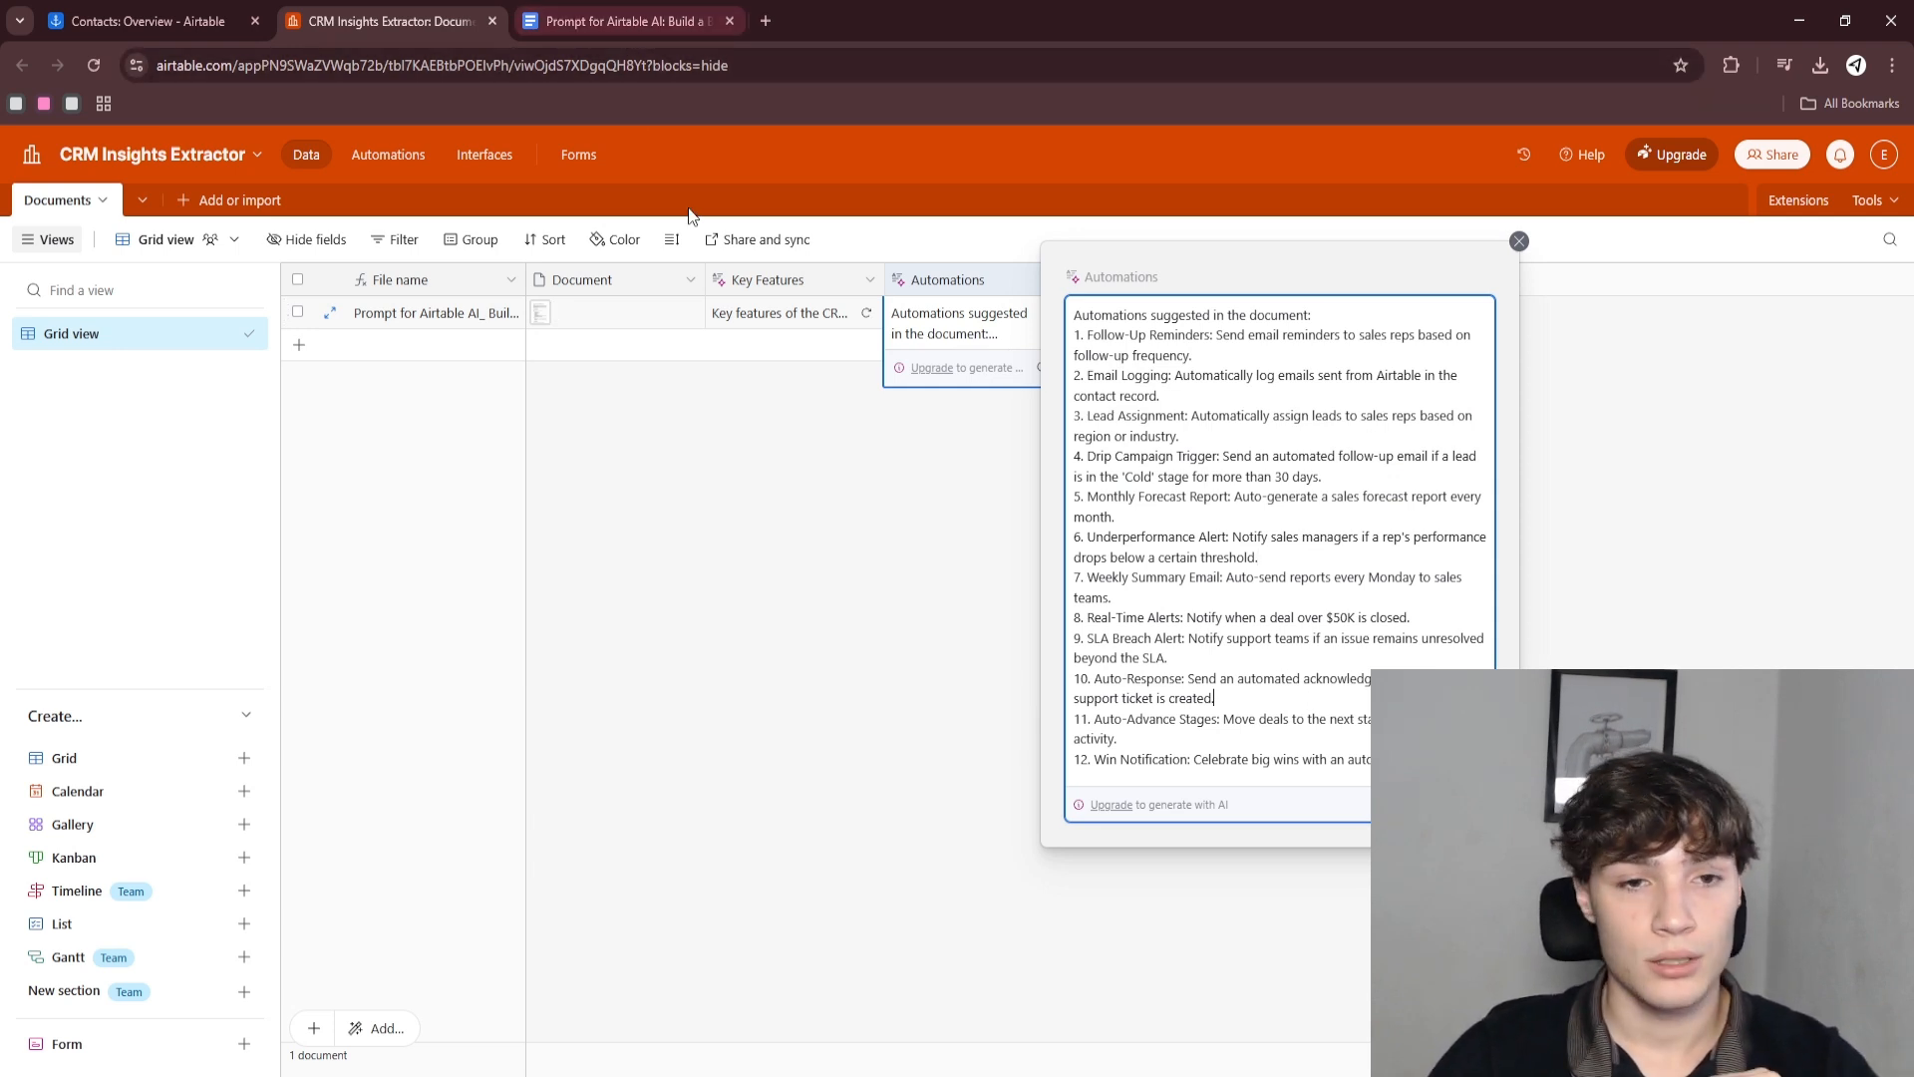
{"action": "left_click", "coordinate": [843, 610]}
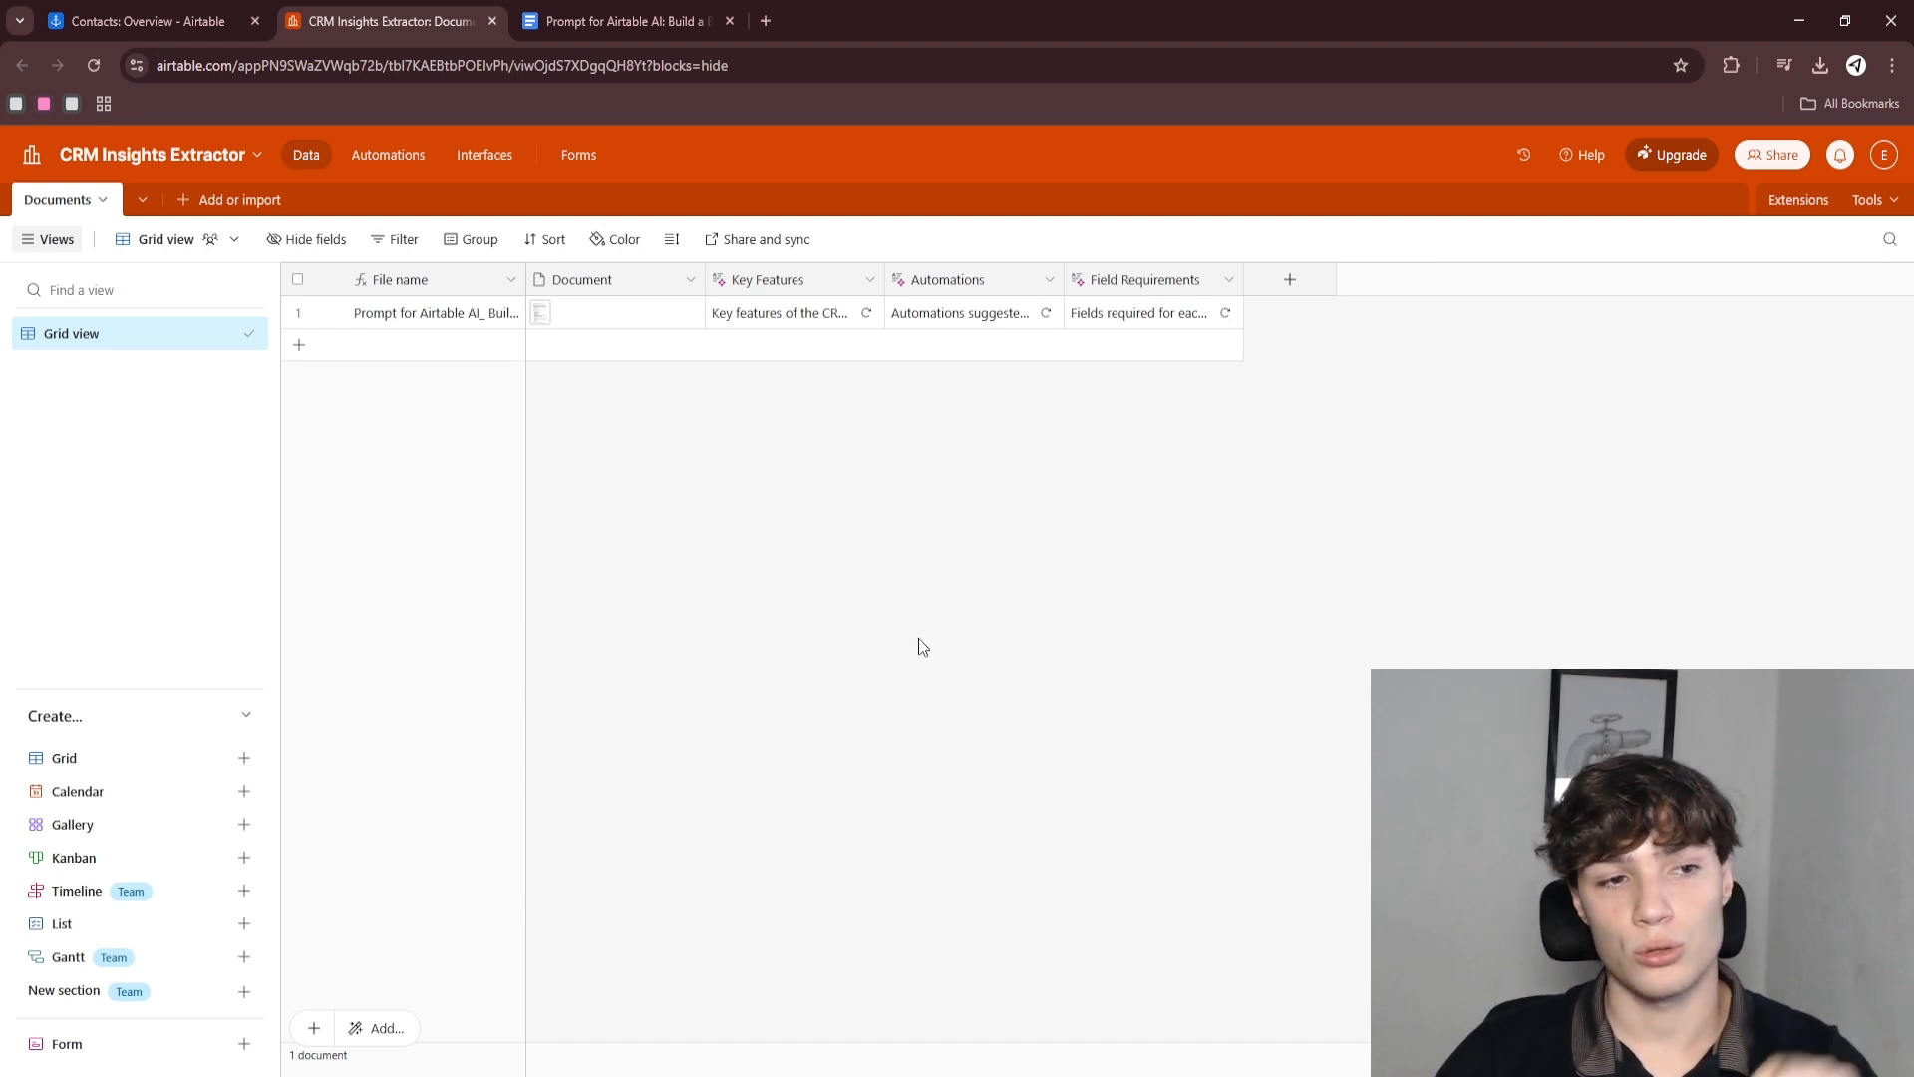
- Read through the prompt document's complete Field Requirements entry, covering the fields for each CRM section
{"action": "left_click", "coordinate": [1133, 321]}
{"action": "double_click", "coordinate": [1132, 318]}
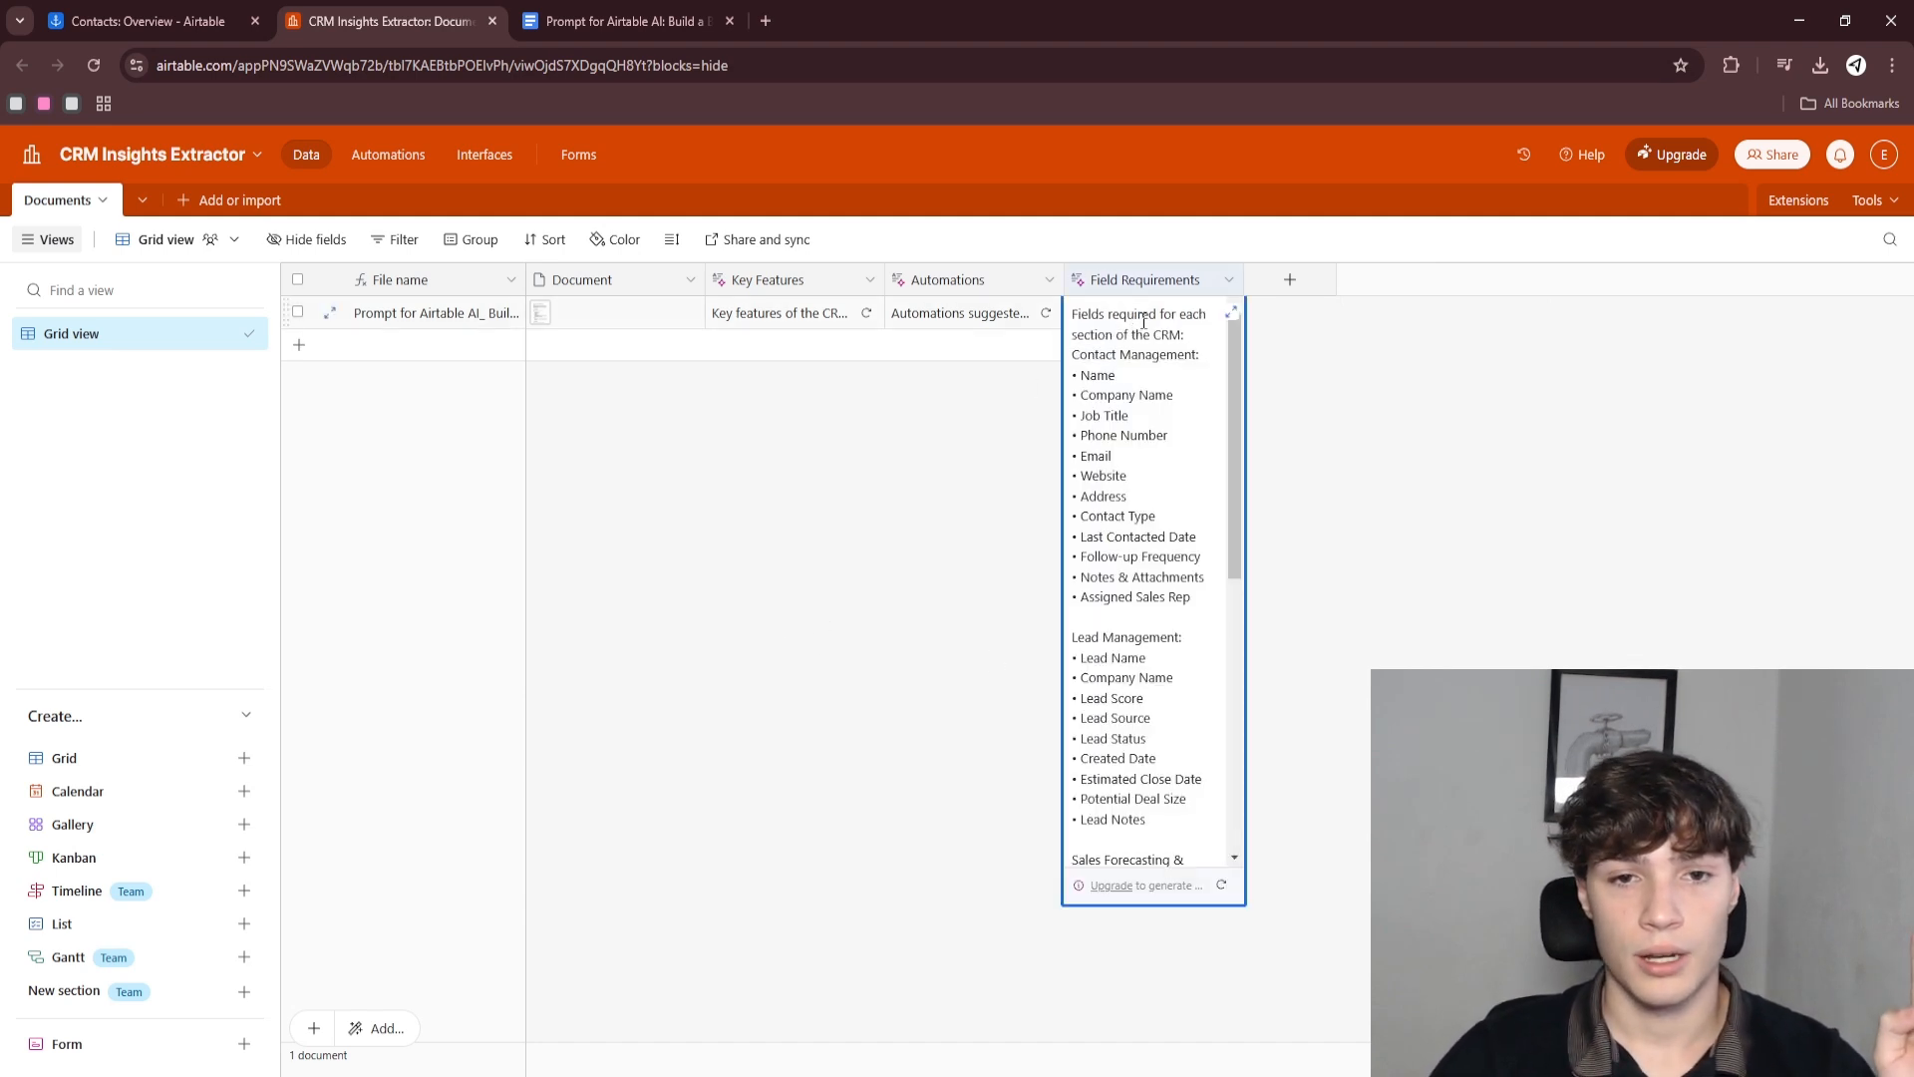
{"action": "left_click", "coordinate": [1229, 317]}
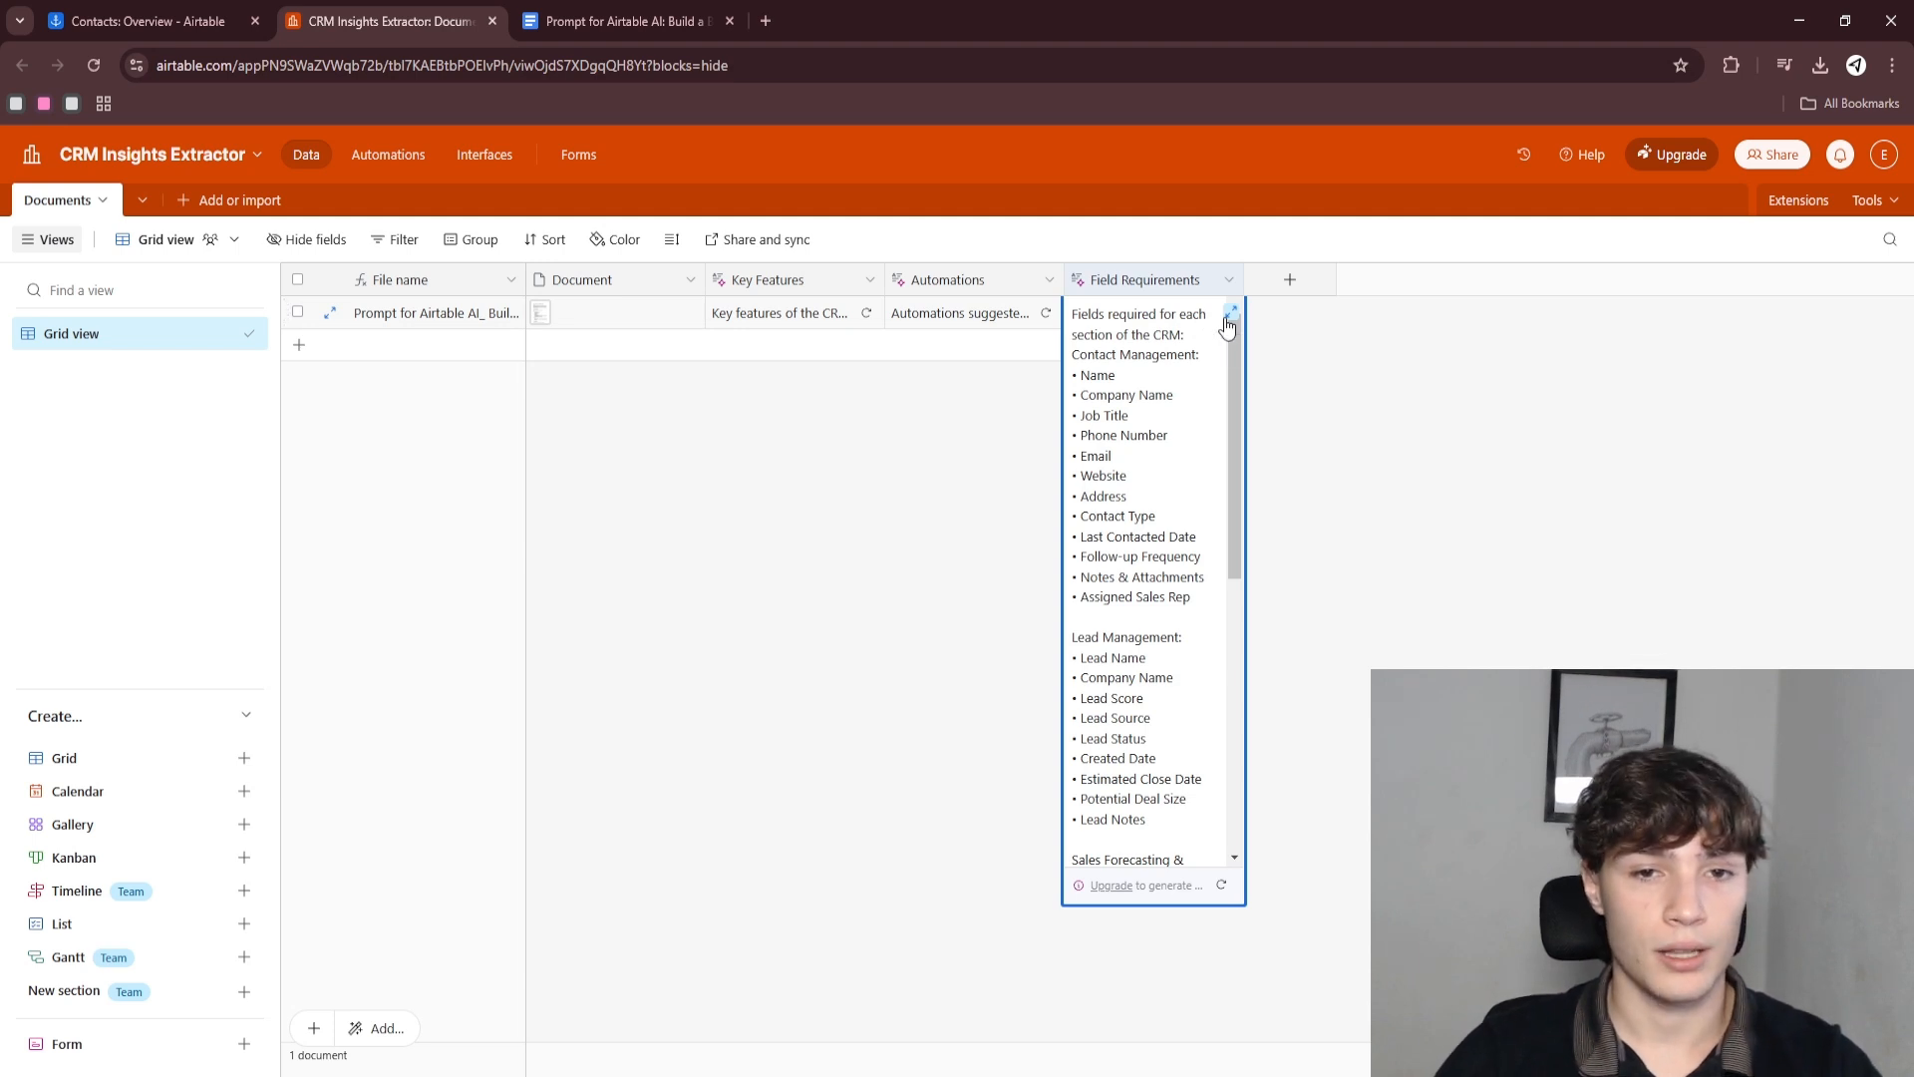
{"action": "scroll", "coordinate": [1431, 504], "scroll_direction": "down", "scroll_amount": 5}
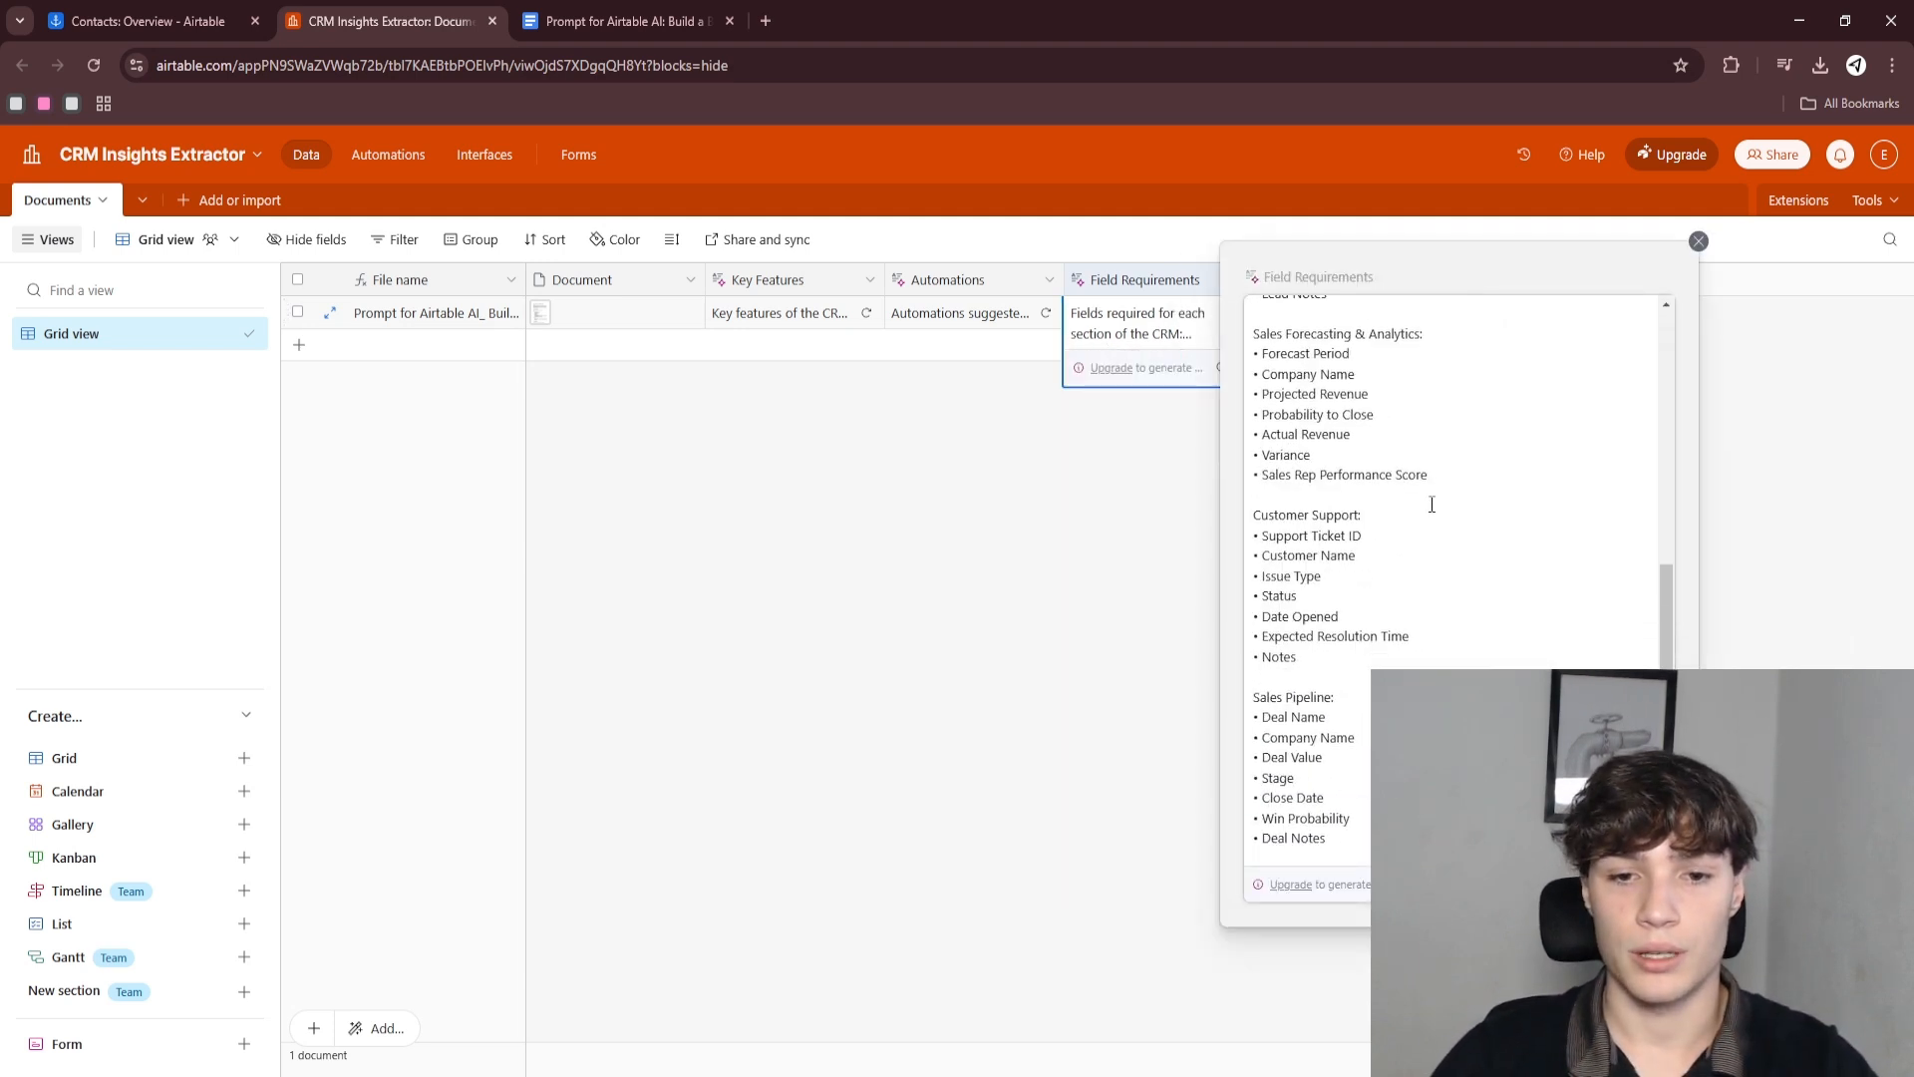
{"action": "scroll", "coordinate": [1380, 638], "scroll_direction": "up", "scroll_amount": 5}
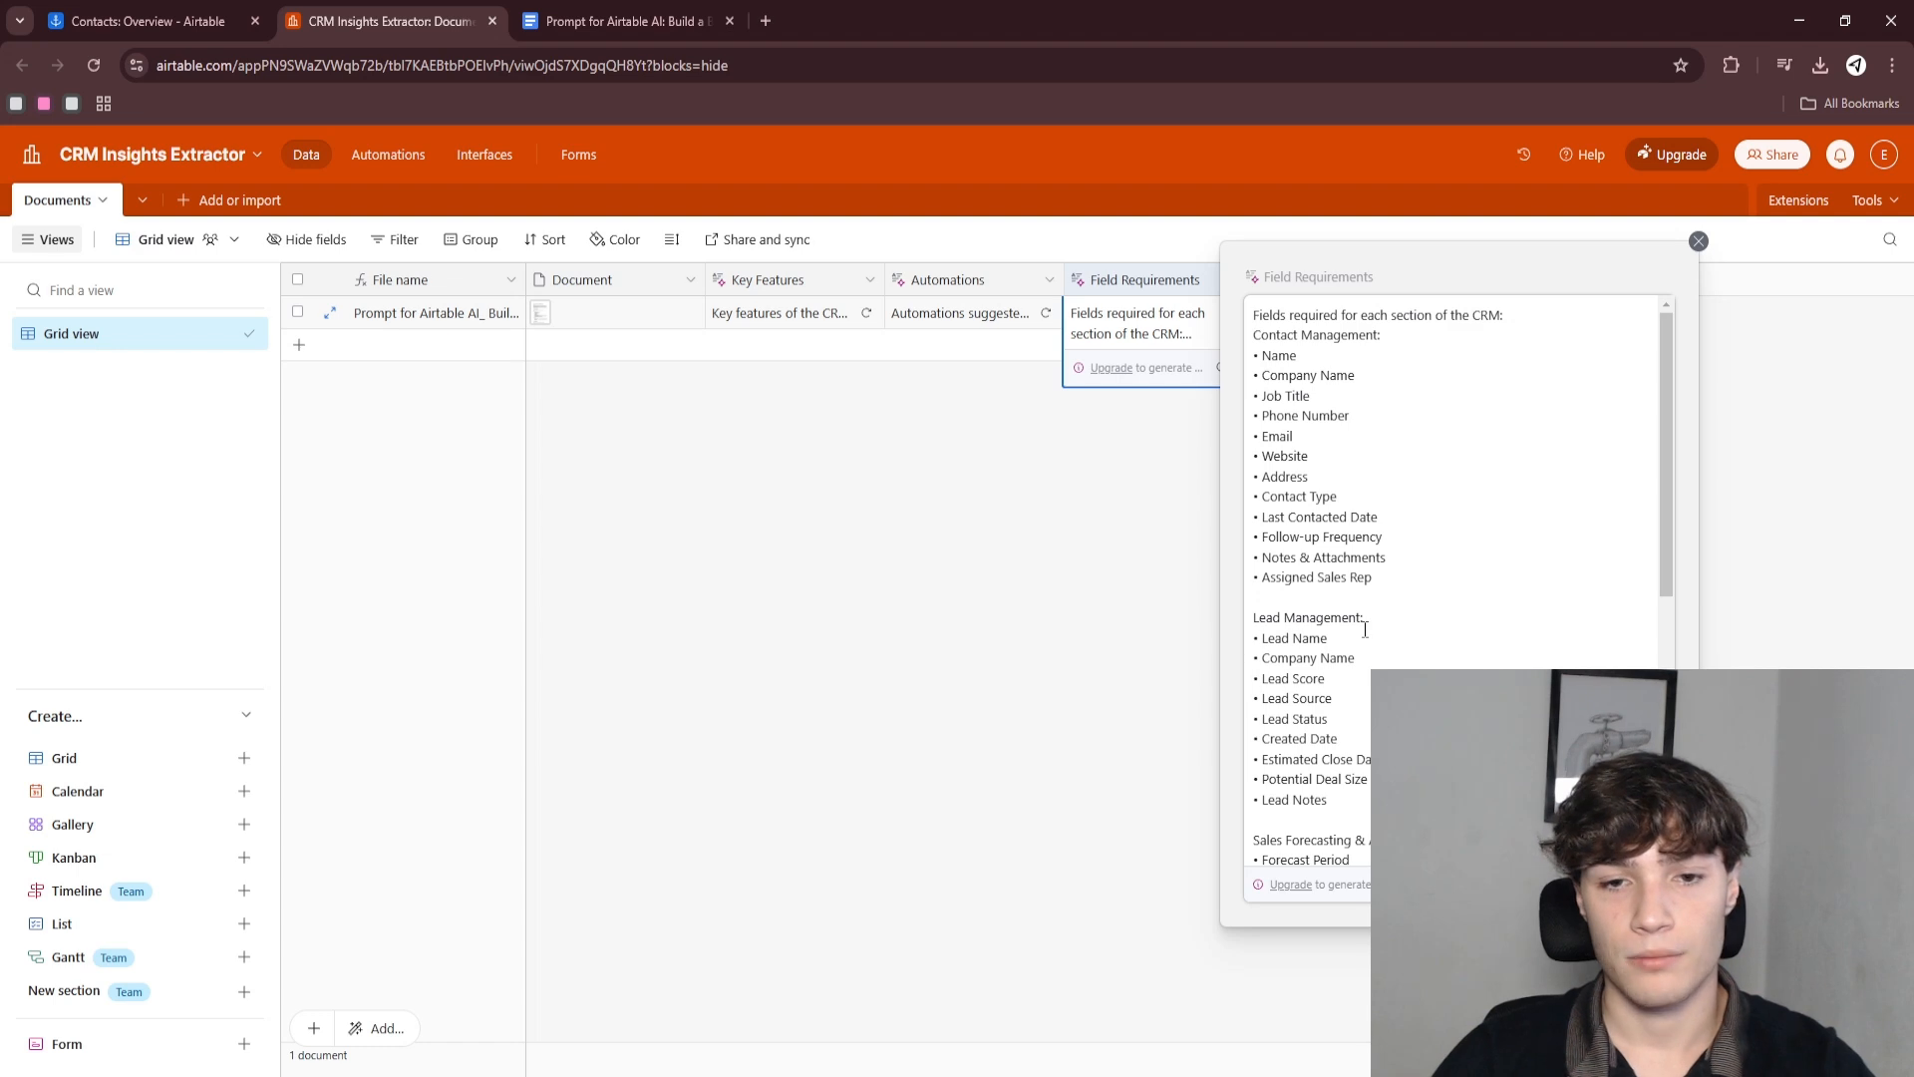
{"action": "scroll", "coordinate": [1362, 628], "scroll_direction": "down", "scroll_amount": 5}
{"action": "left_click", "coordinate": [984, 678]}
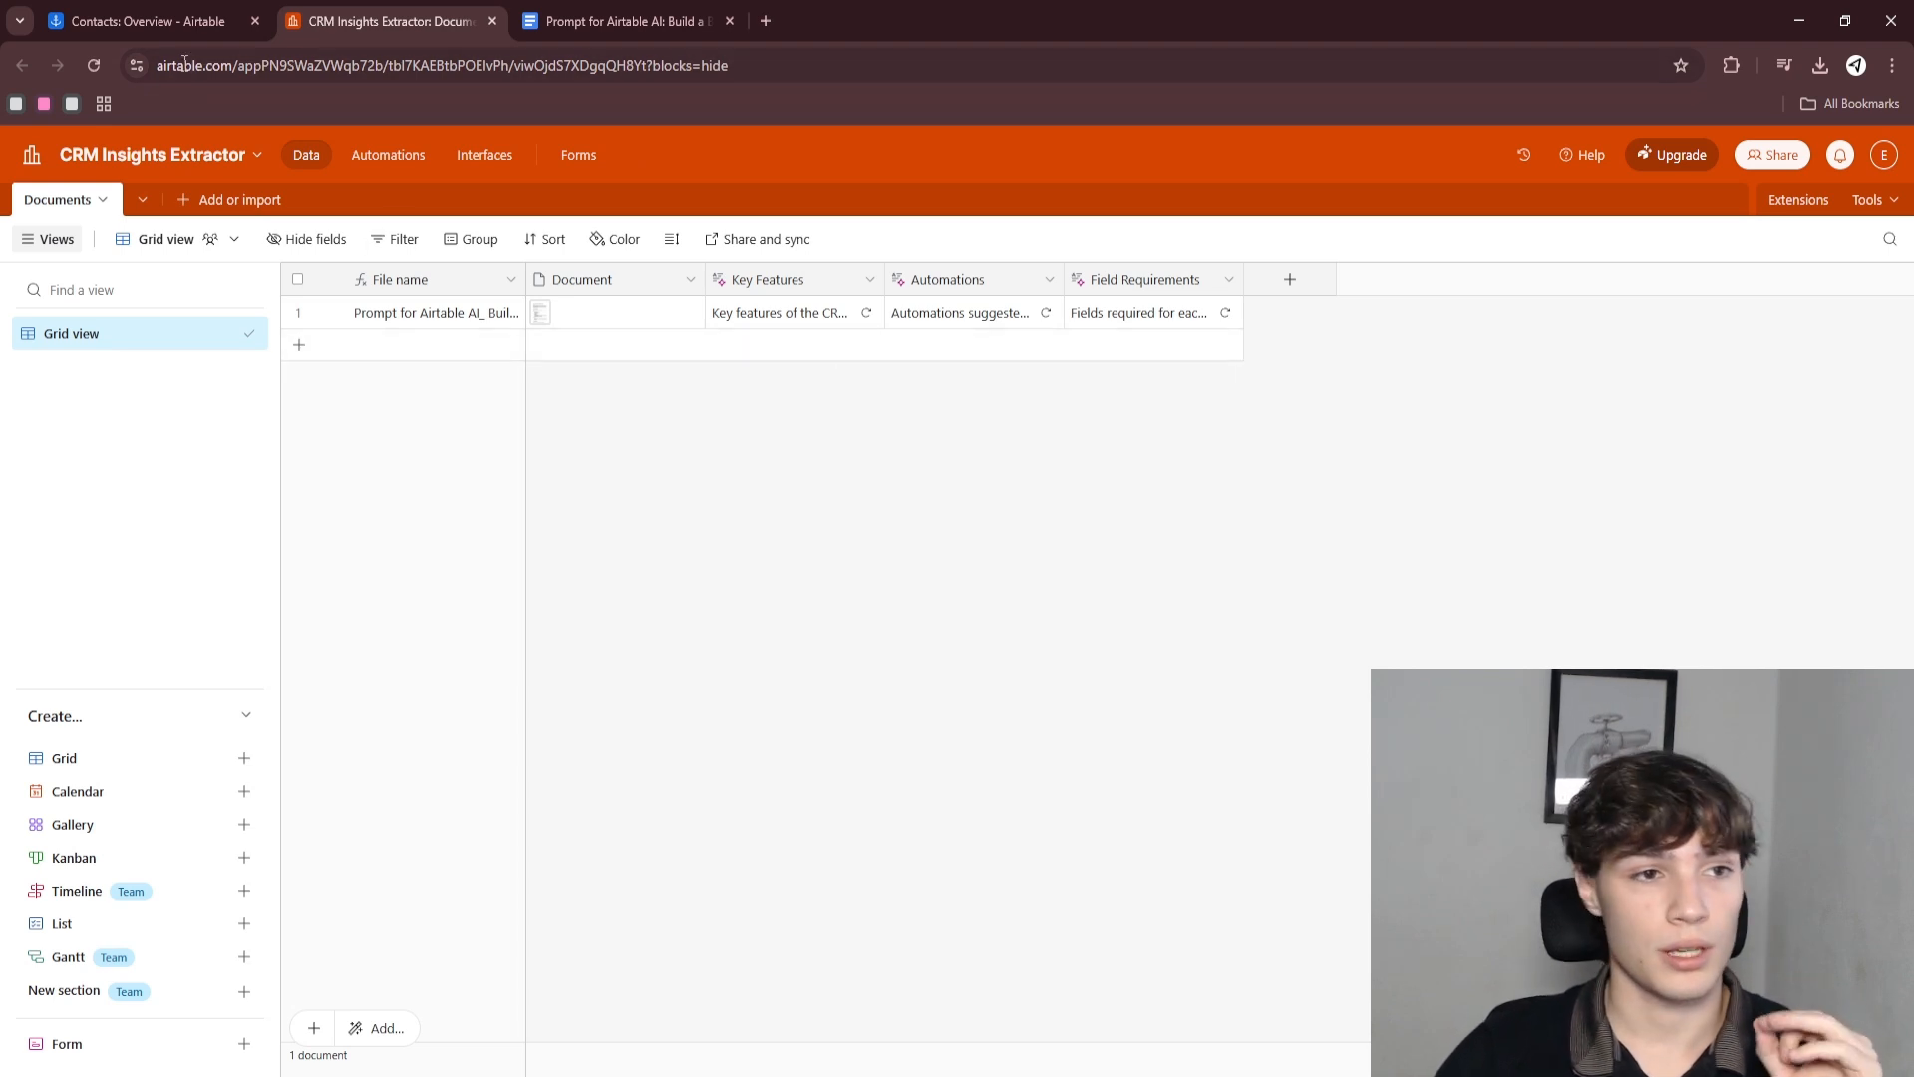
- Return to the B2B CRM app, view the Leads overview and open the app for editing
{"action": "left_click", "coordinate": [129, 22]}
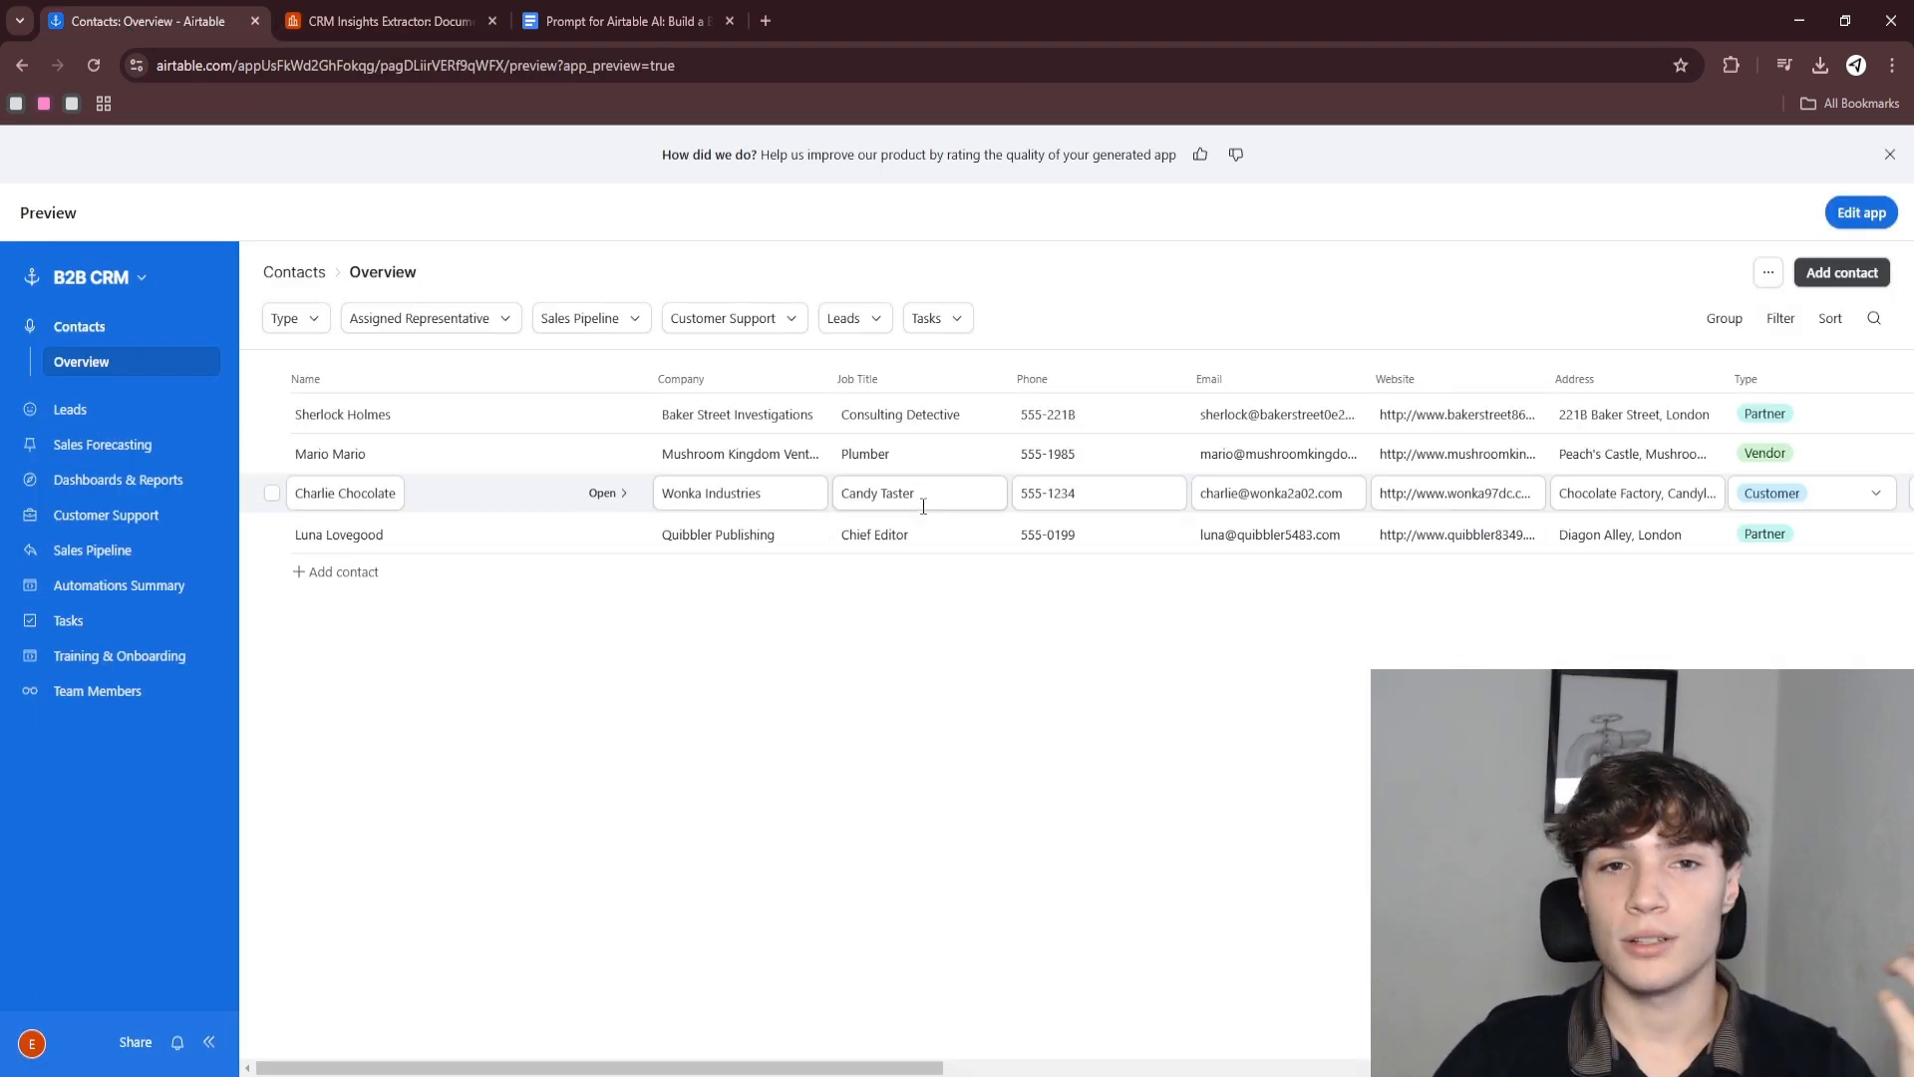
{"action": "left_click", "coordinate": [90, 417]}
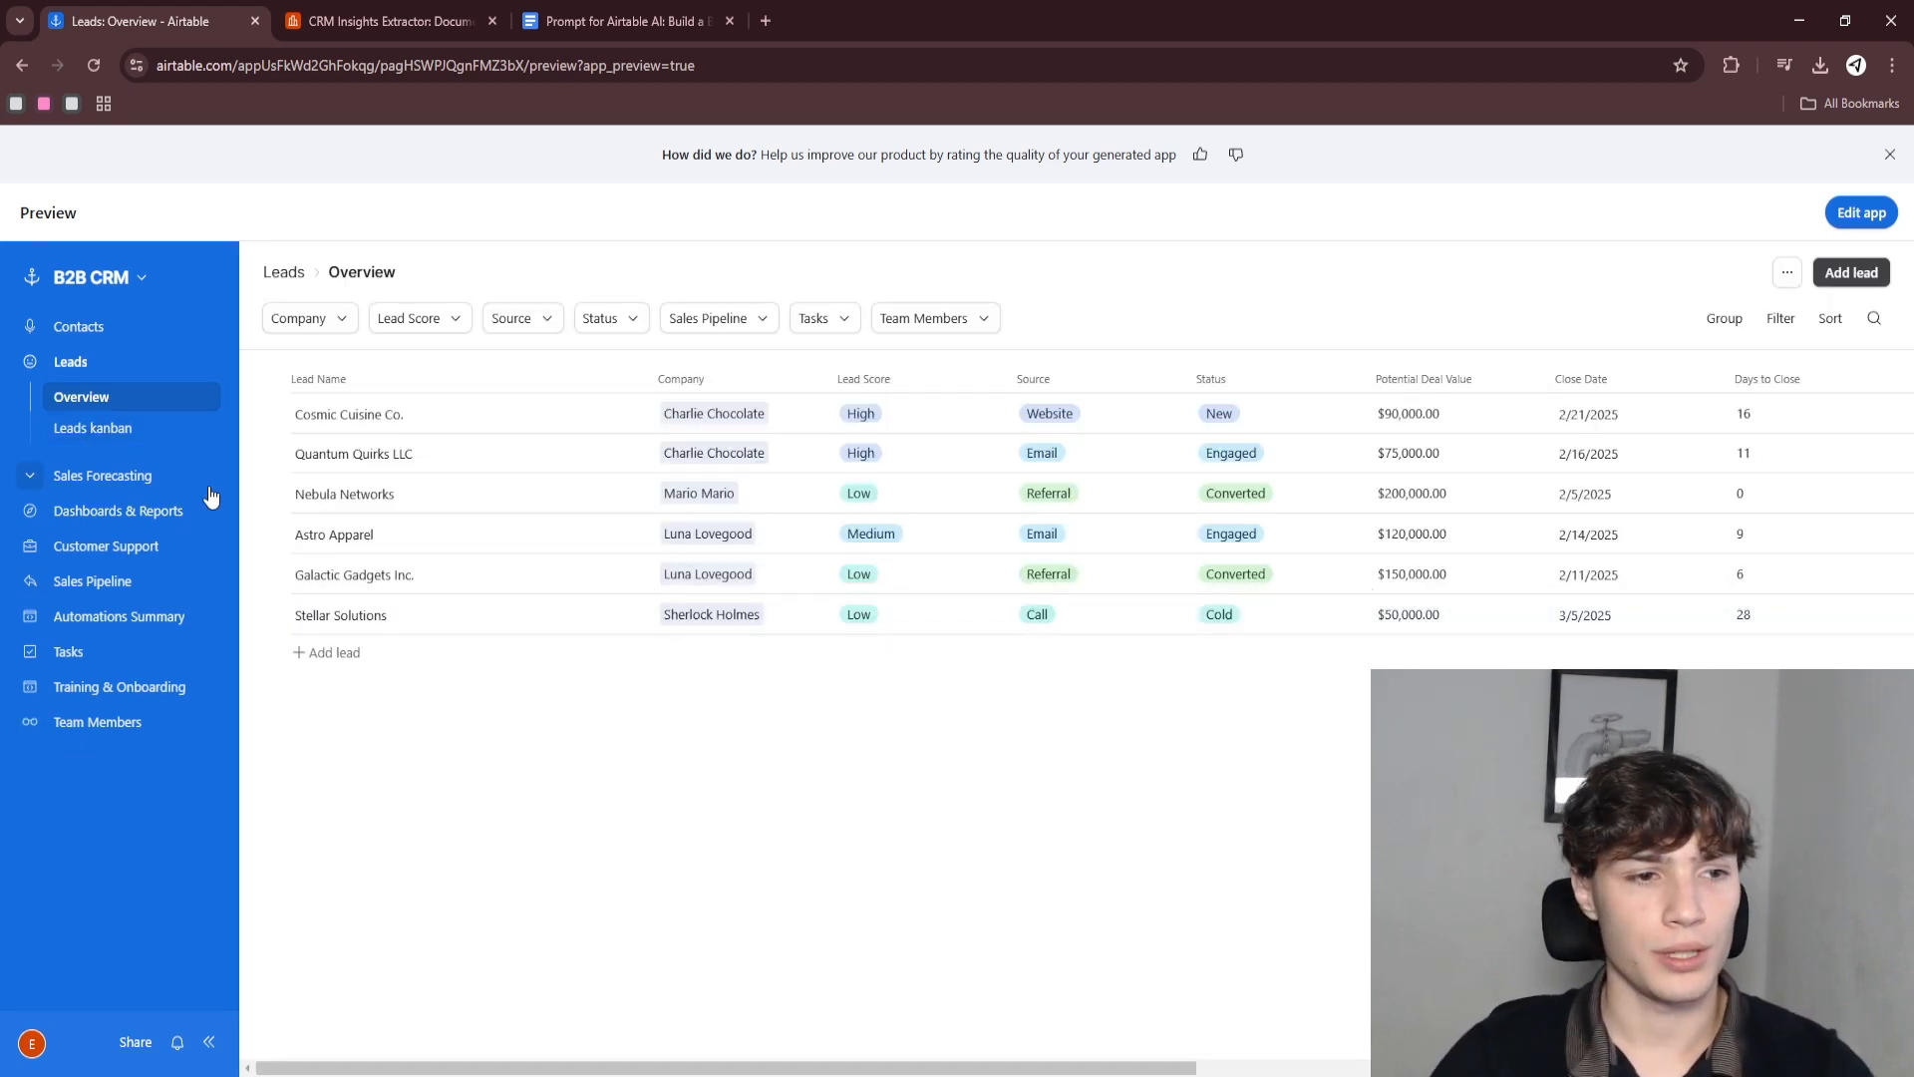
{"action": "left_click", "coordinate": [1860, 215]}
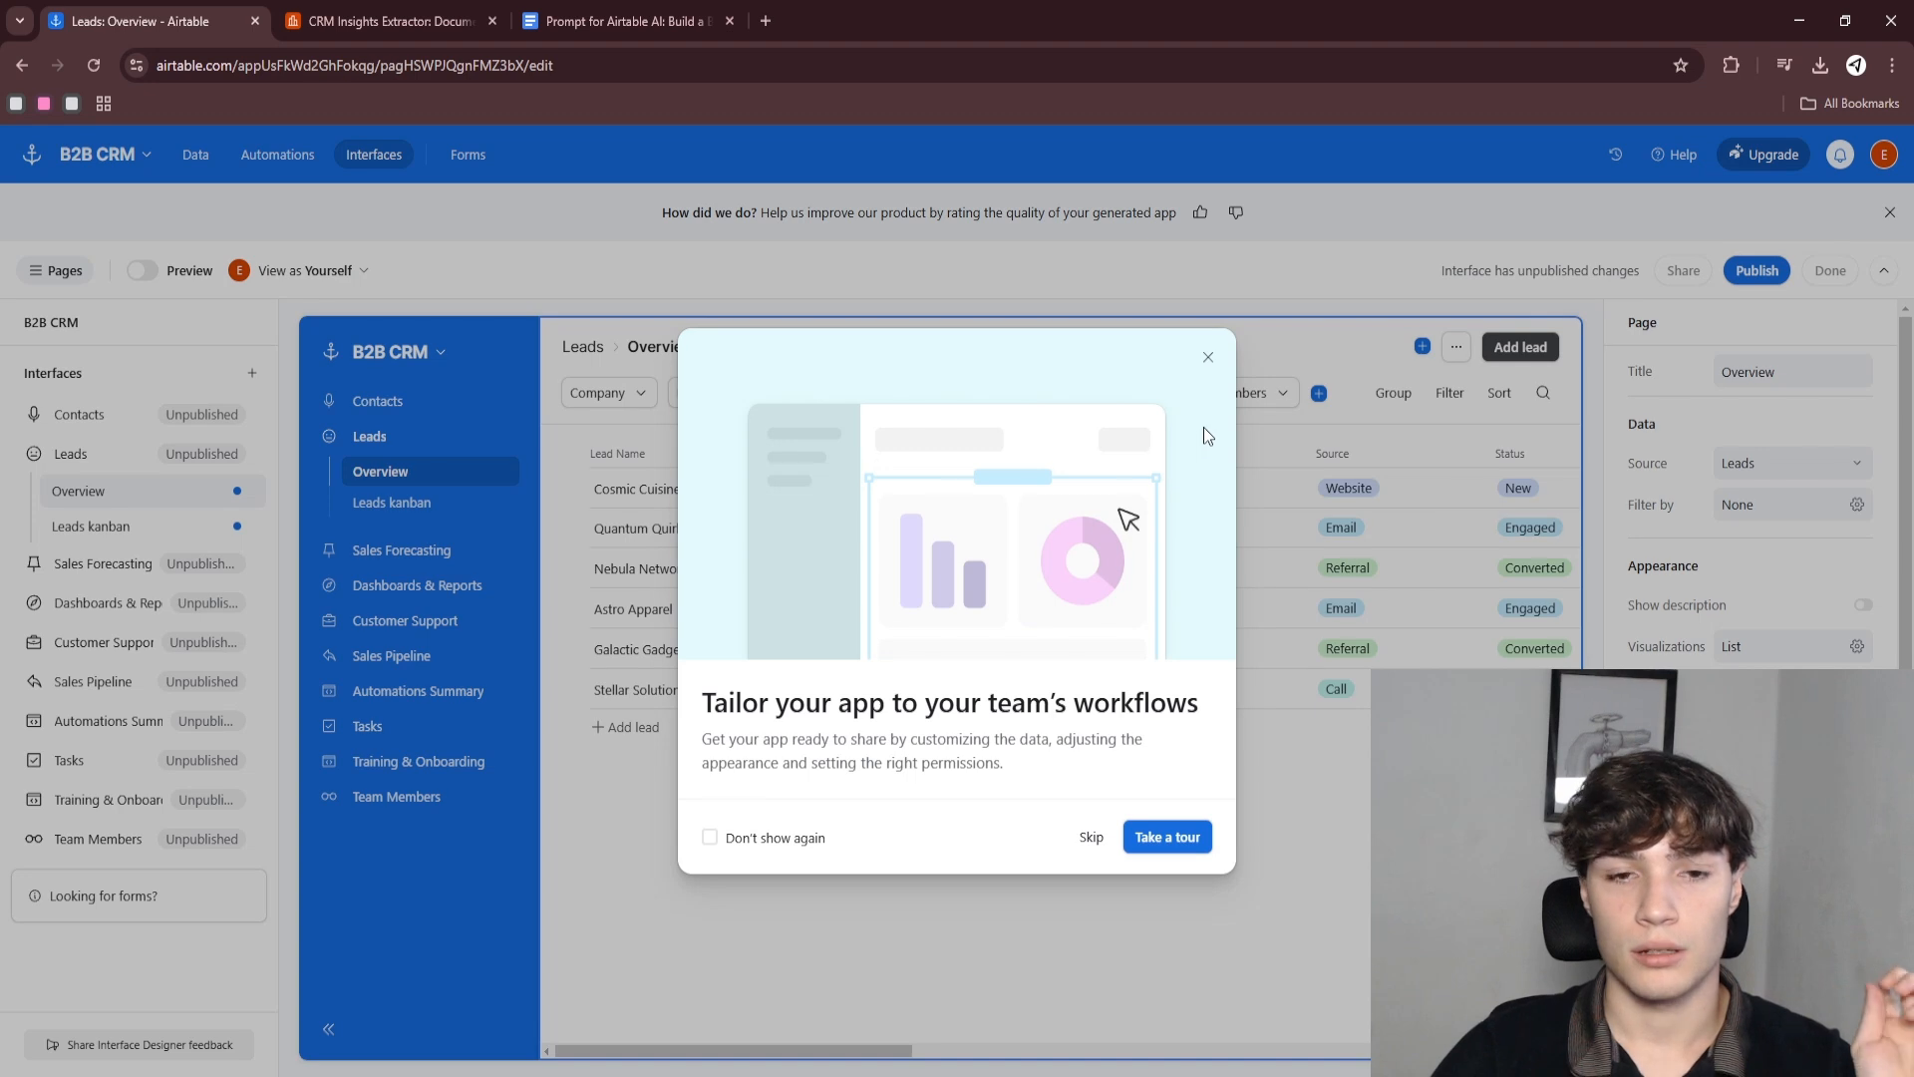
- Dismiss the app tour offer, switch to the base's underlying data and look across all fields of the Dashboards & Reports table
{"action": "left_click", "coordinate": [1207, 359]}
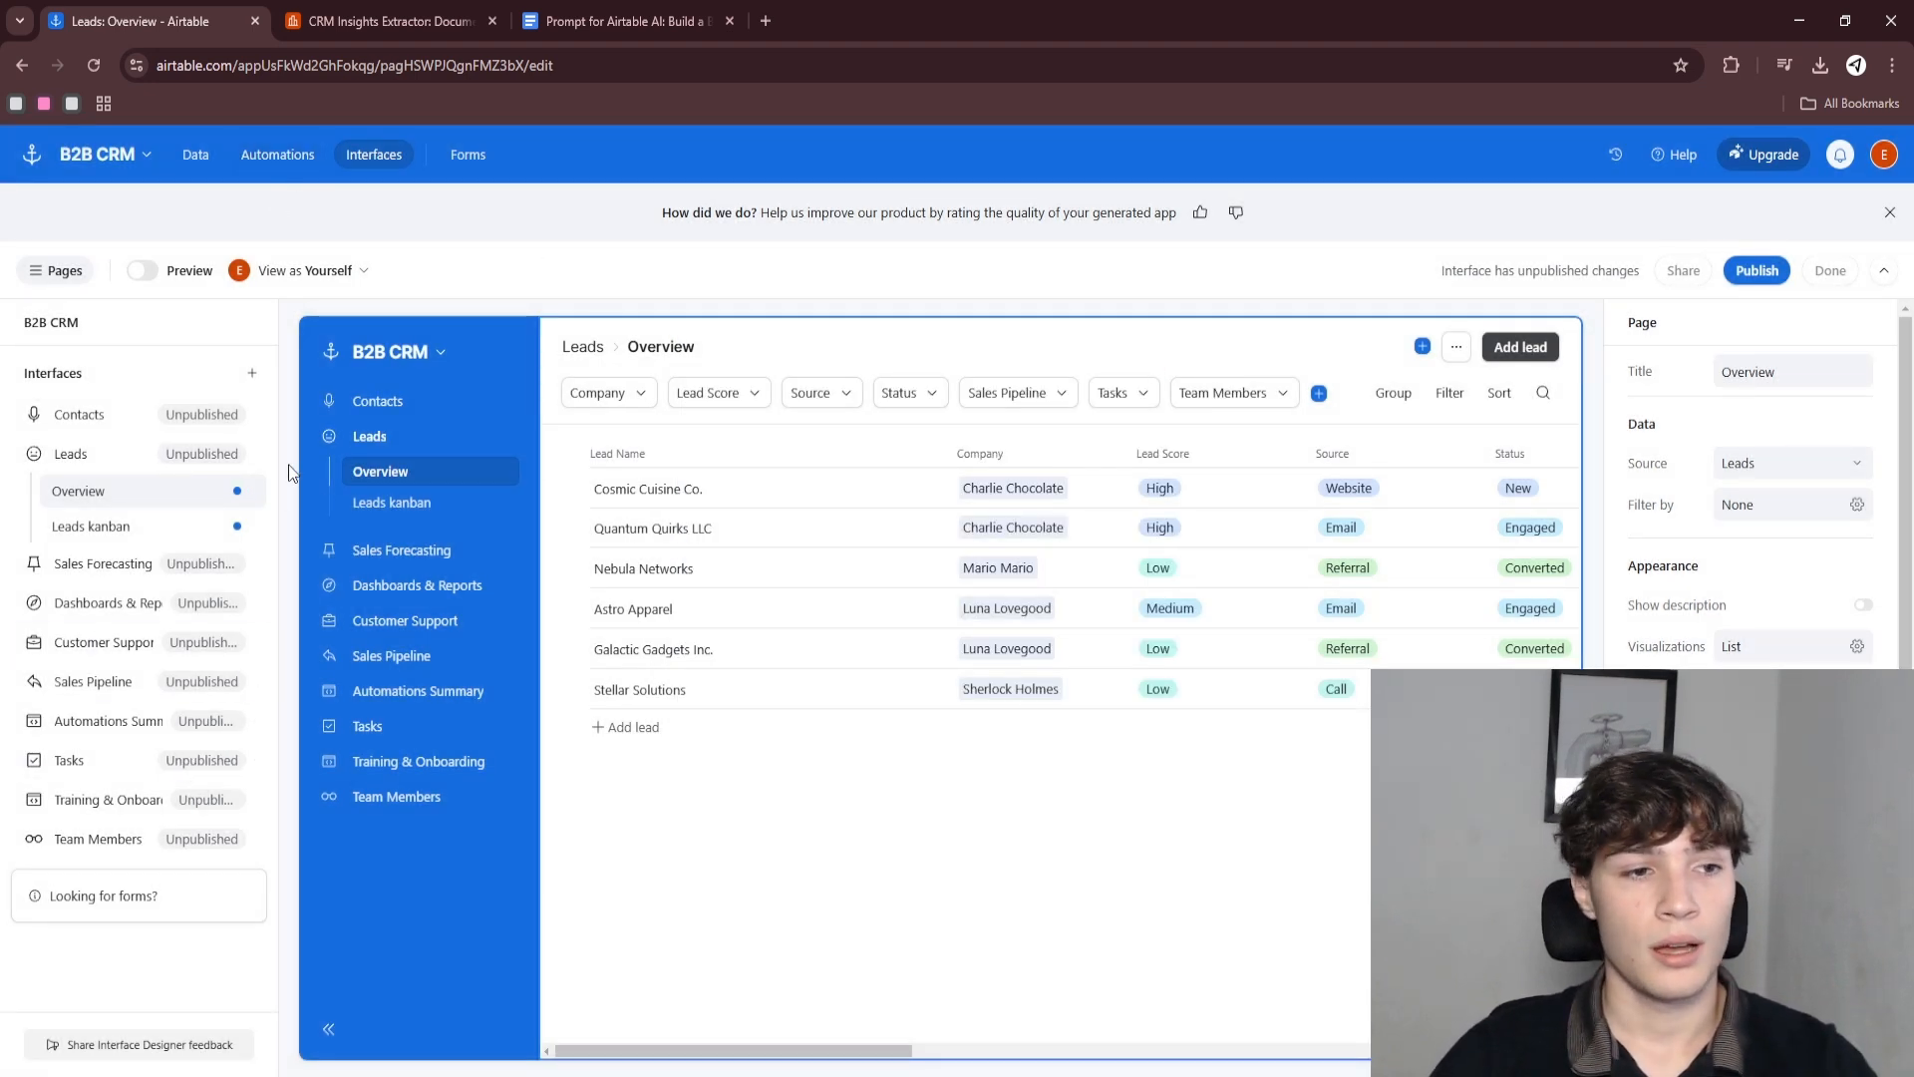
{"action": "left_click", "coordinate": [198, 156]}
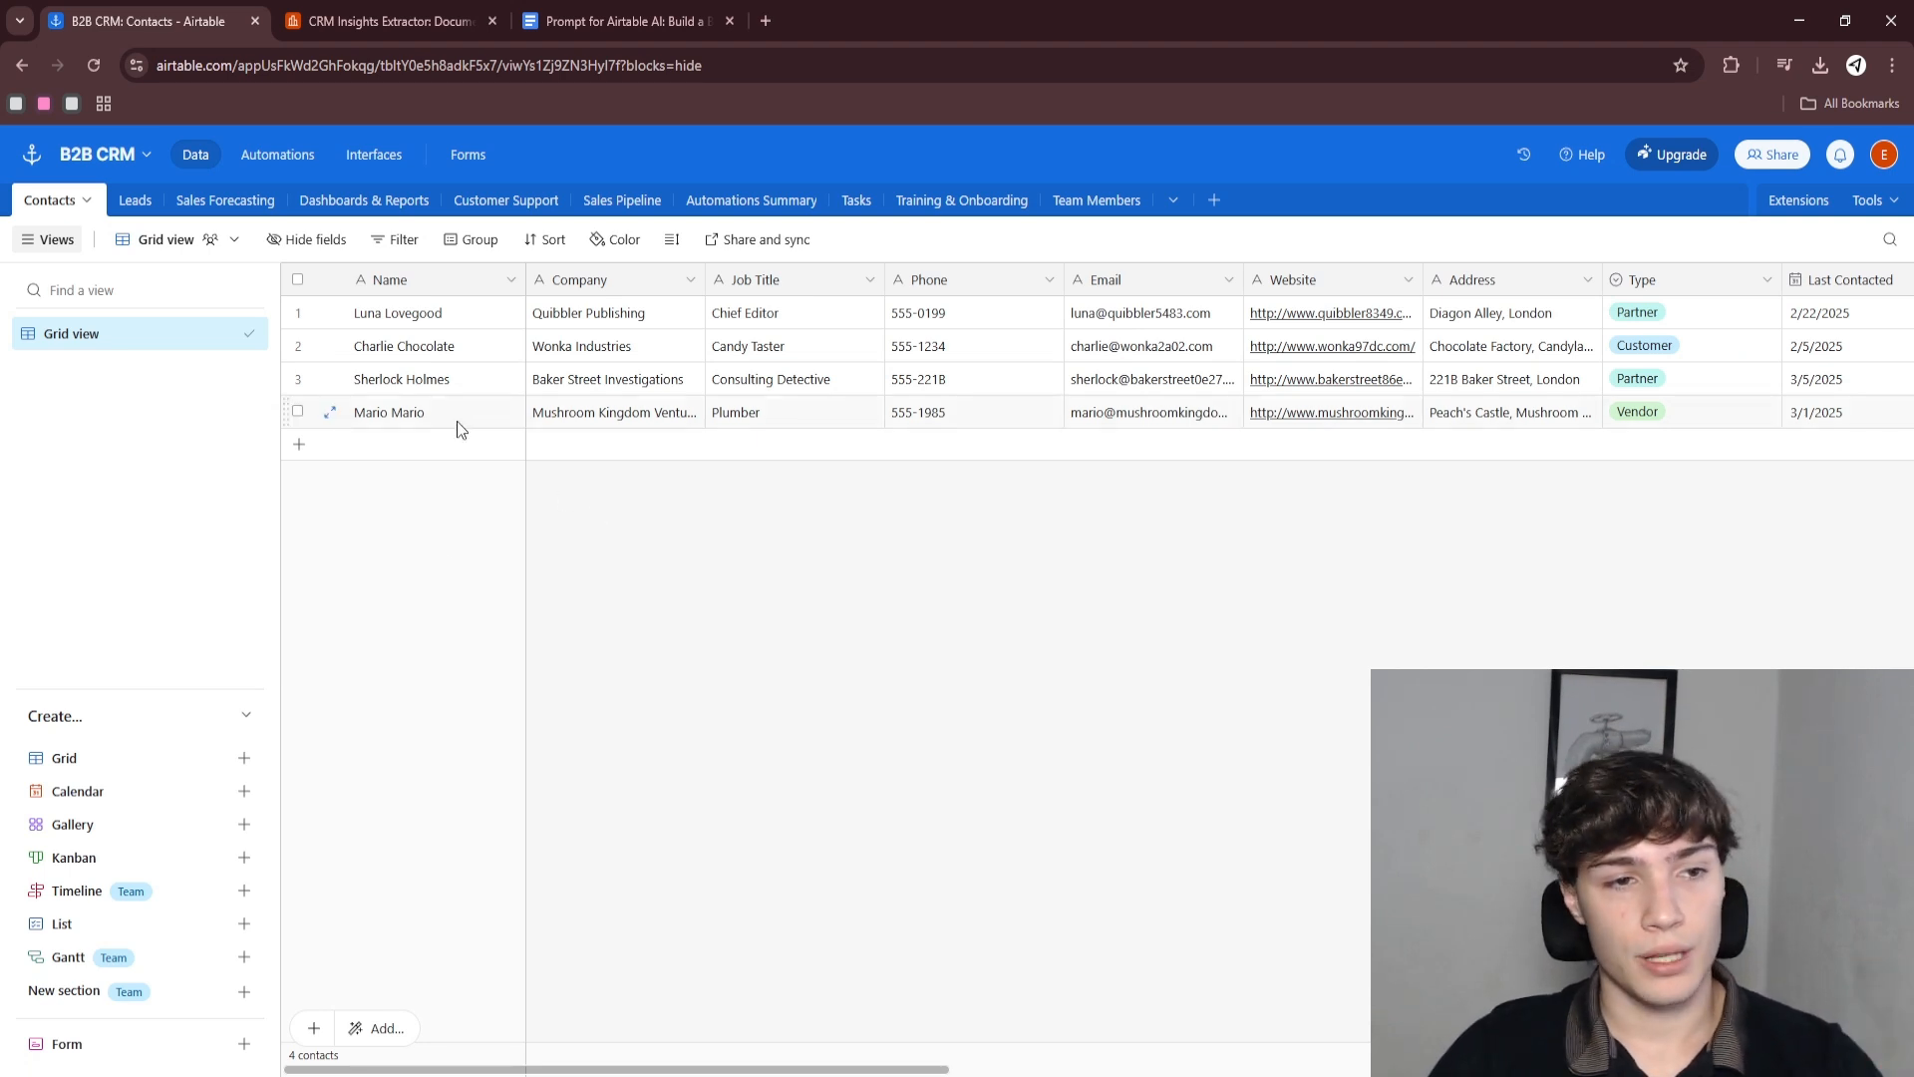
{"action": "left_click", "coordinate": [329, 205]}
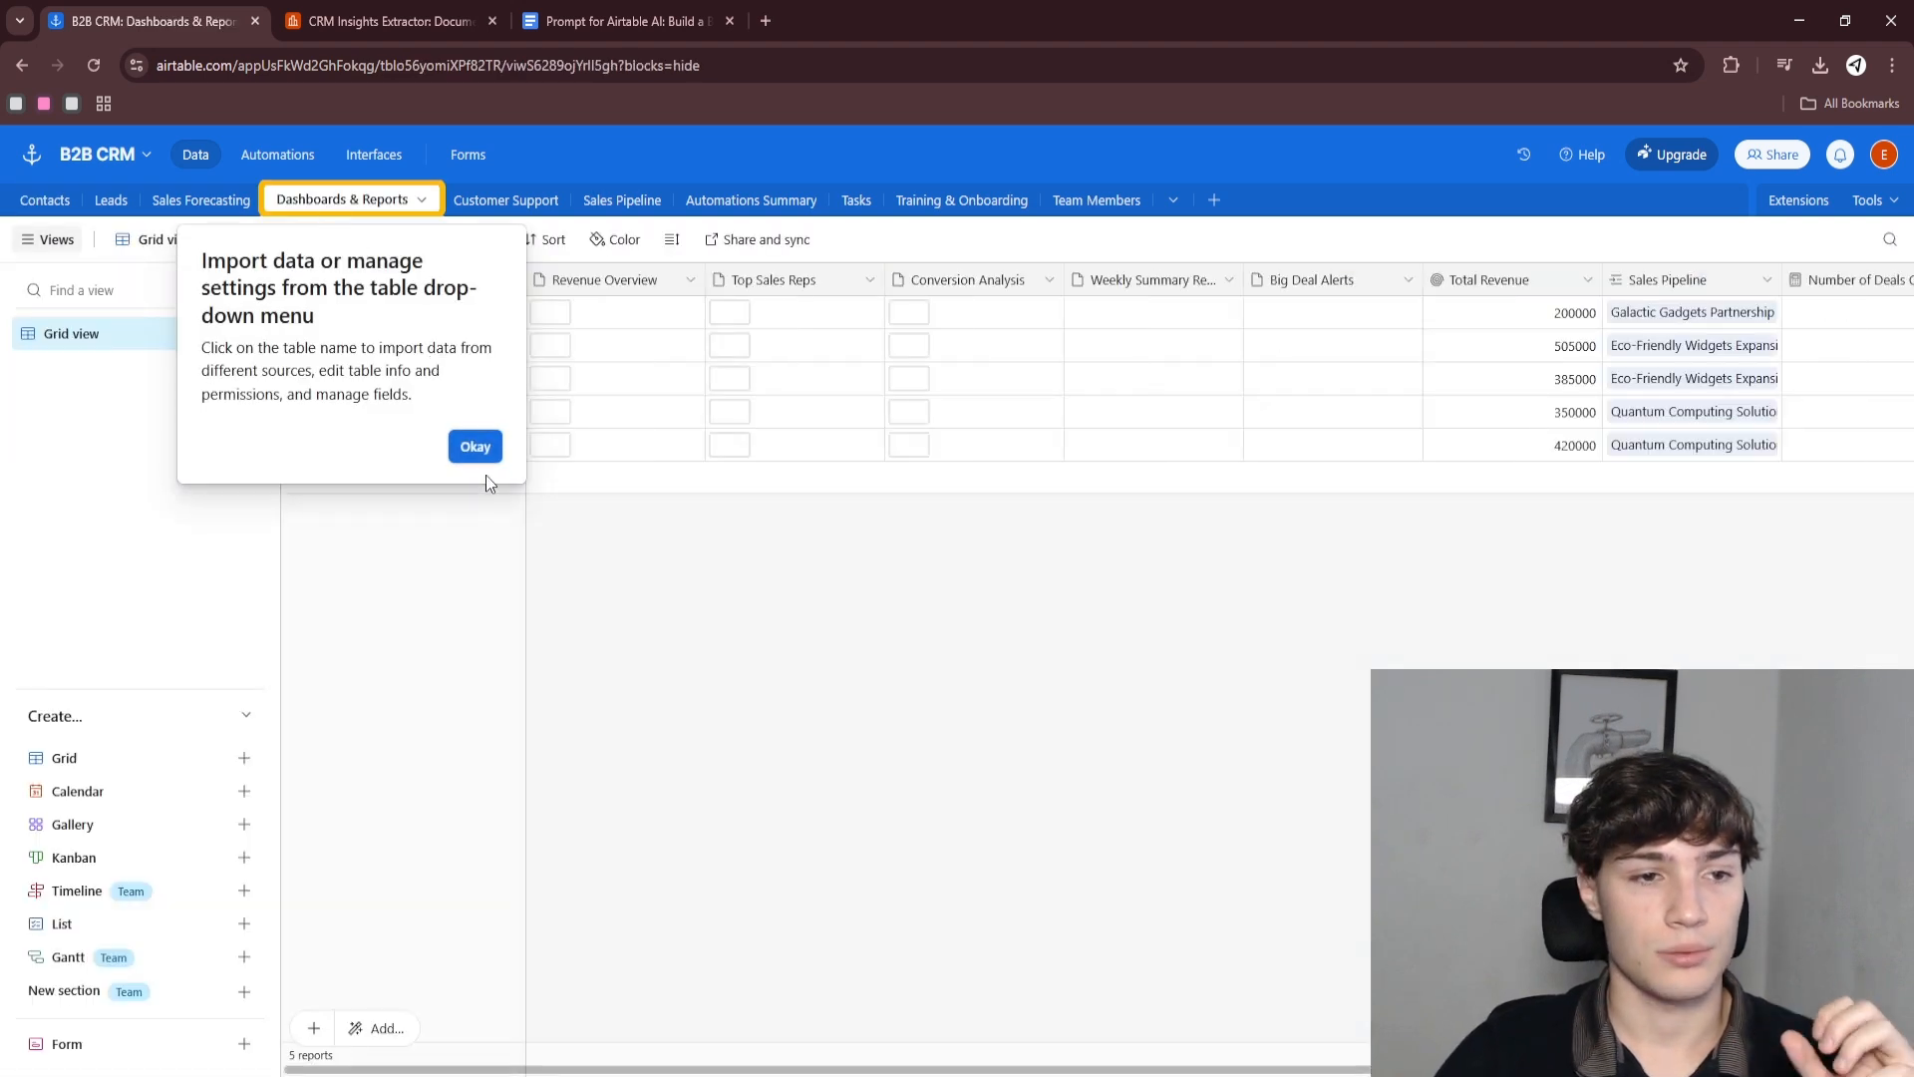
{"action": "left_click", "coordinate": [474, 447]}
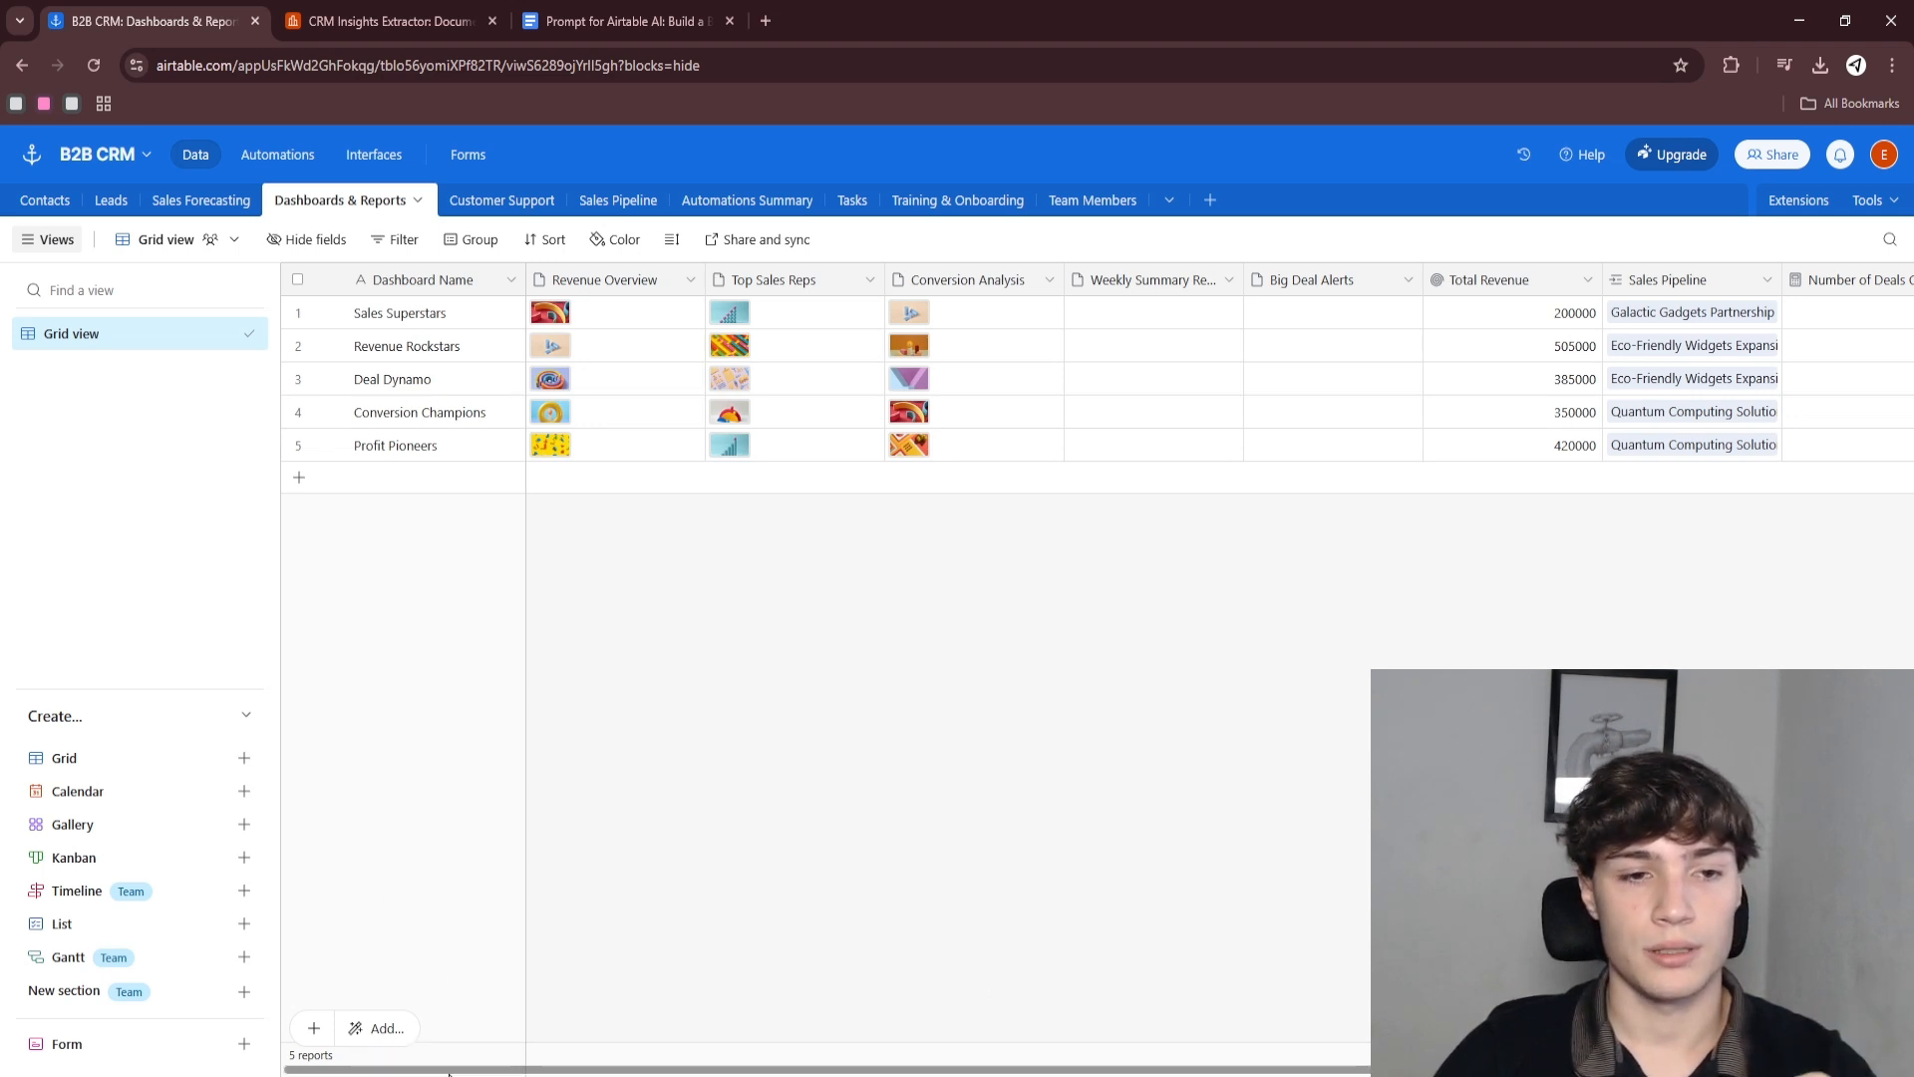
{"action": "left_click_drag", "start_coordinate": [437, 1071], "coordinate": [944, 1070]}
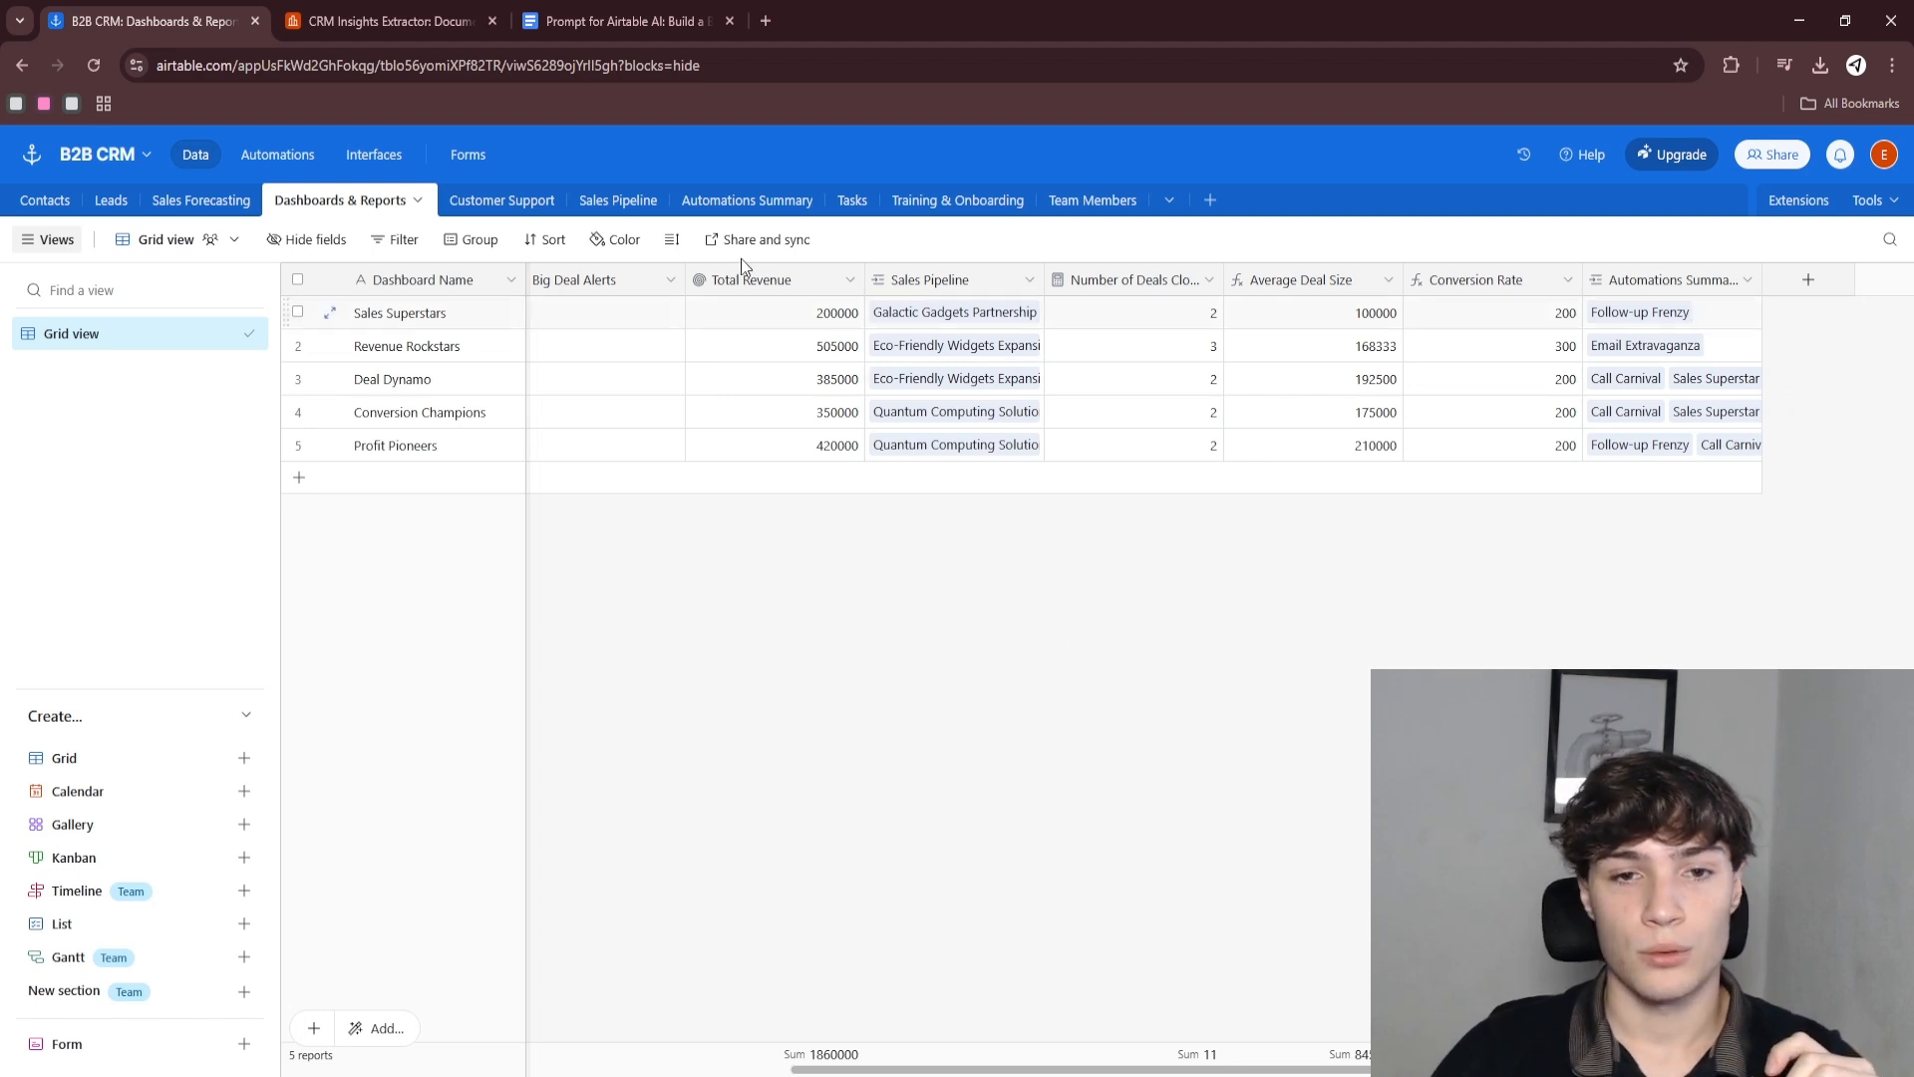
- Inspect the first record's Probability to Close, Actual Revenue and Projected Revenue values in the Sales Forecasting table
{"action": "left_click", "coordinate": [206, 204]}
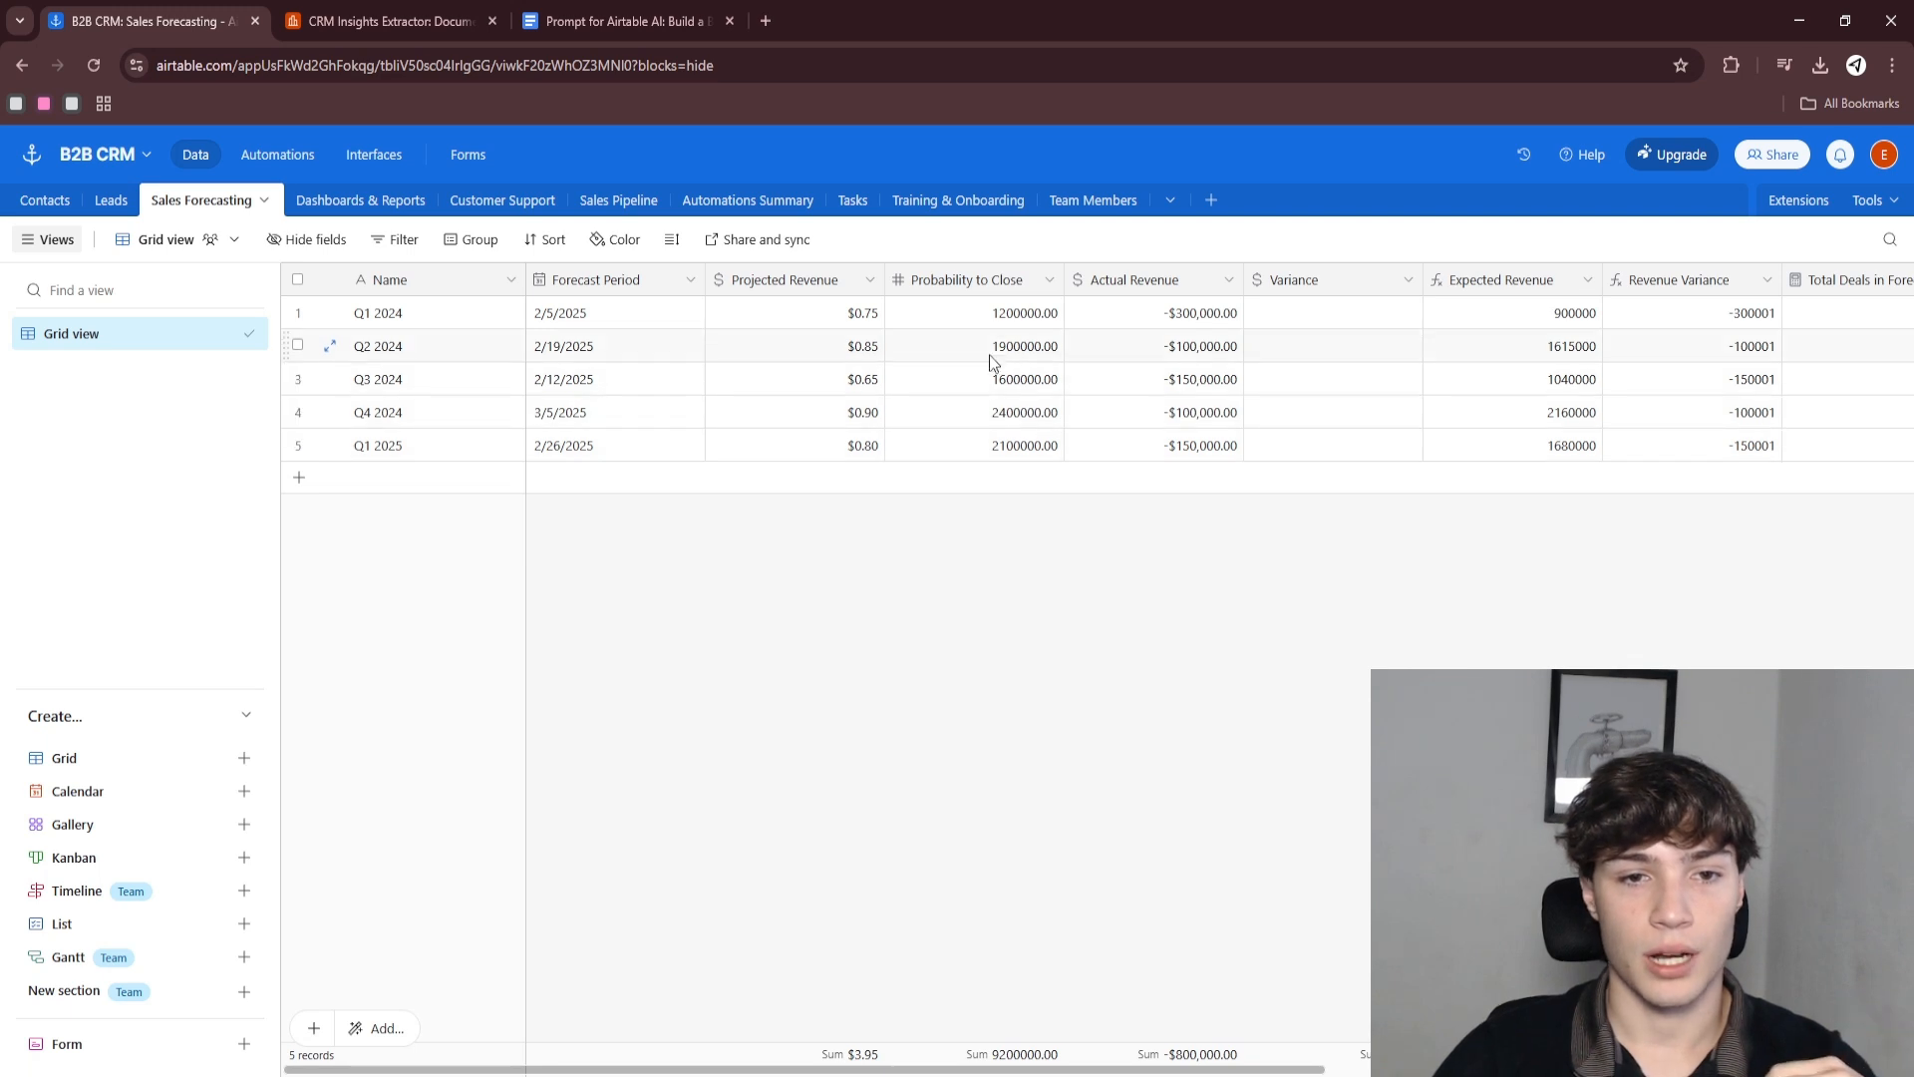
{"action": "left_click", "coordinate": [1007, 319]}
{"action": "left_click", "coordinate": [1179, 324]}
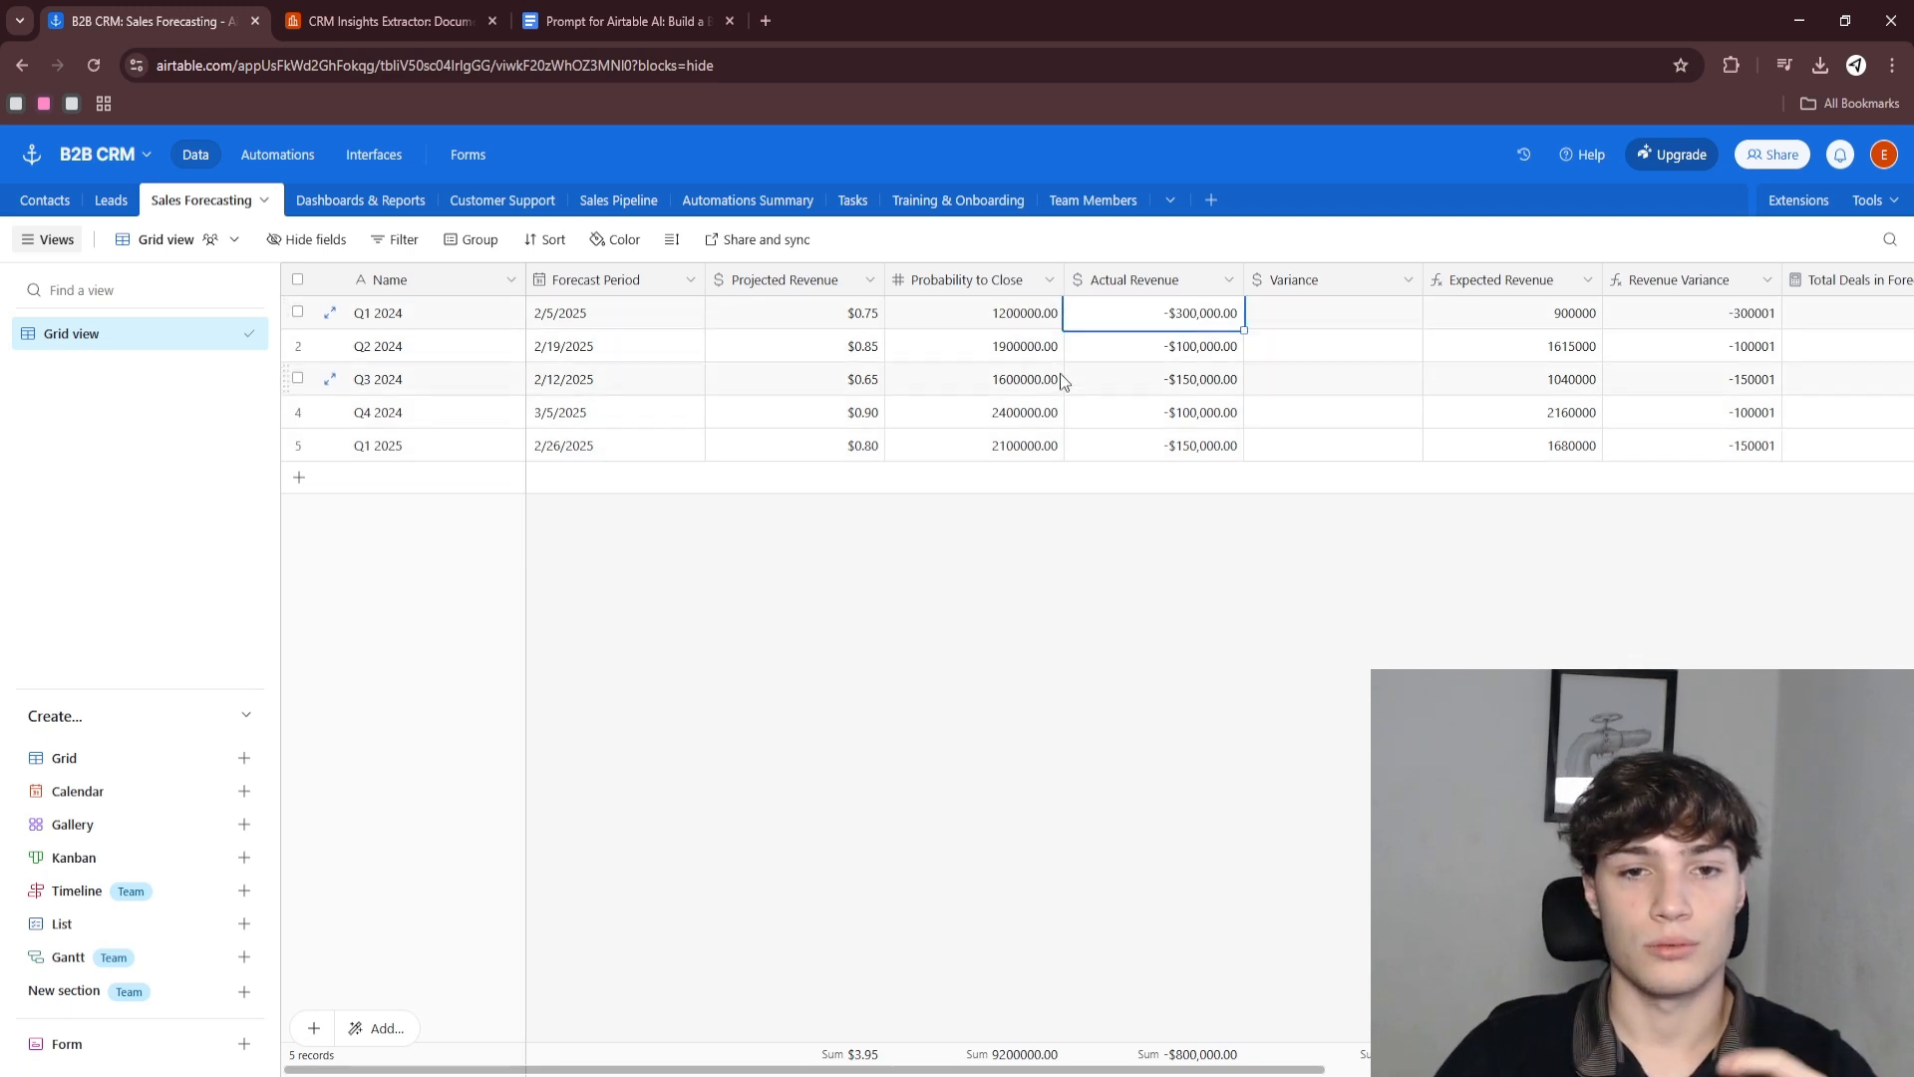
{"action": "left_click", "coordinate": [833, 321]}
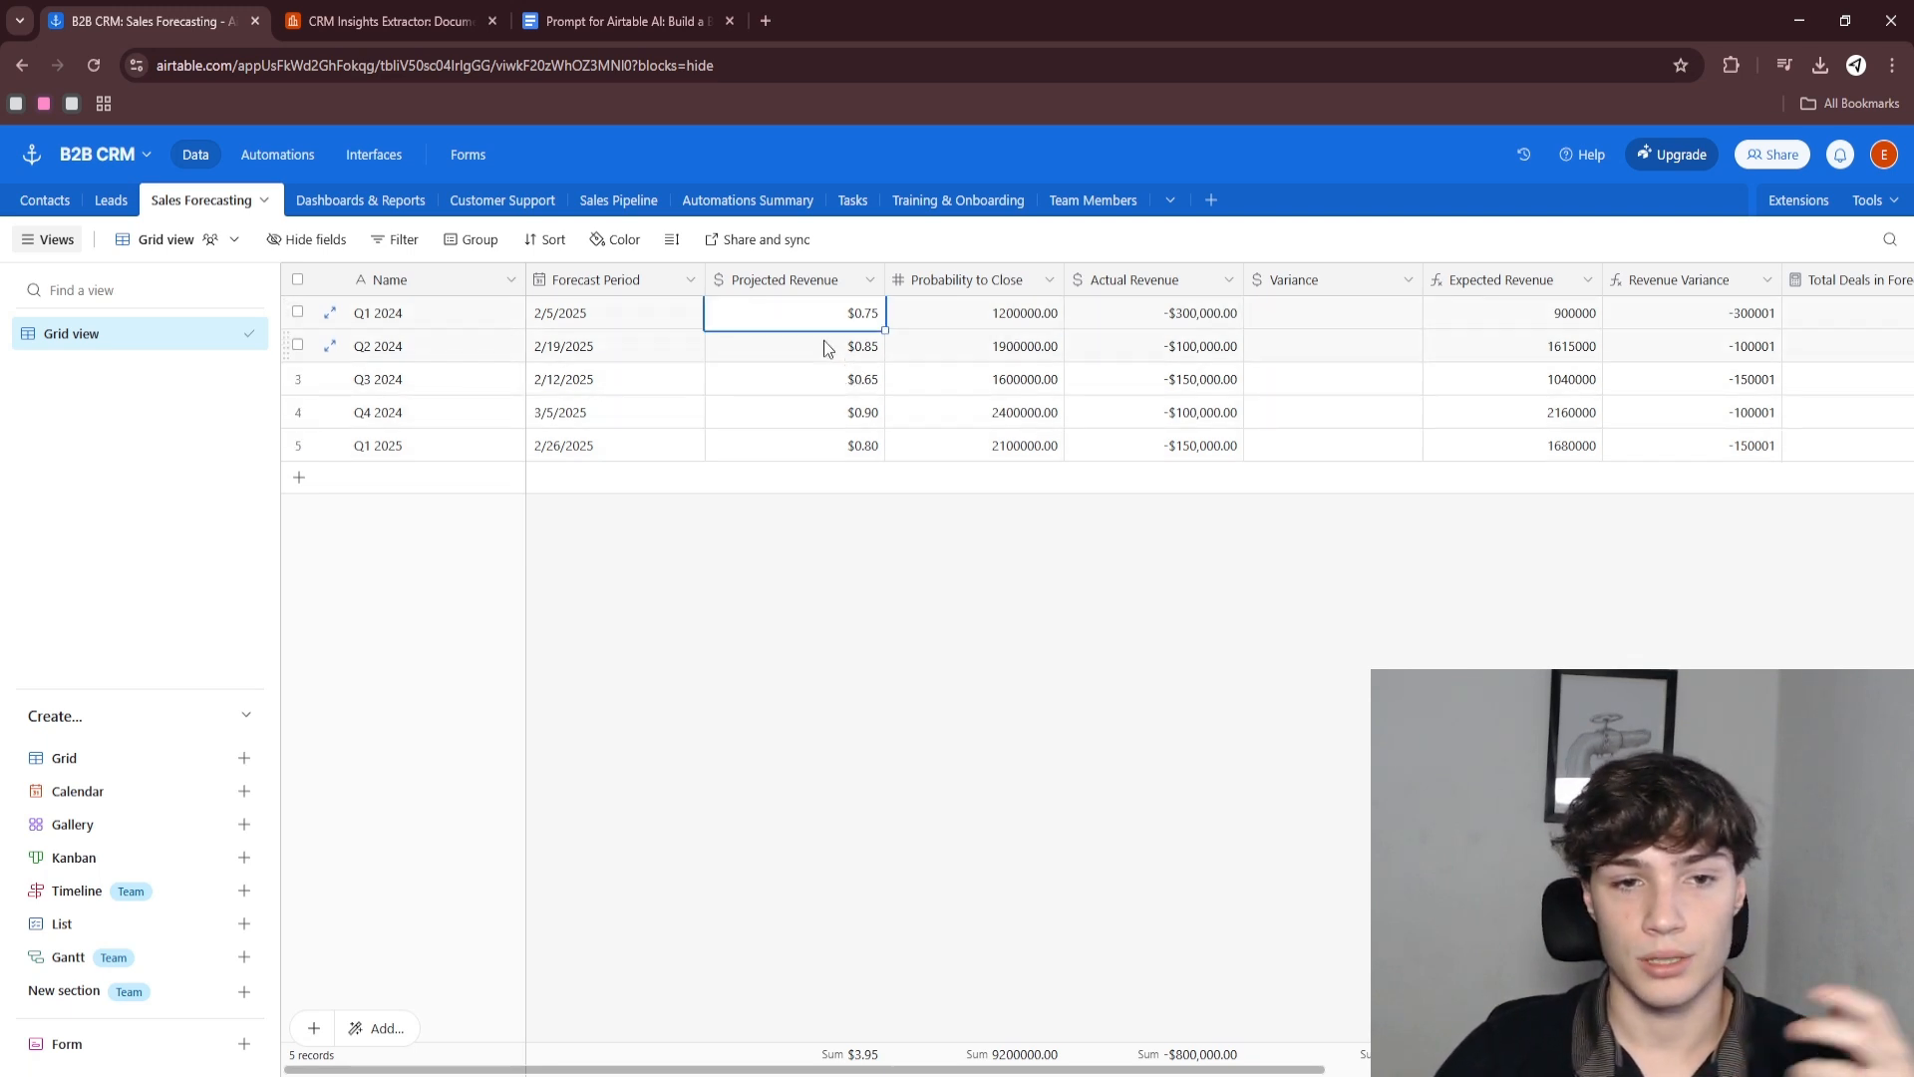
- Look through the Leads, Contacts, Customer Support, Sales Pipeline, Automations Summary, Tasks, Training & Onboarding and Team Members tables, and return to Contacts
{"action": "left_click", "coordinate": [104, 204]}
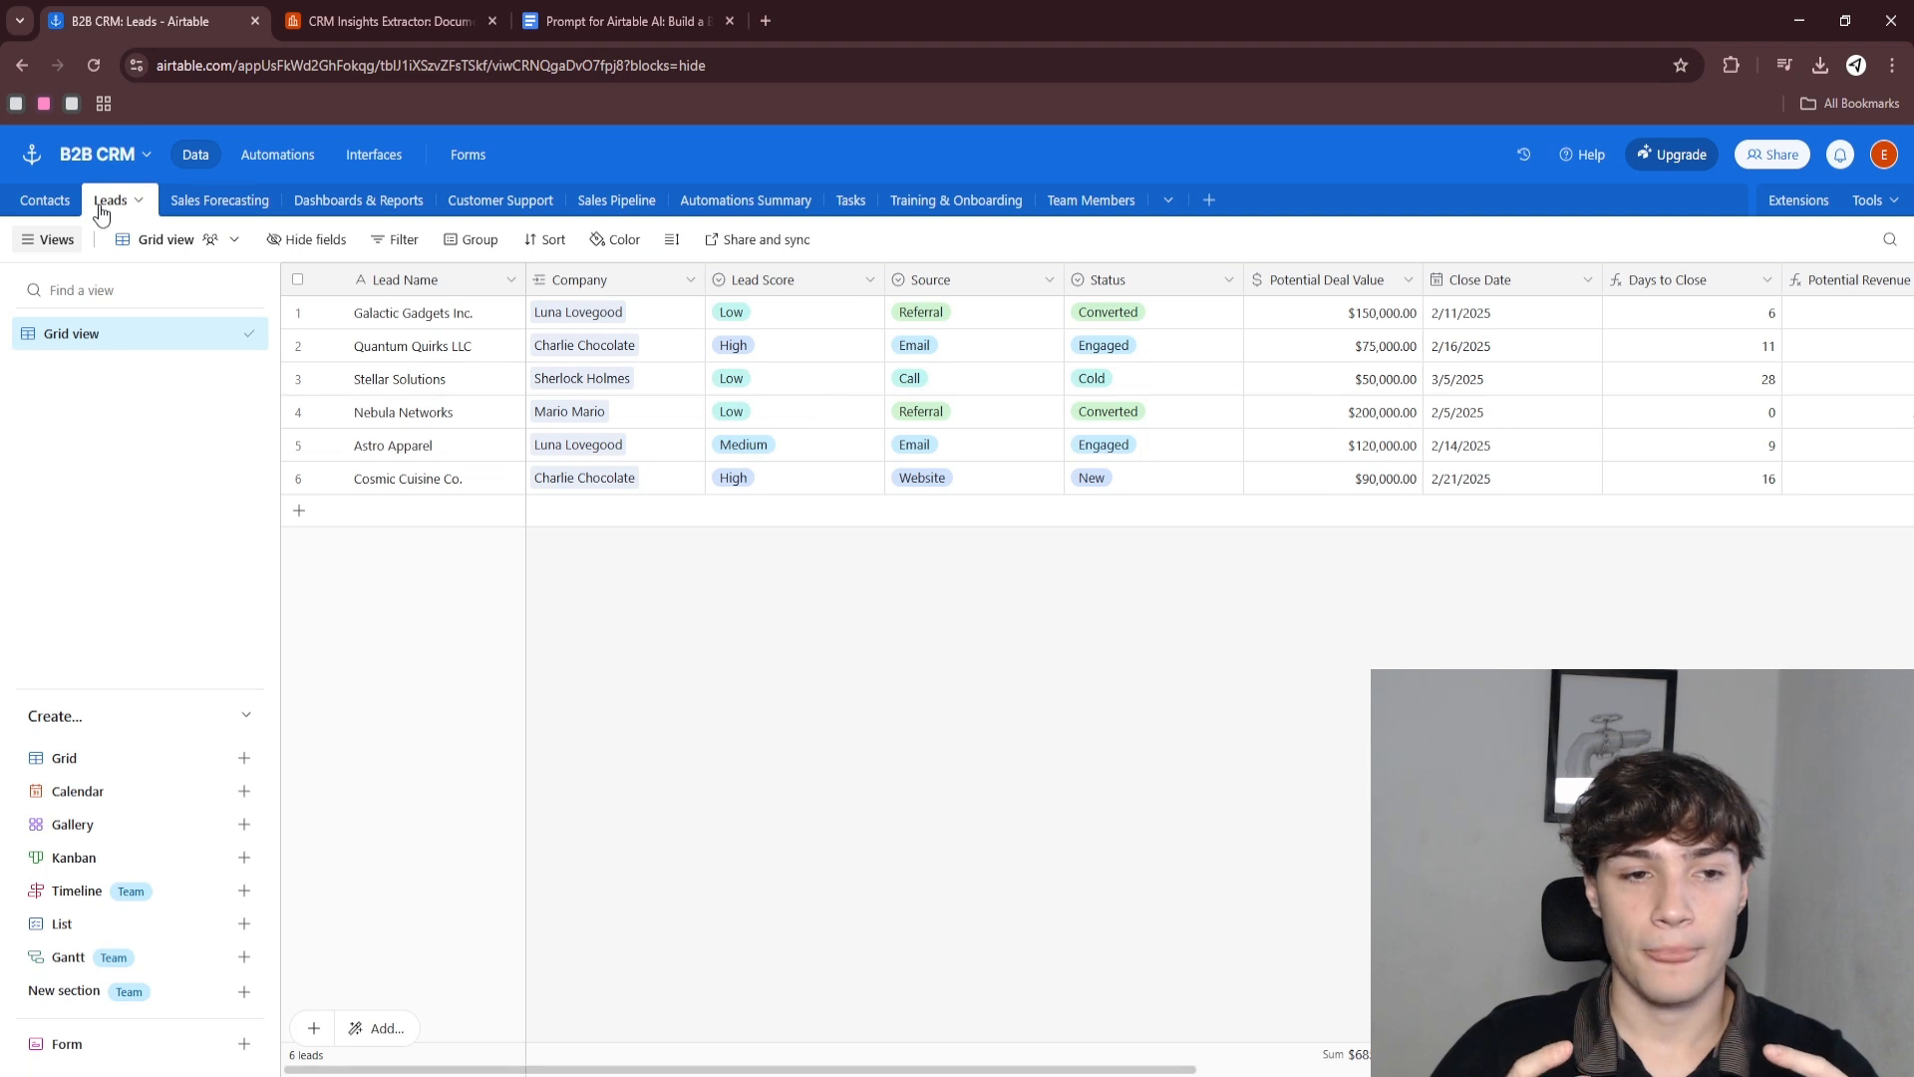
{"action": "left_click", "coordinate": [50, 206]}
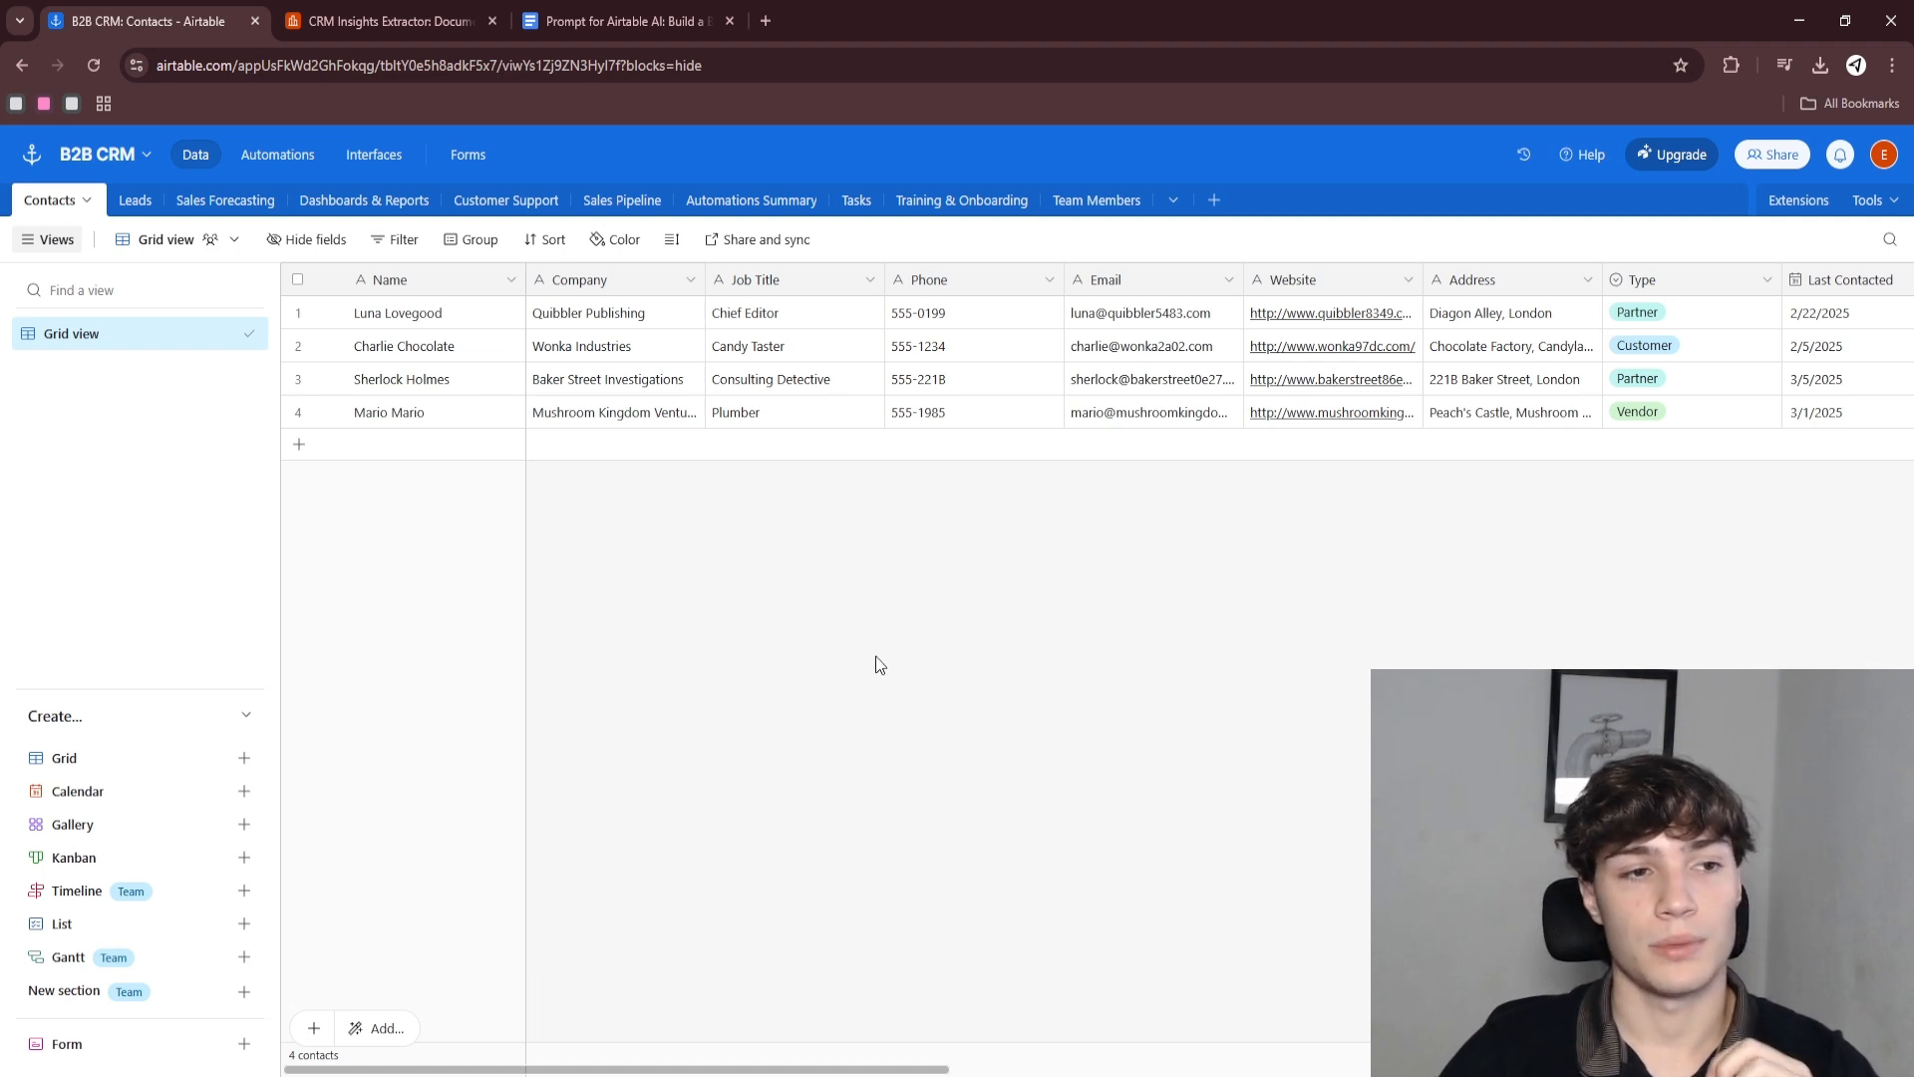
{"action": "left_click", "coordinate": [508, 210]}
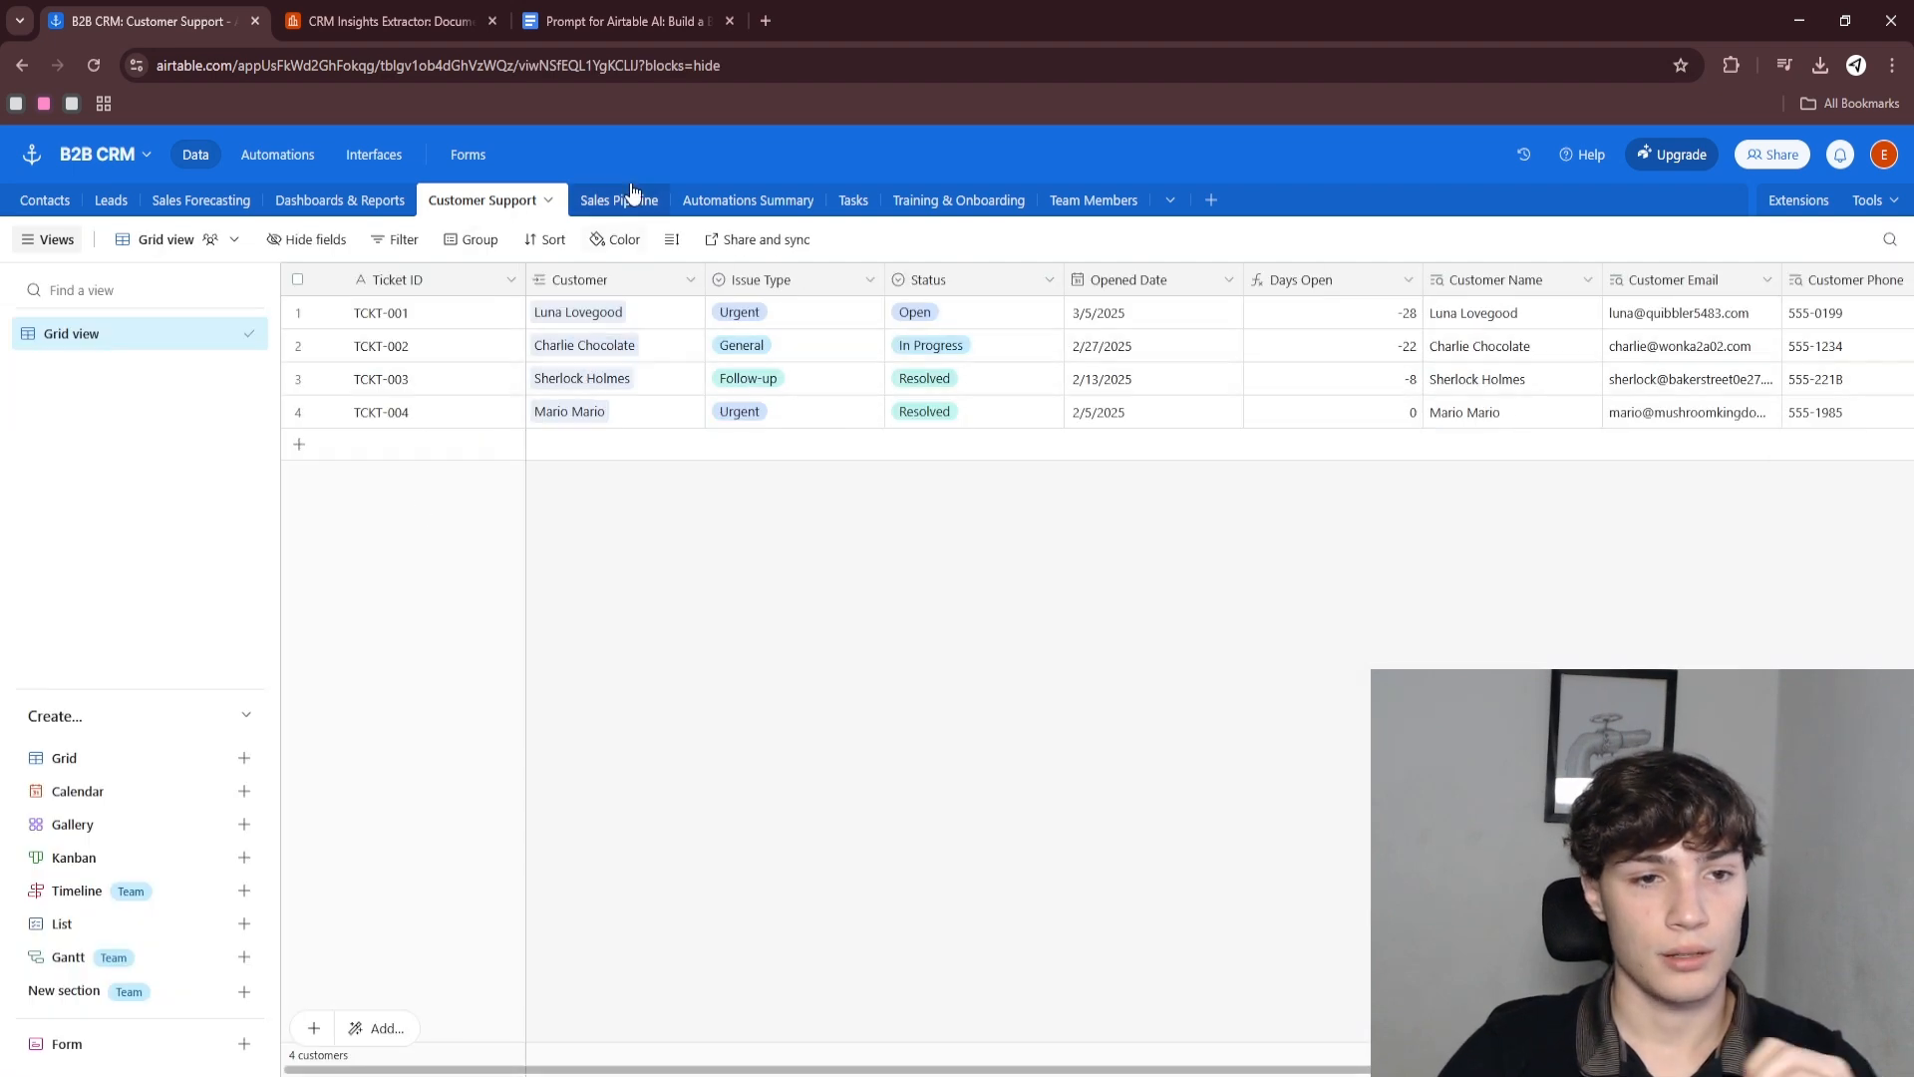
{"action": "left_click", "coordinate": [645, 212]}
{"action": "left_click", "coordinate": [743, 214]}
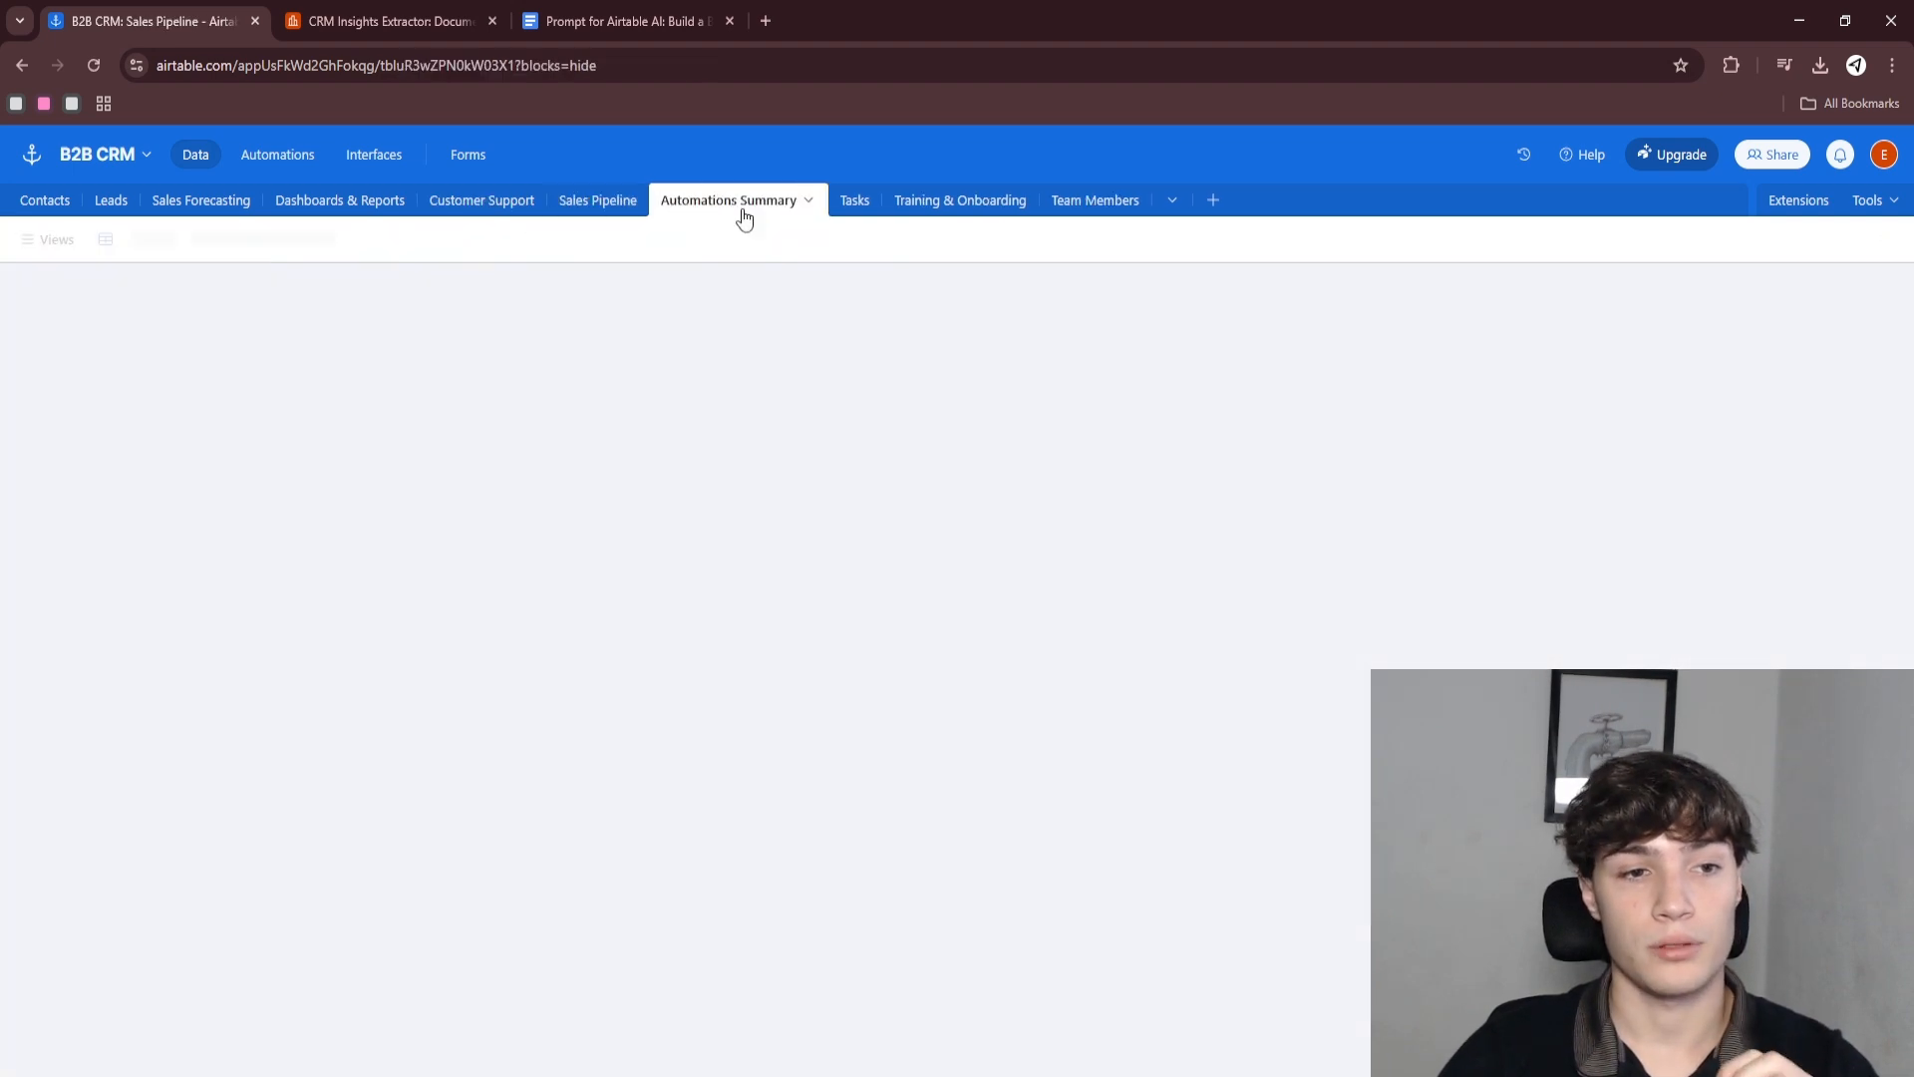
{"action": "left_click", "coordinate": [857, 202]}
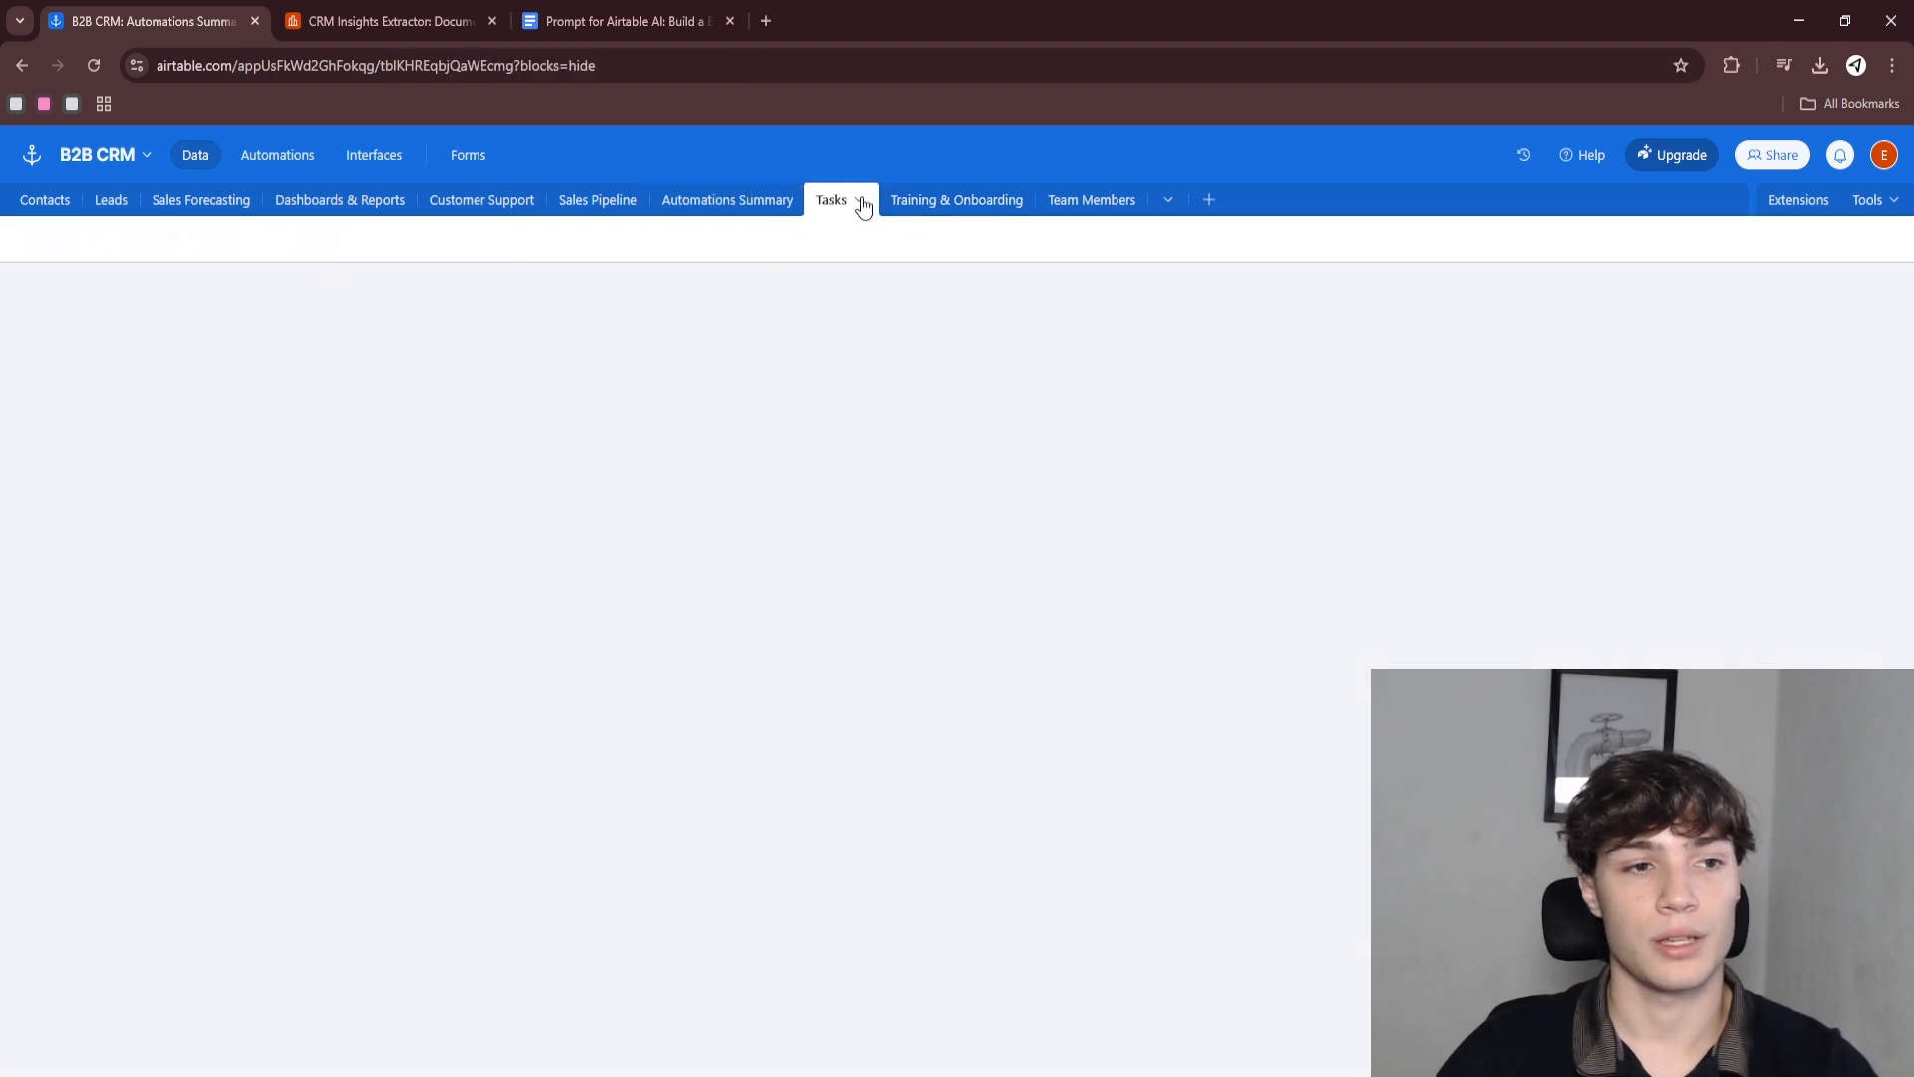
{"action": "left_click", "coordinate": [930, 203]}
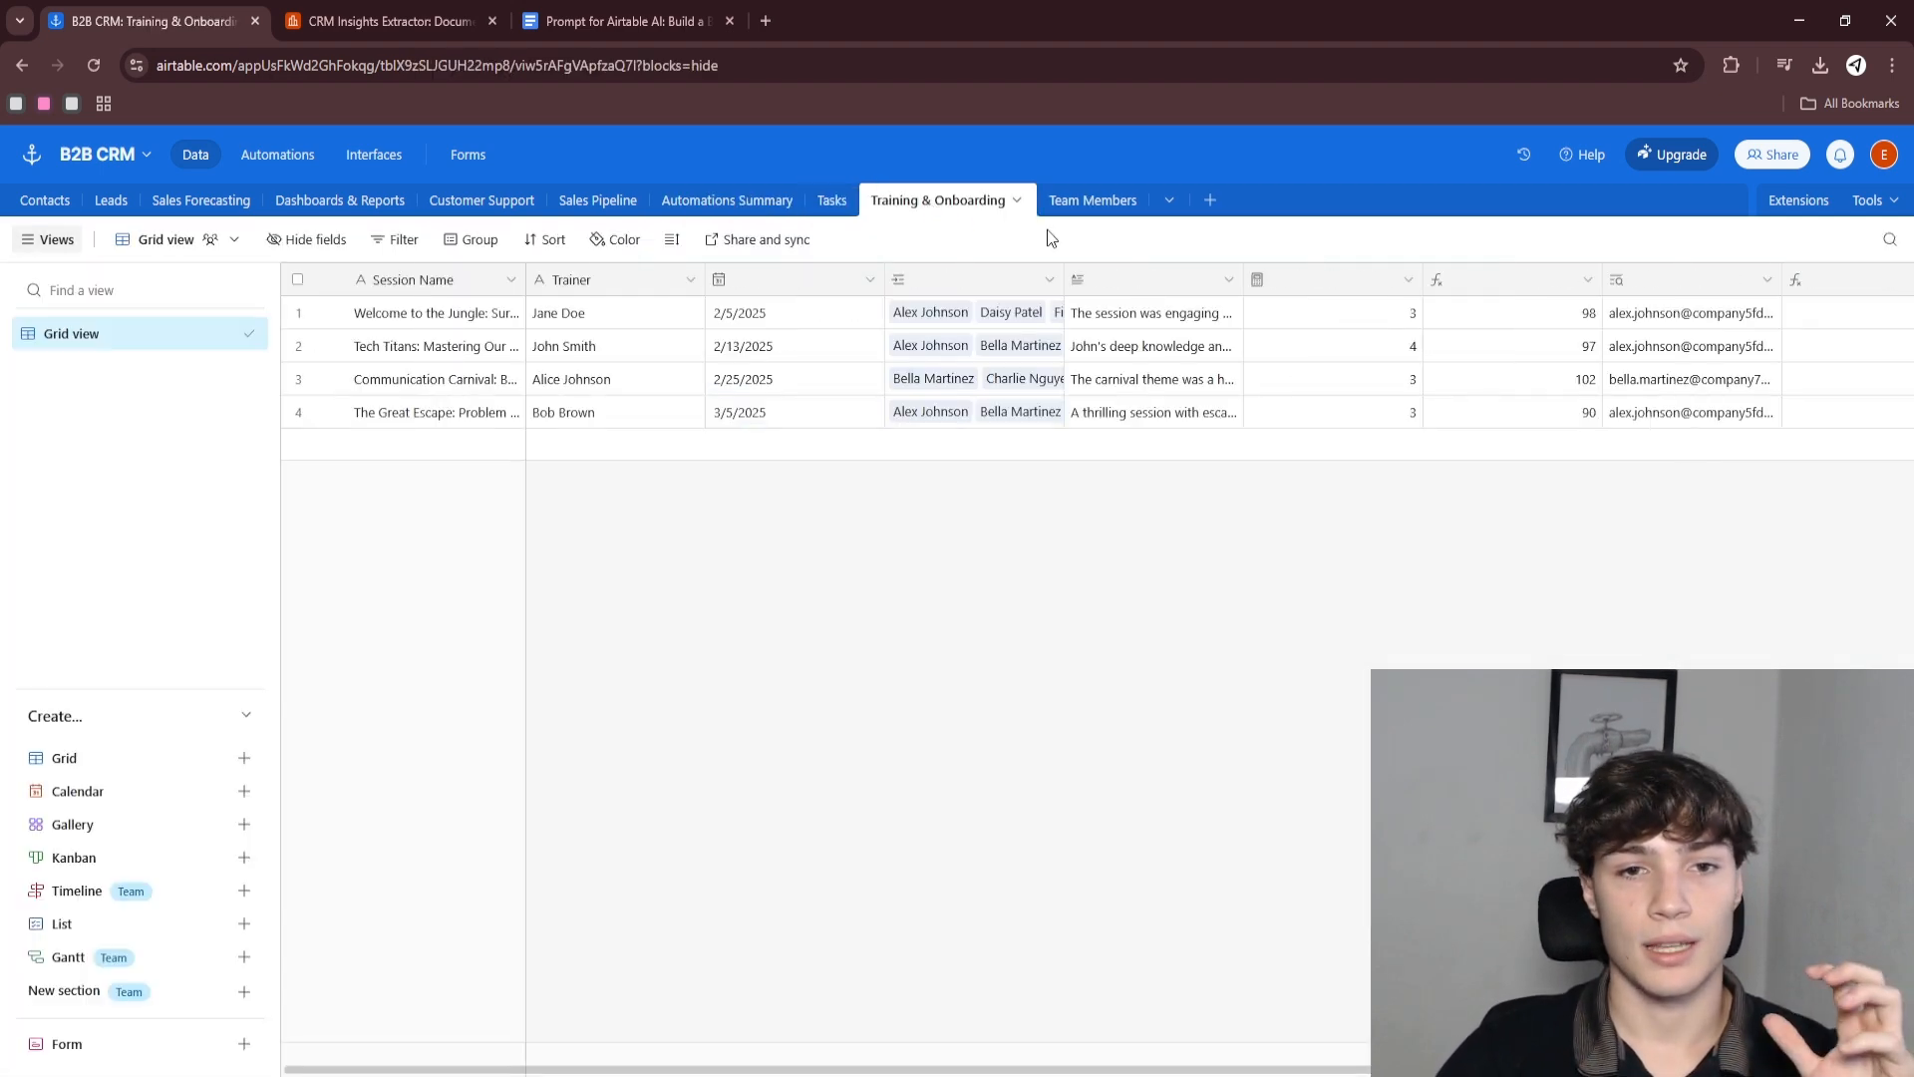
{"action": "left_click", "coordinate": [1094, 202]}
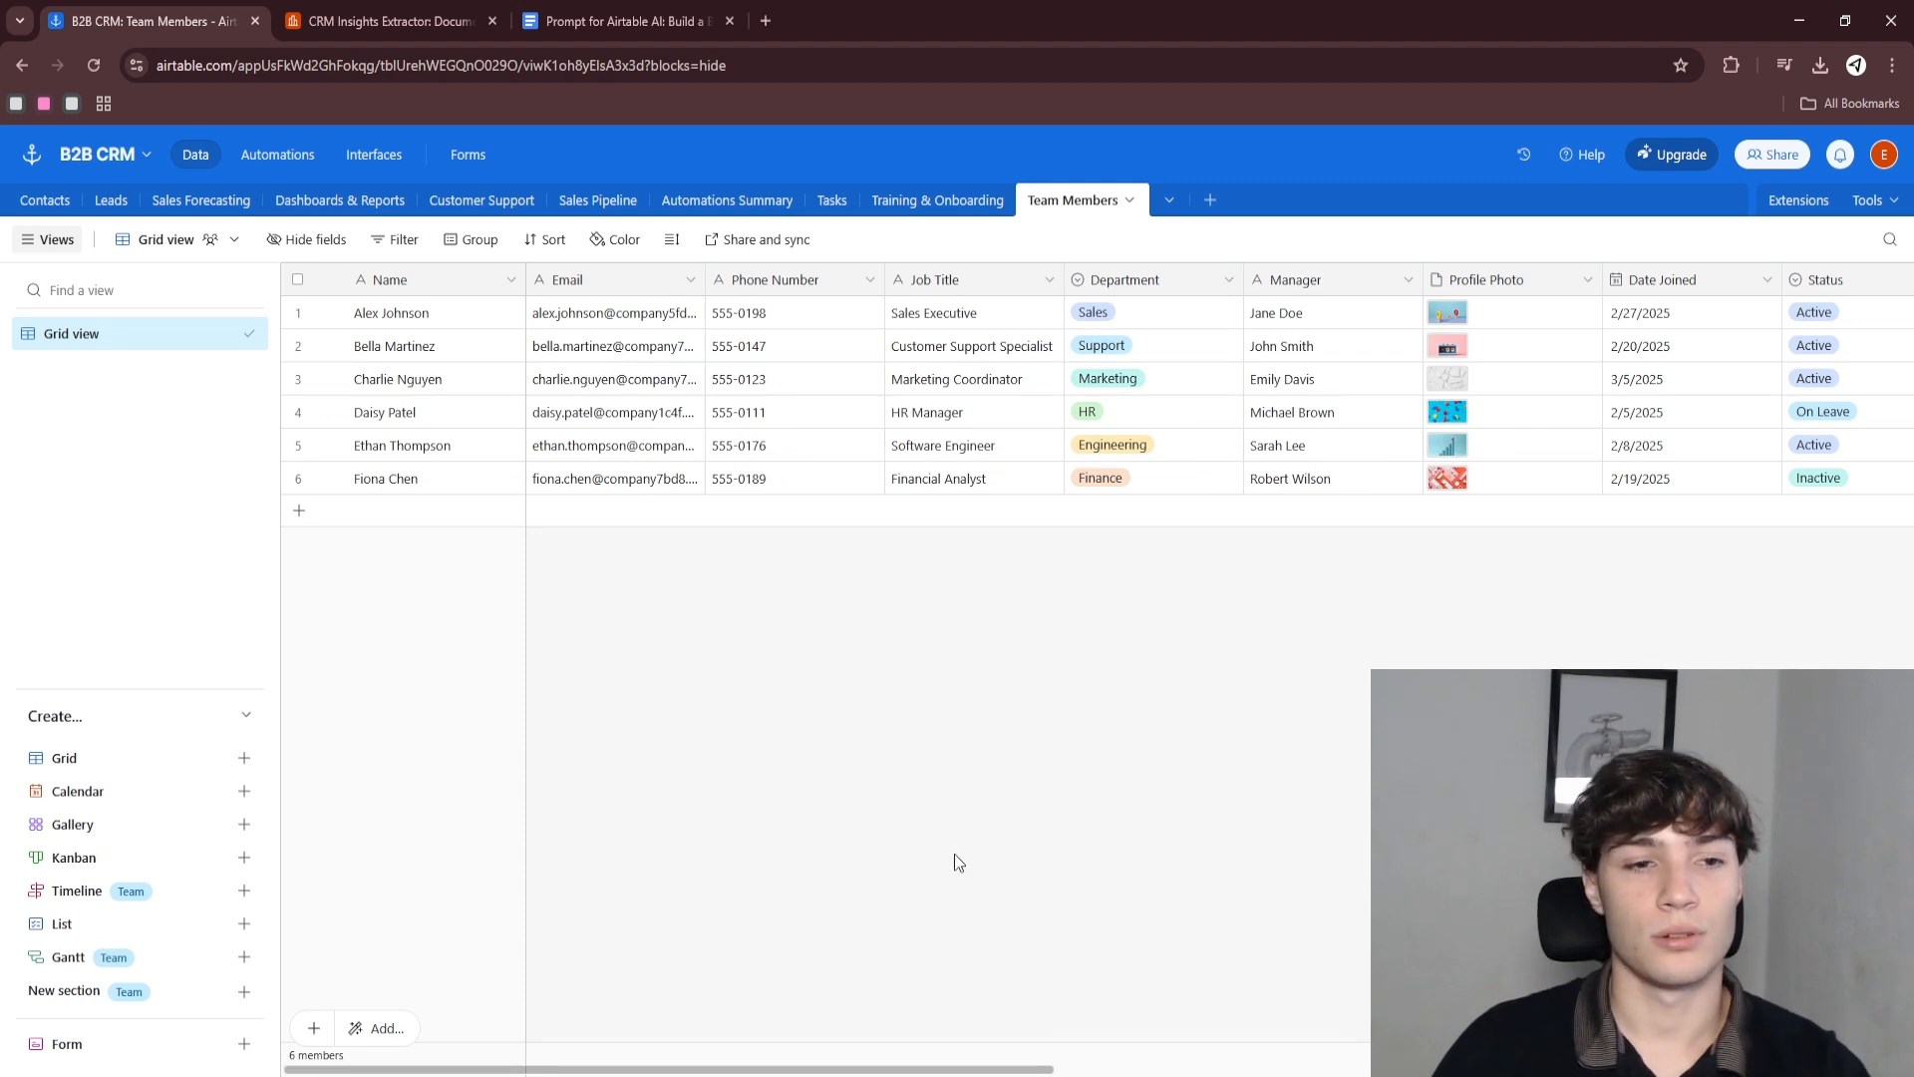
{"action": "left_click", "coordinate": [45, 202]}
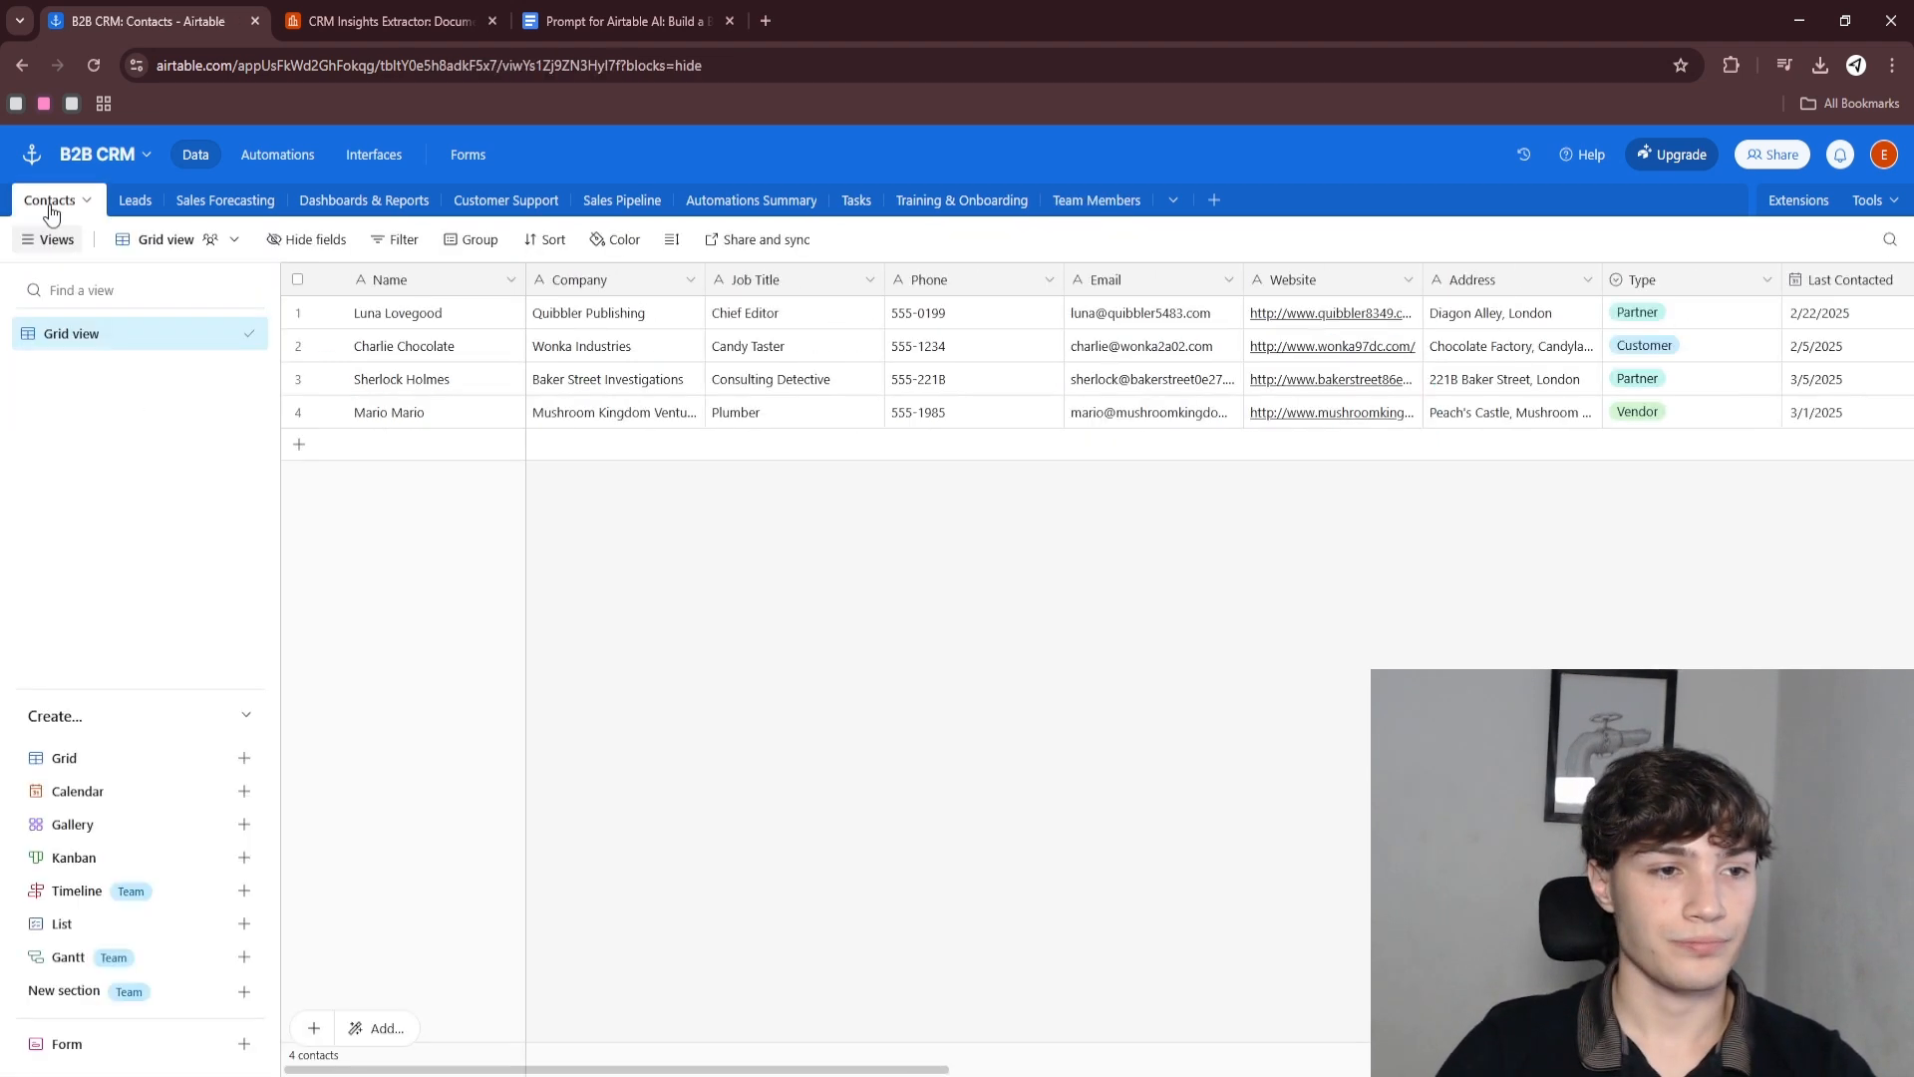